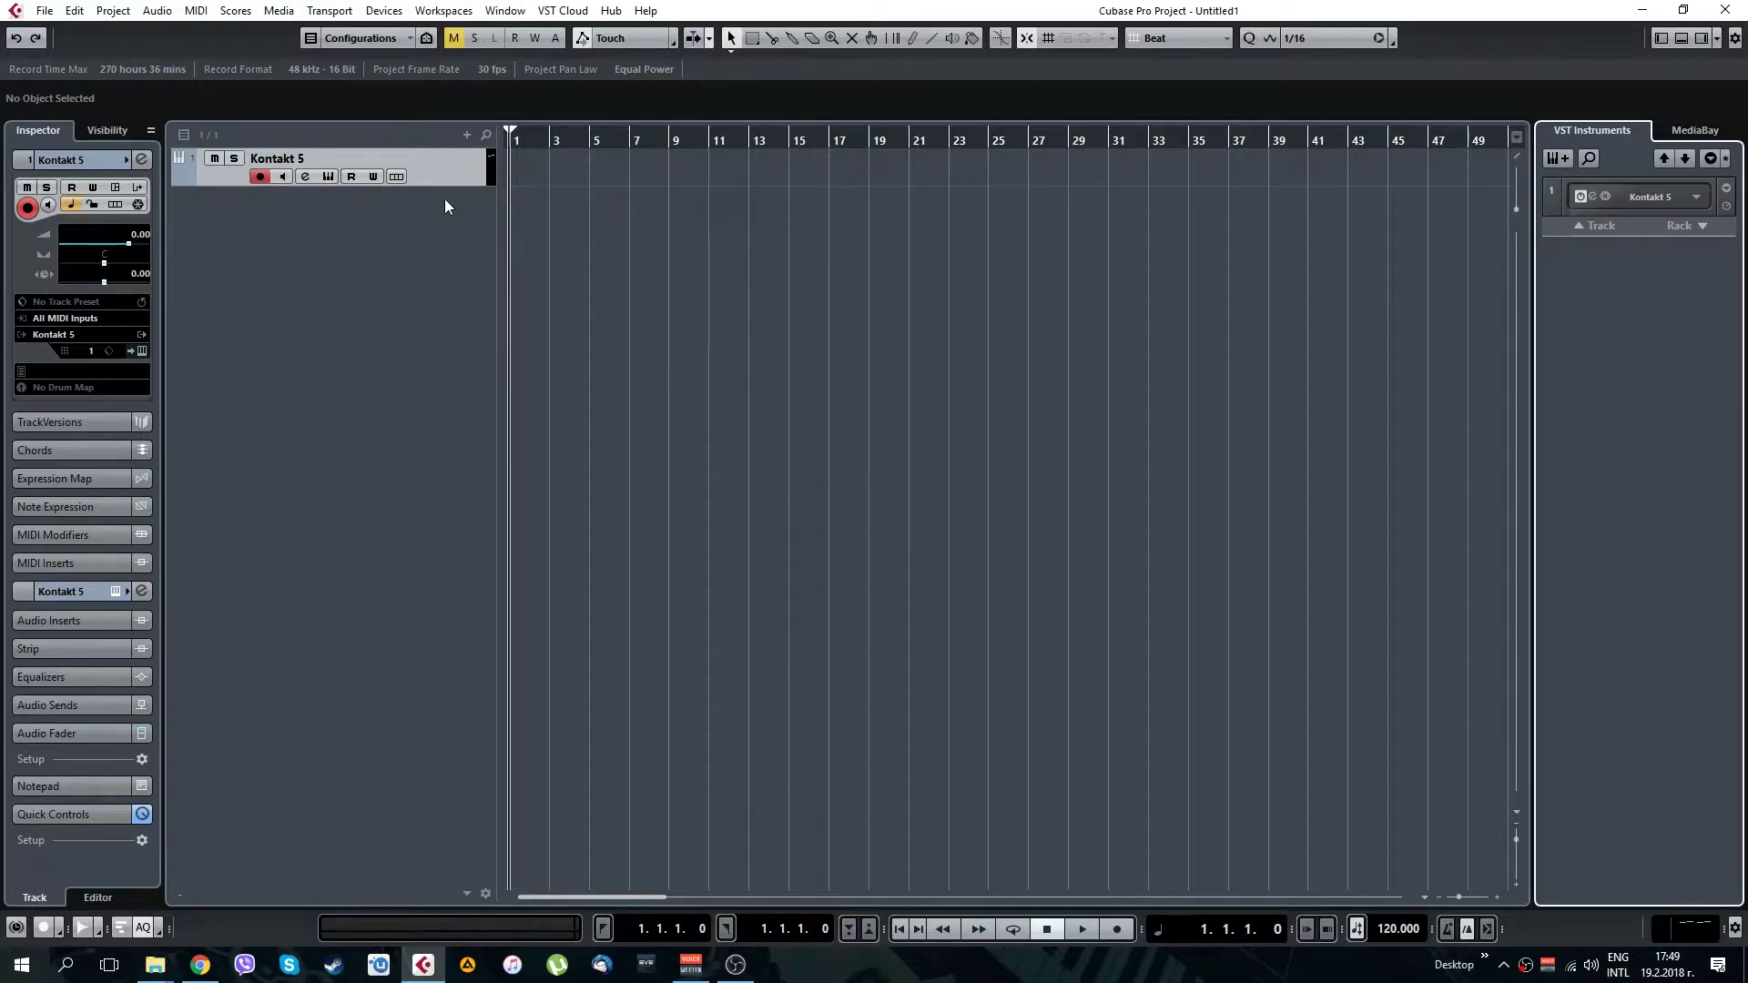
Open the Kontakt 5 editor window for the Kontakt 5 track, showing its piano library browser
key(Return)
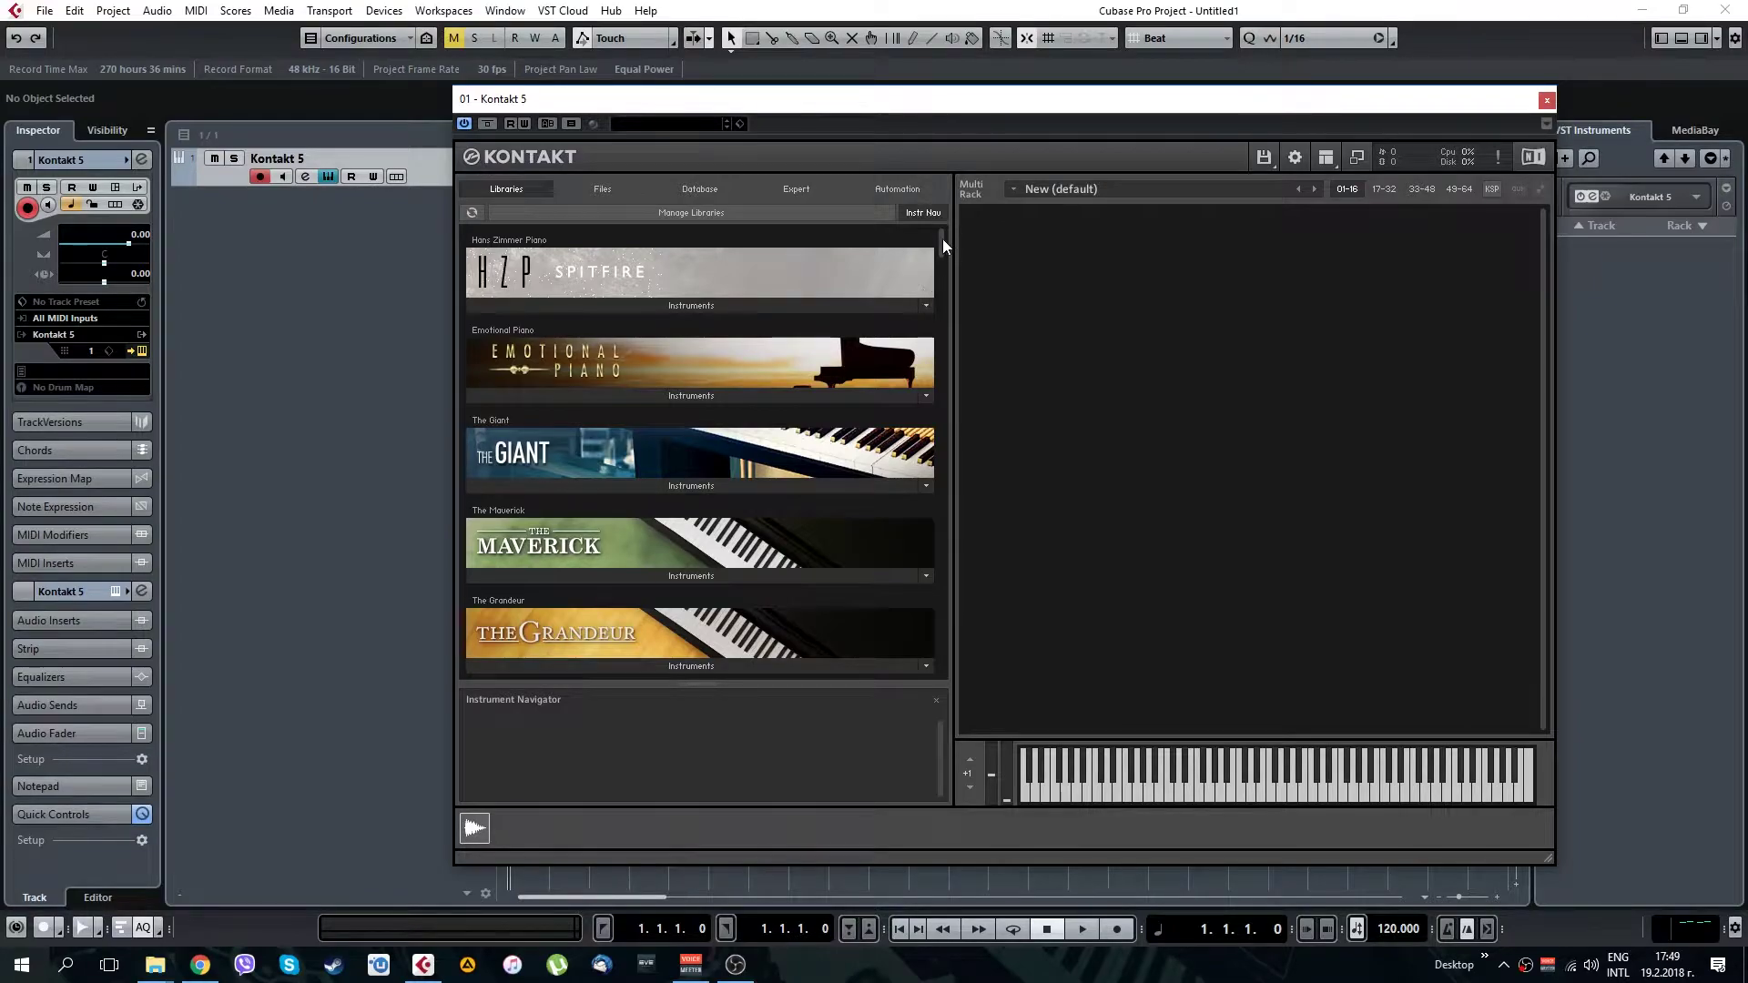
mouse_move(942, 238)
mouse_down()
mouse_move(945, 413)
mouse_move(940, 235)
mouse_up()
Show Kontakt's Quick-Load catalogue, with its Hybrid and Orchestral folders, below the empty Multi Rack
right_click(1198, 428)
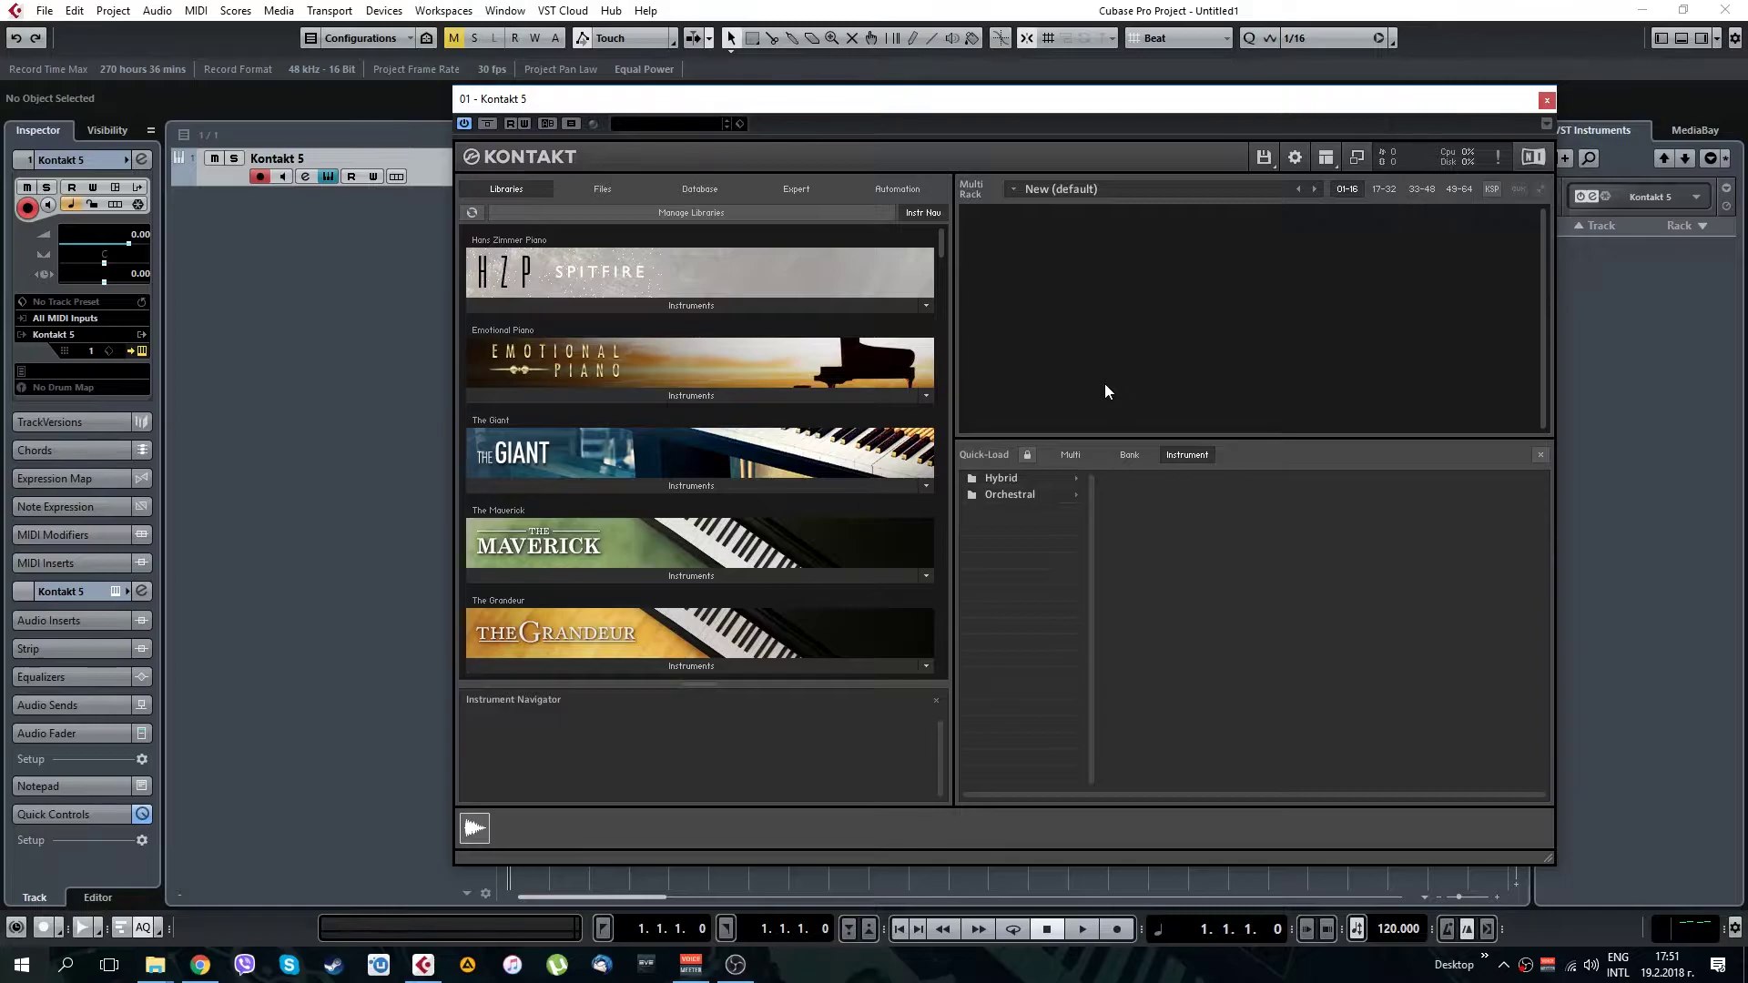
Bring the Libraries - Kontakt Explorer window forward and look over its 34 library folders
click(155, 965)
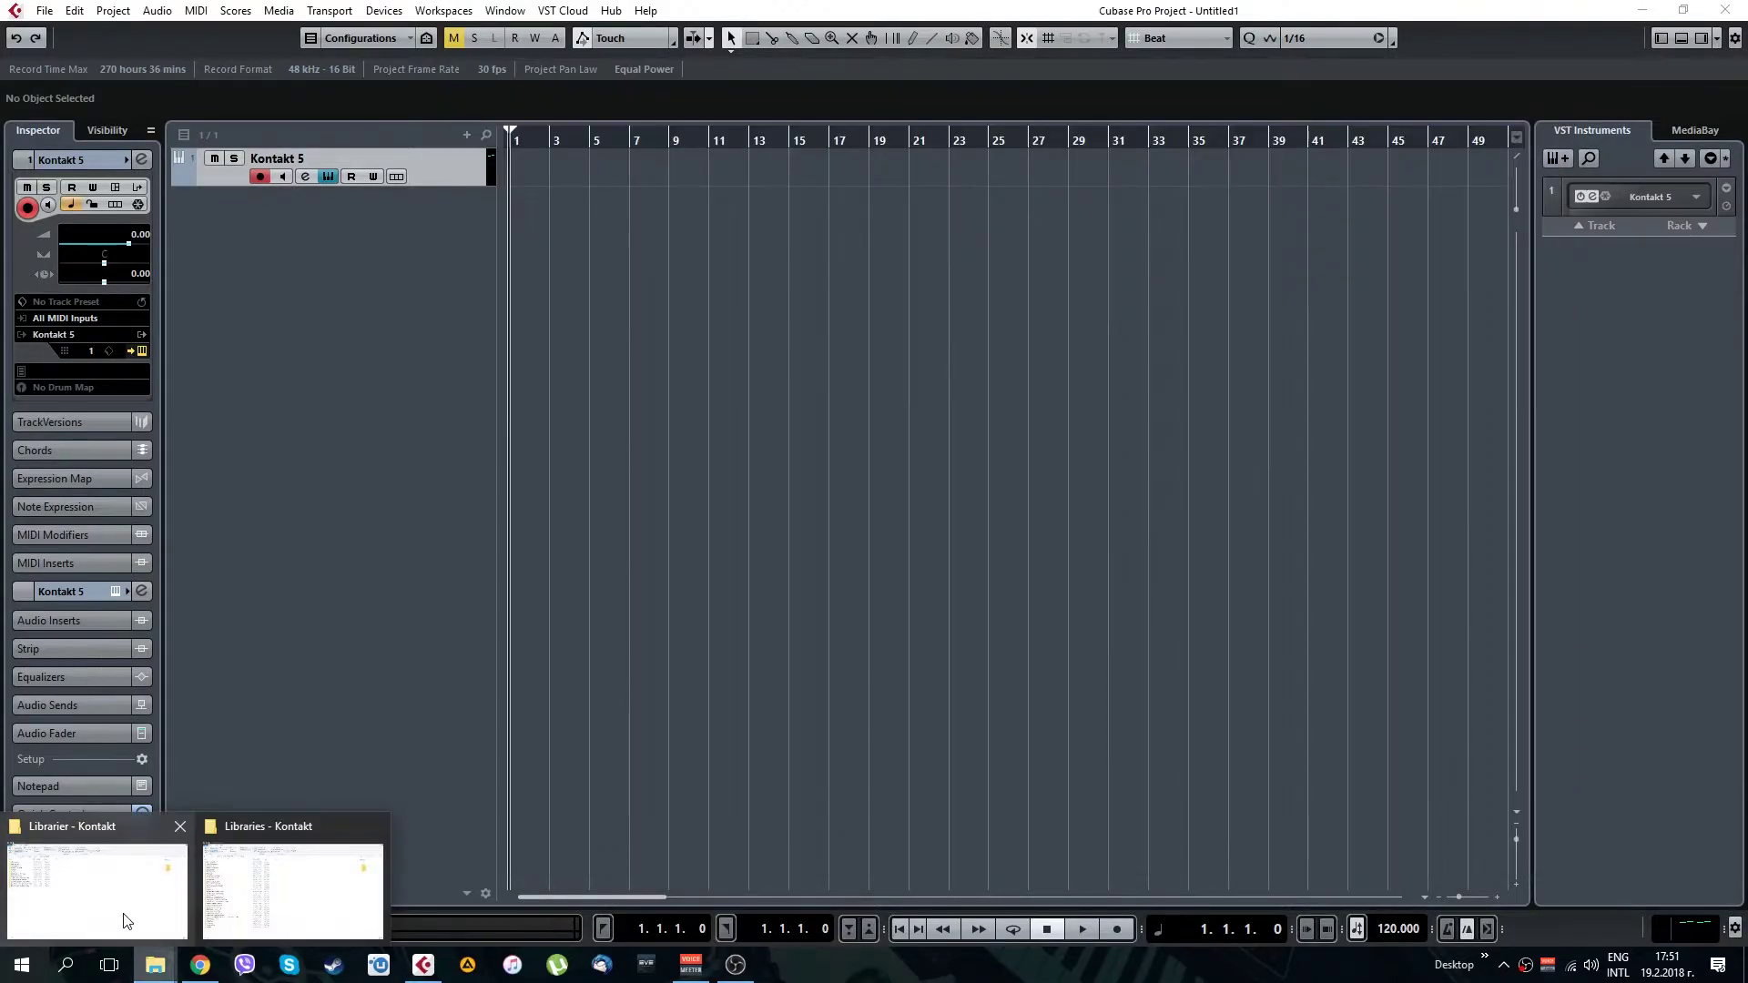
click(124, 920)
mouse_move(168, 967)
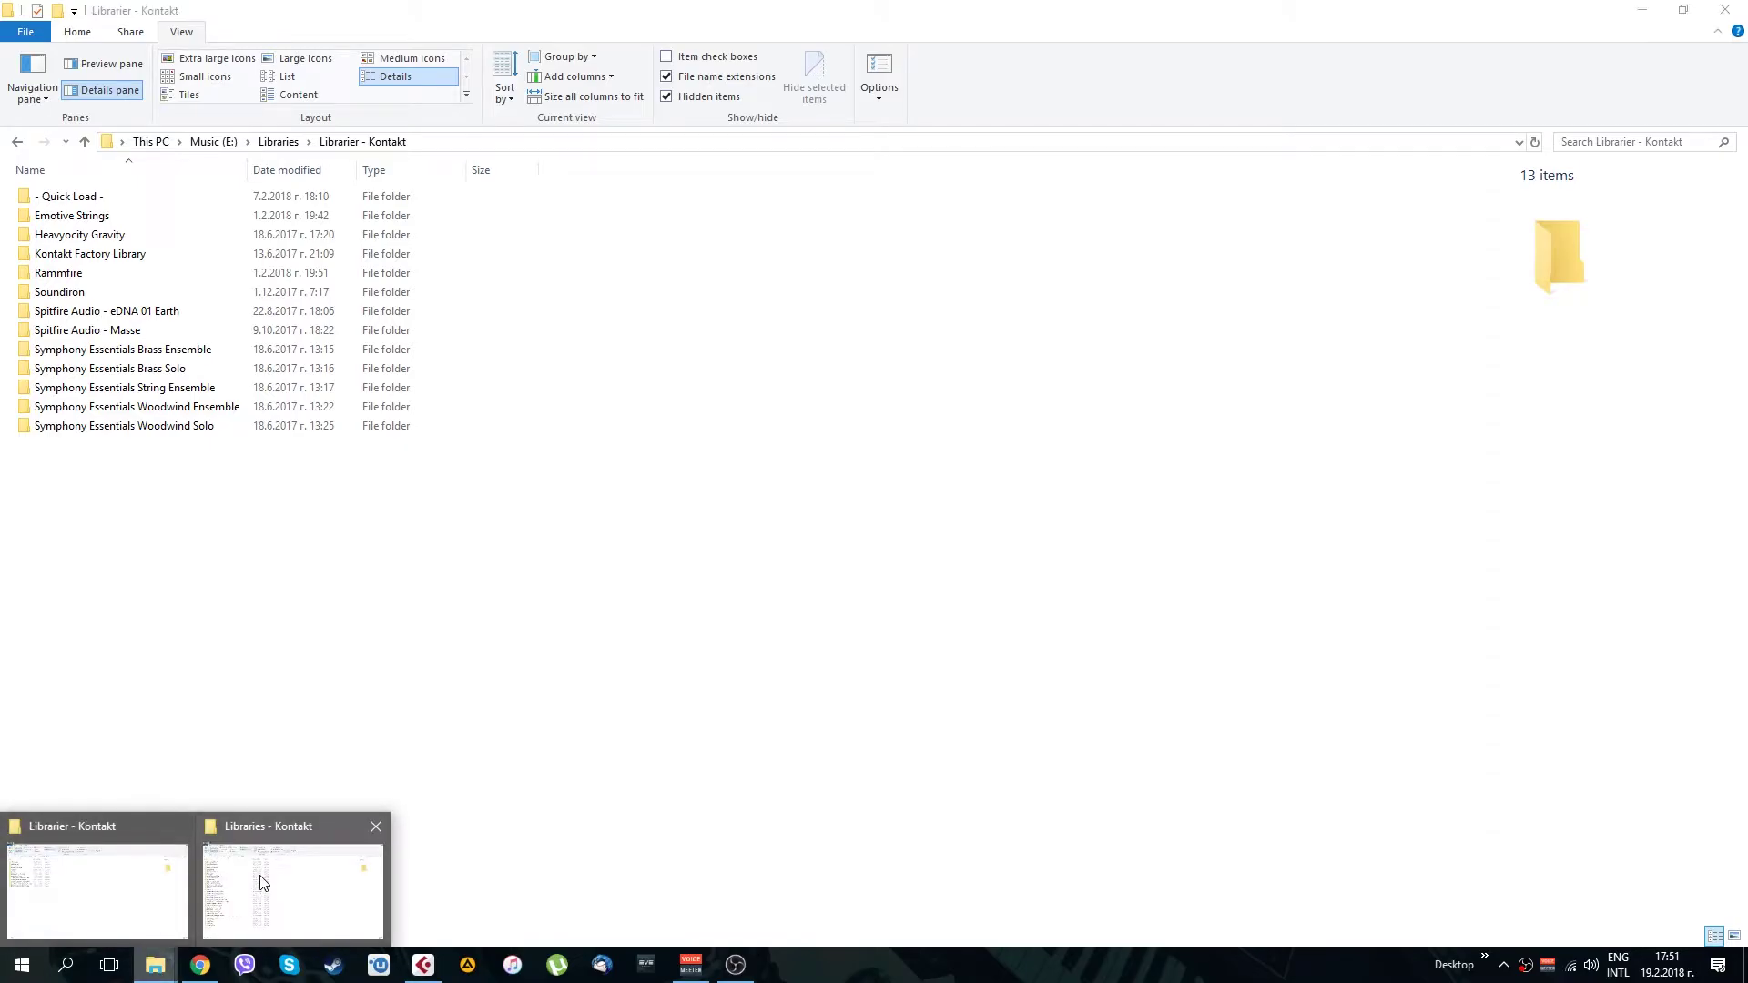
click(261, 882)
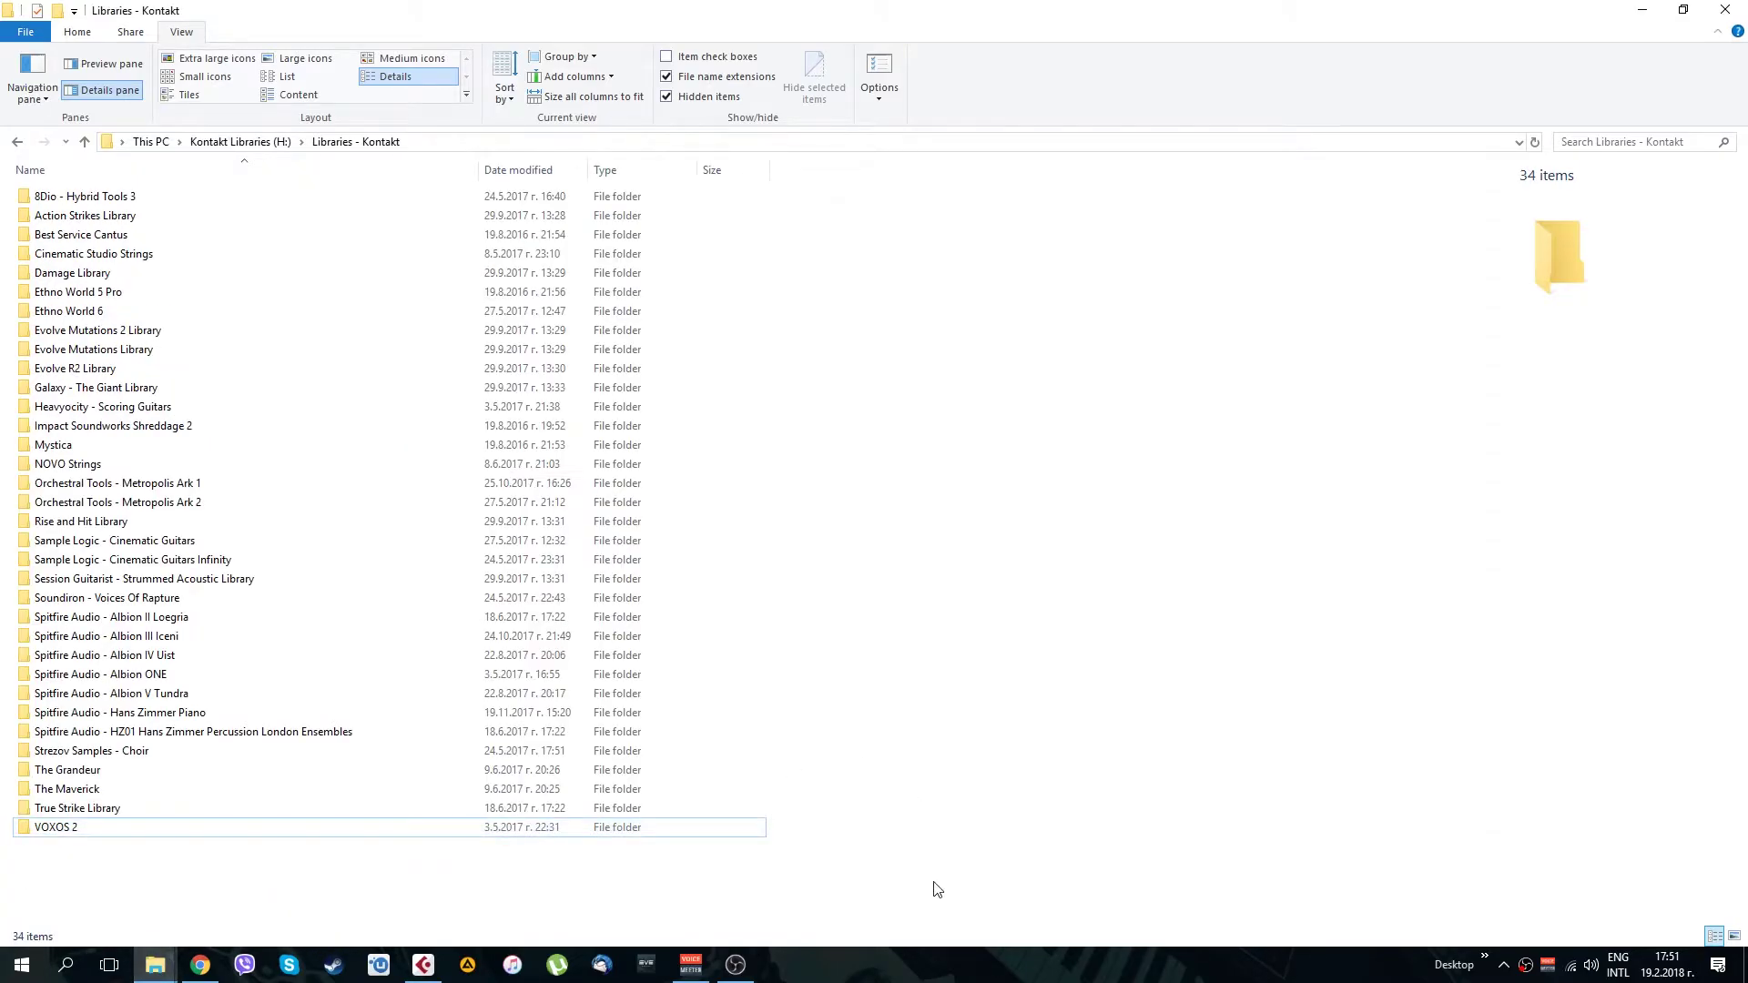
drag(933, 882, 70, 175)
click(947, 396)
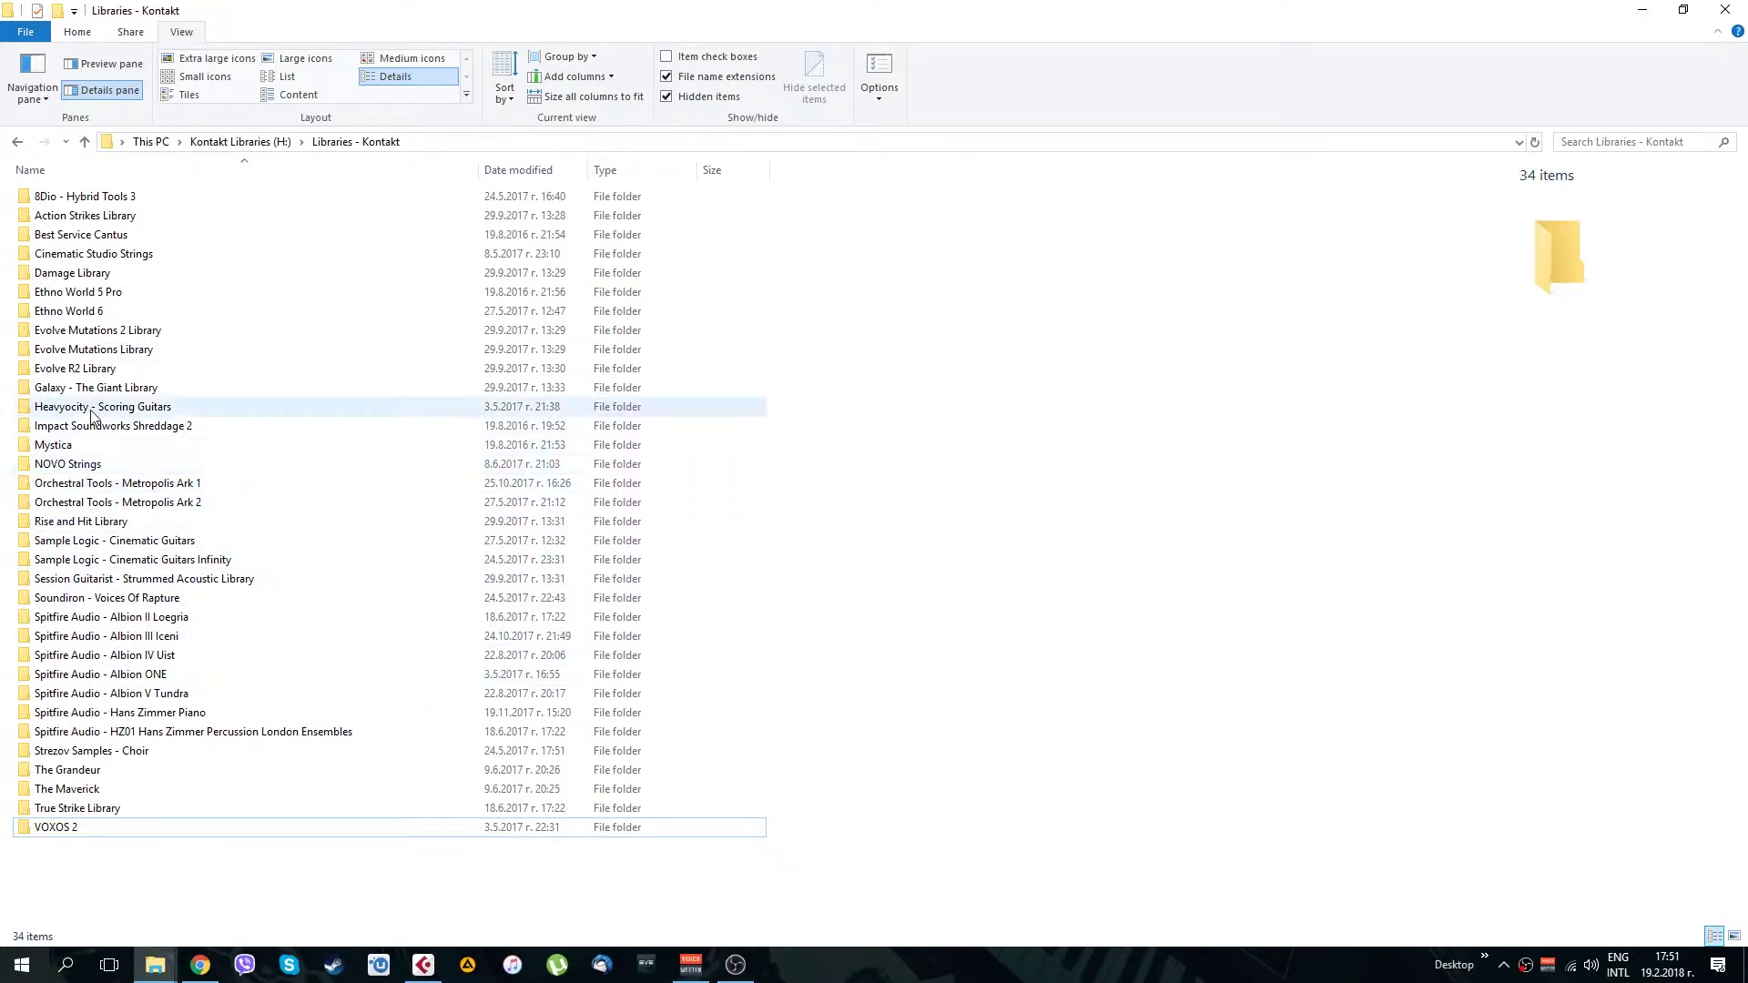
mouse_move(91, 415)
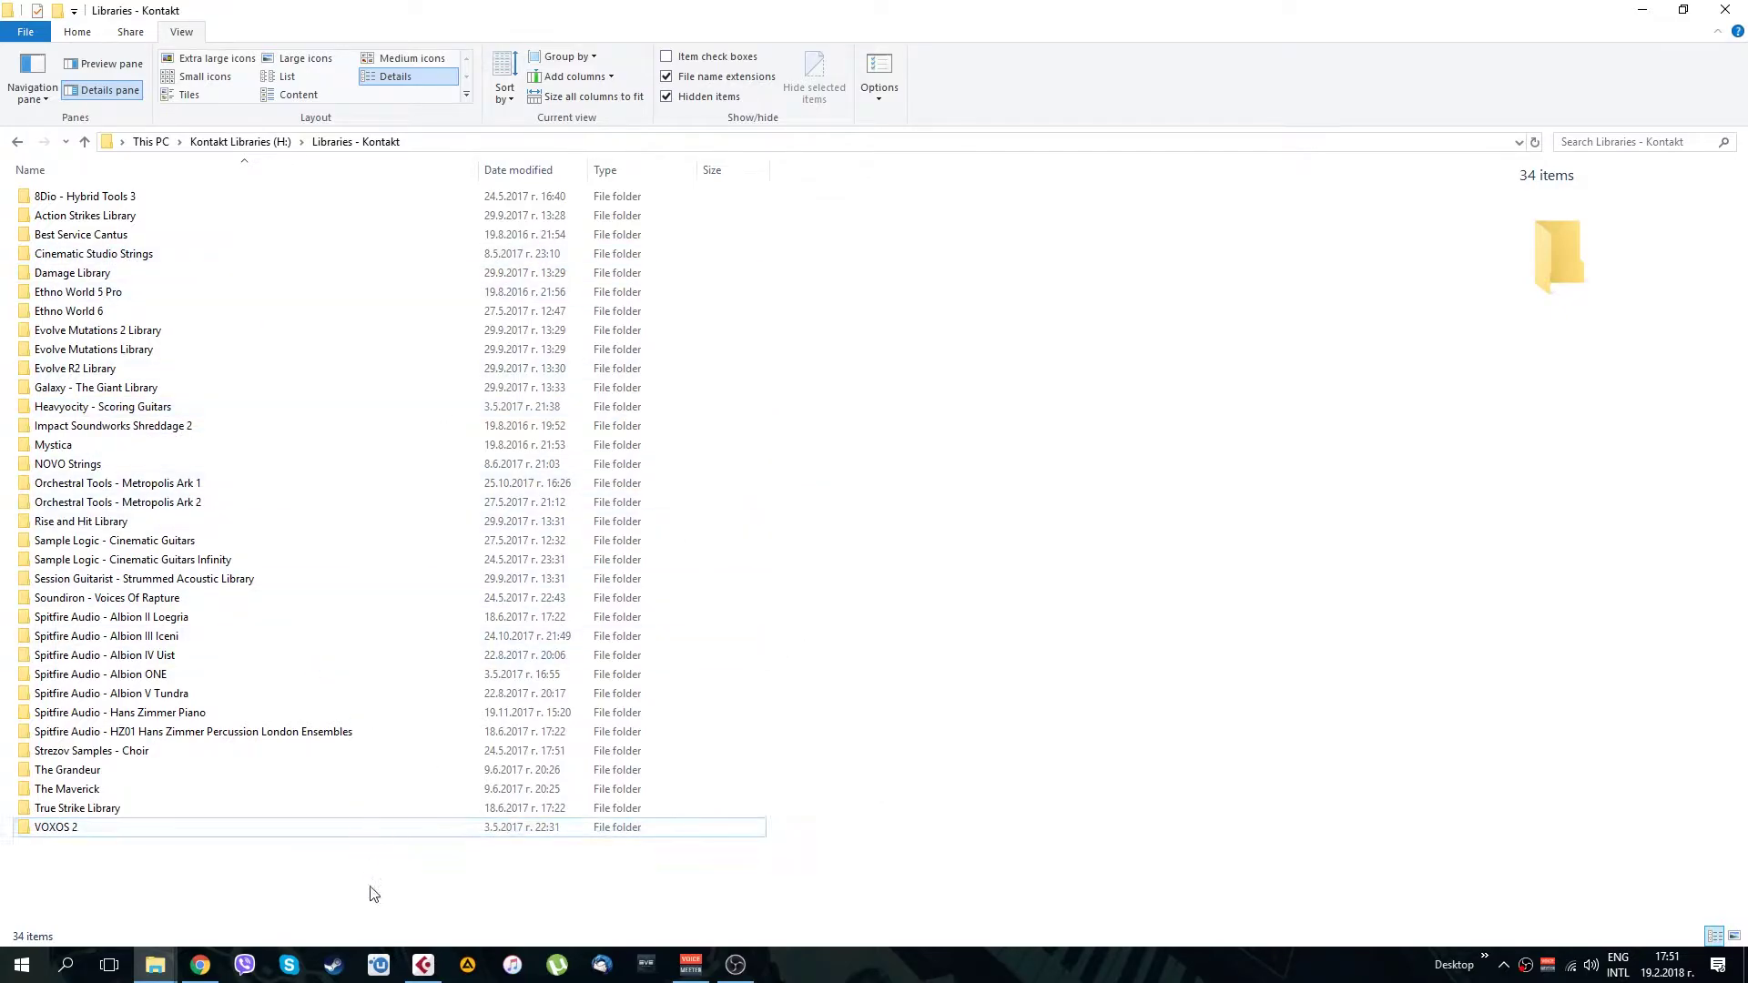
Open the - Quick Load - folder in Librarier - Kontakt, then go back to Kontakt in Cubase
click(424, 968)
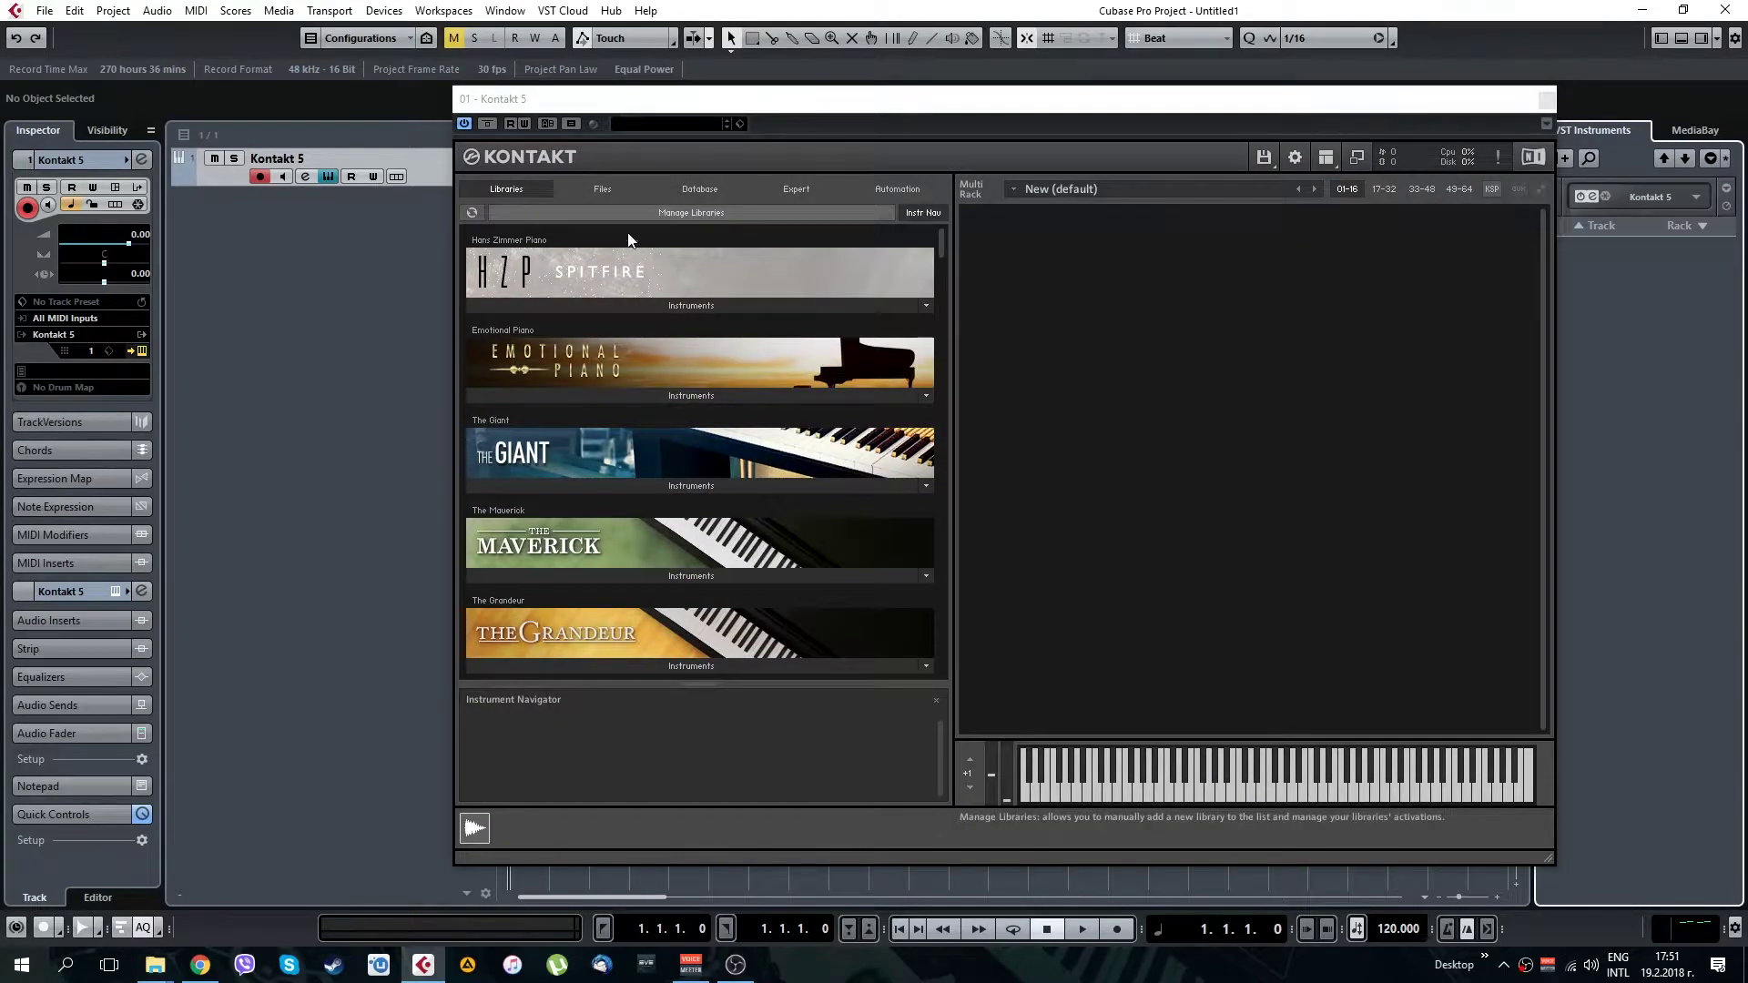
click(155, 965)
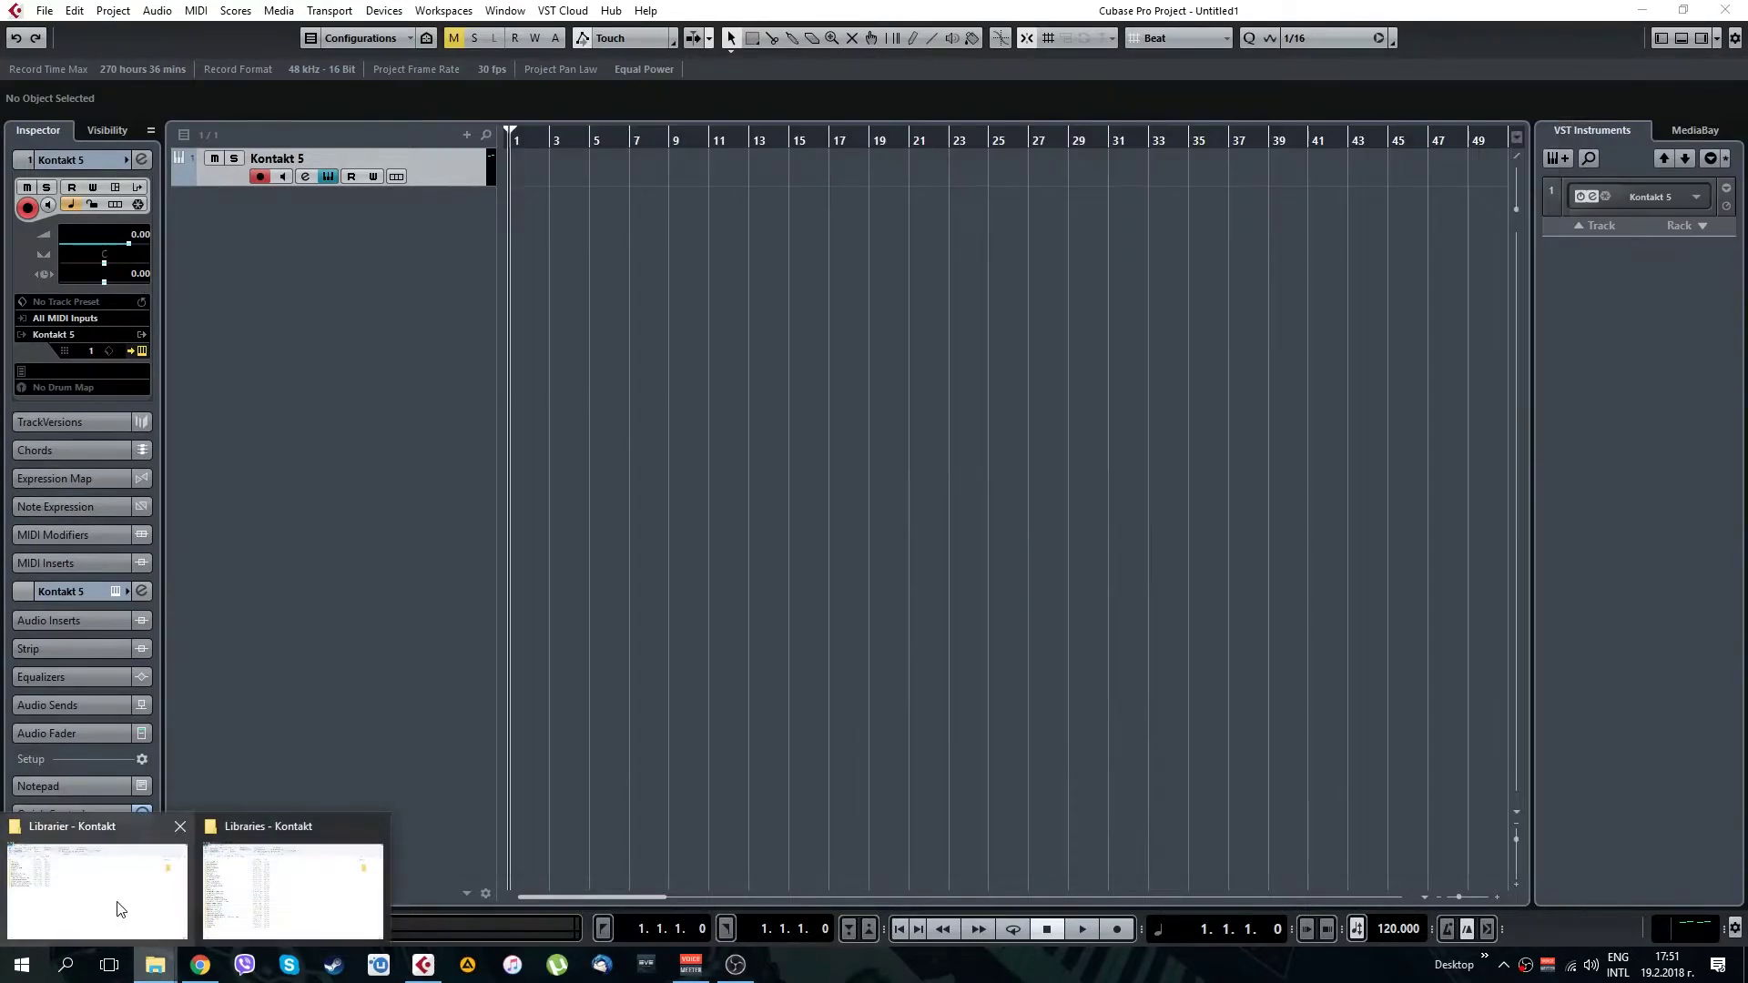
click(117, 908)
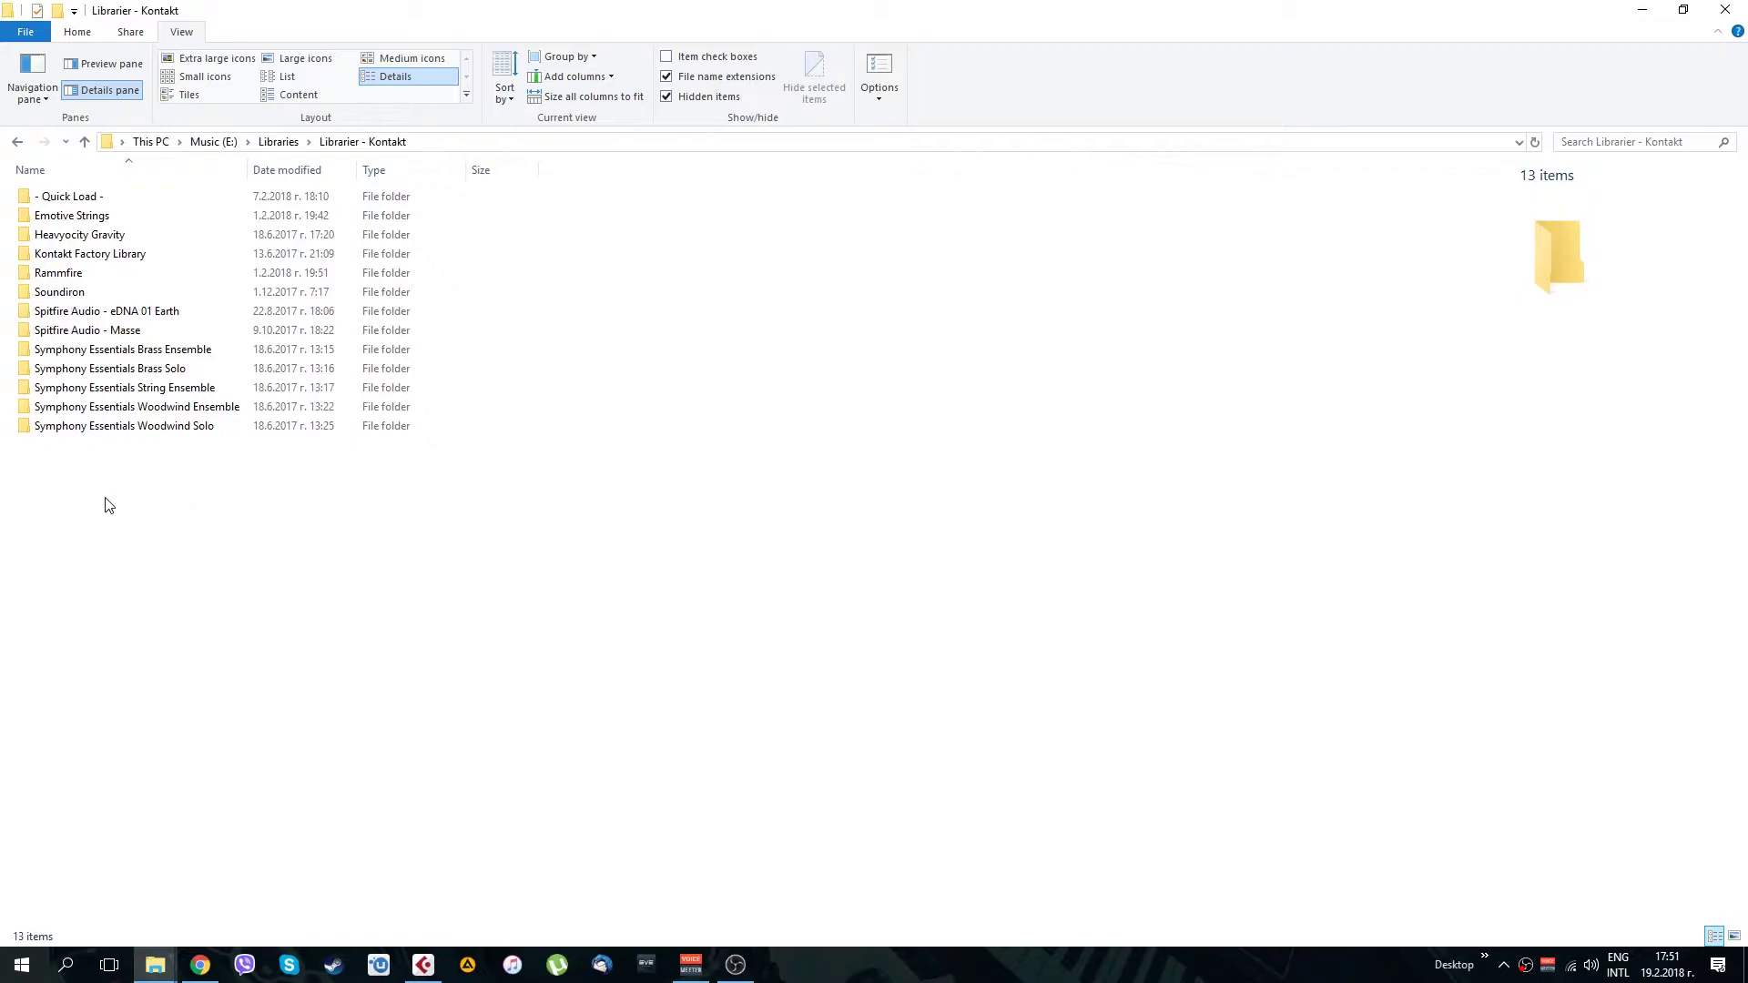
double_click(90, 200)
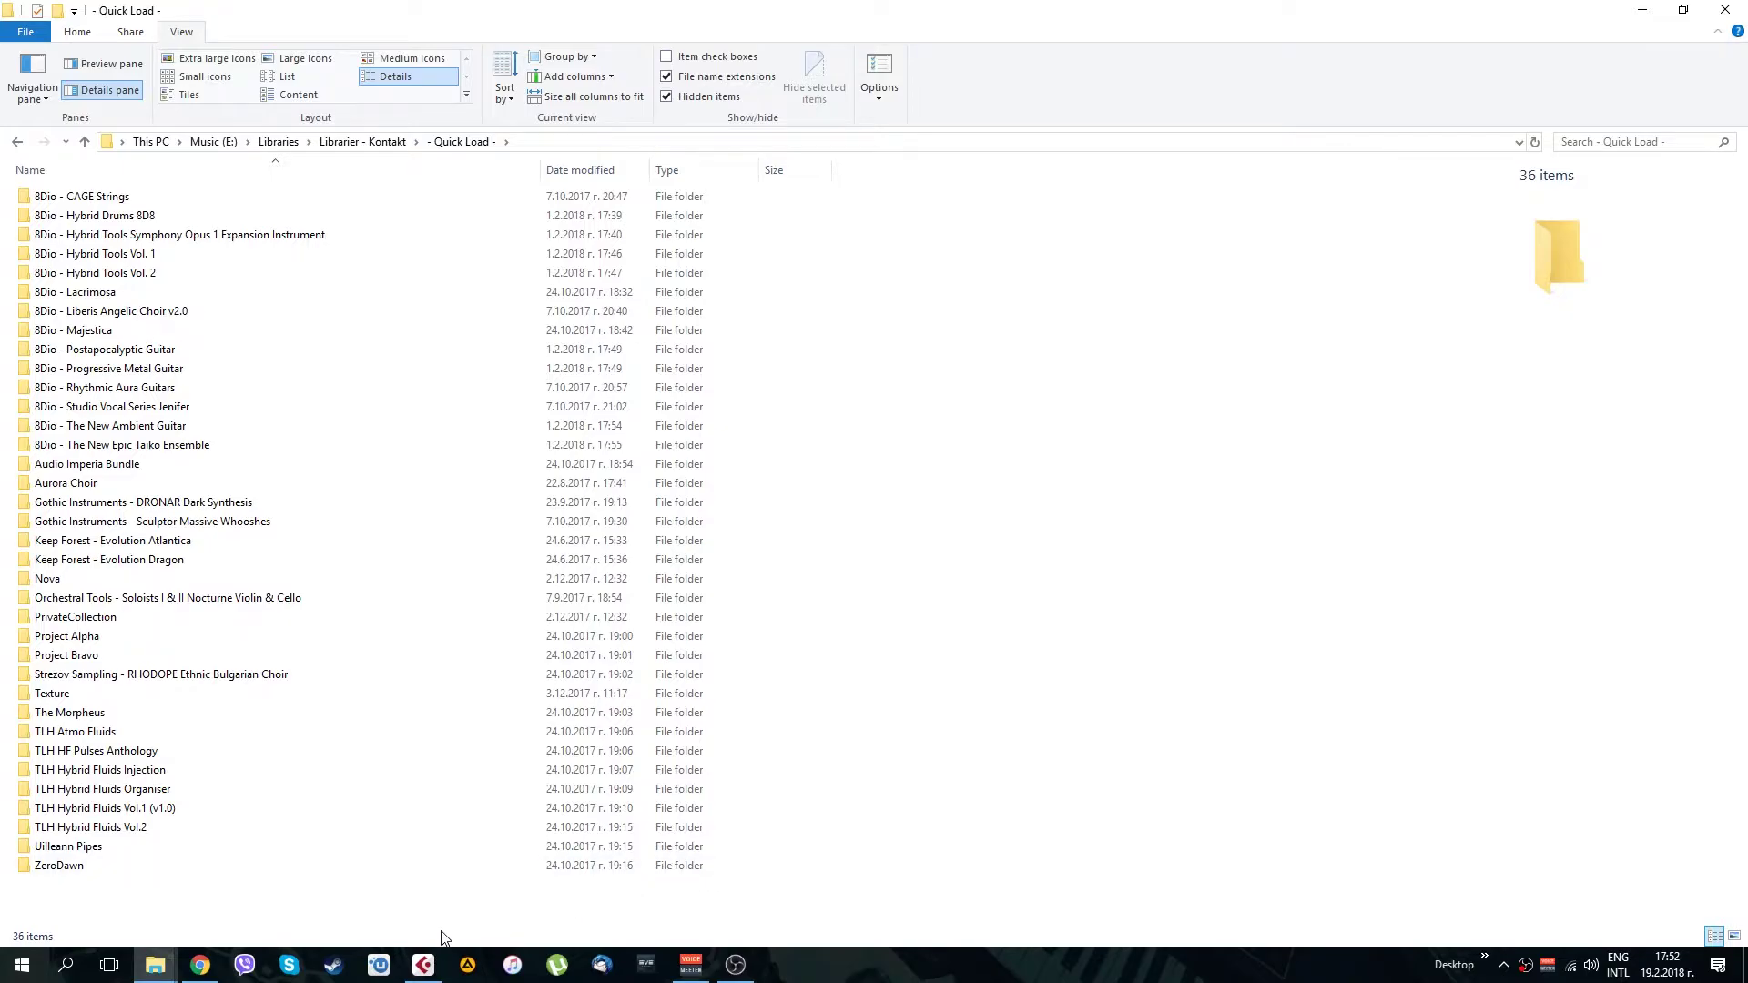
click(423, 964)
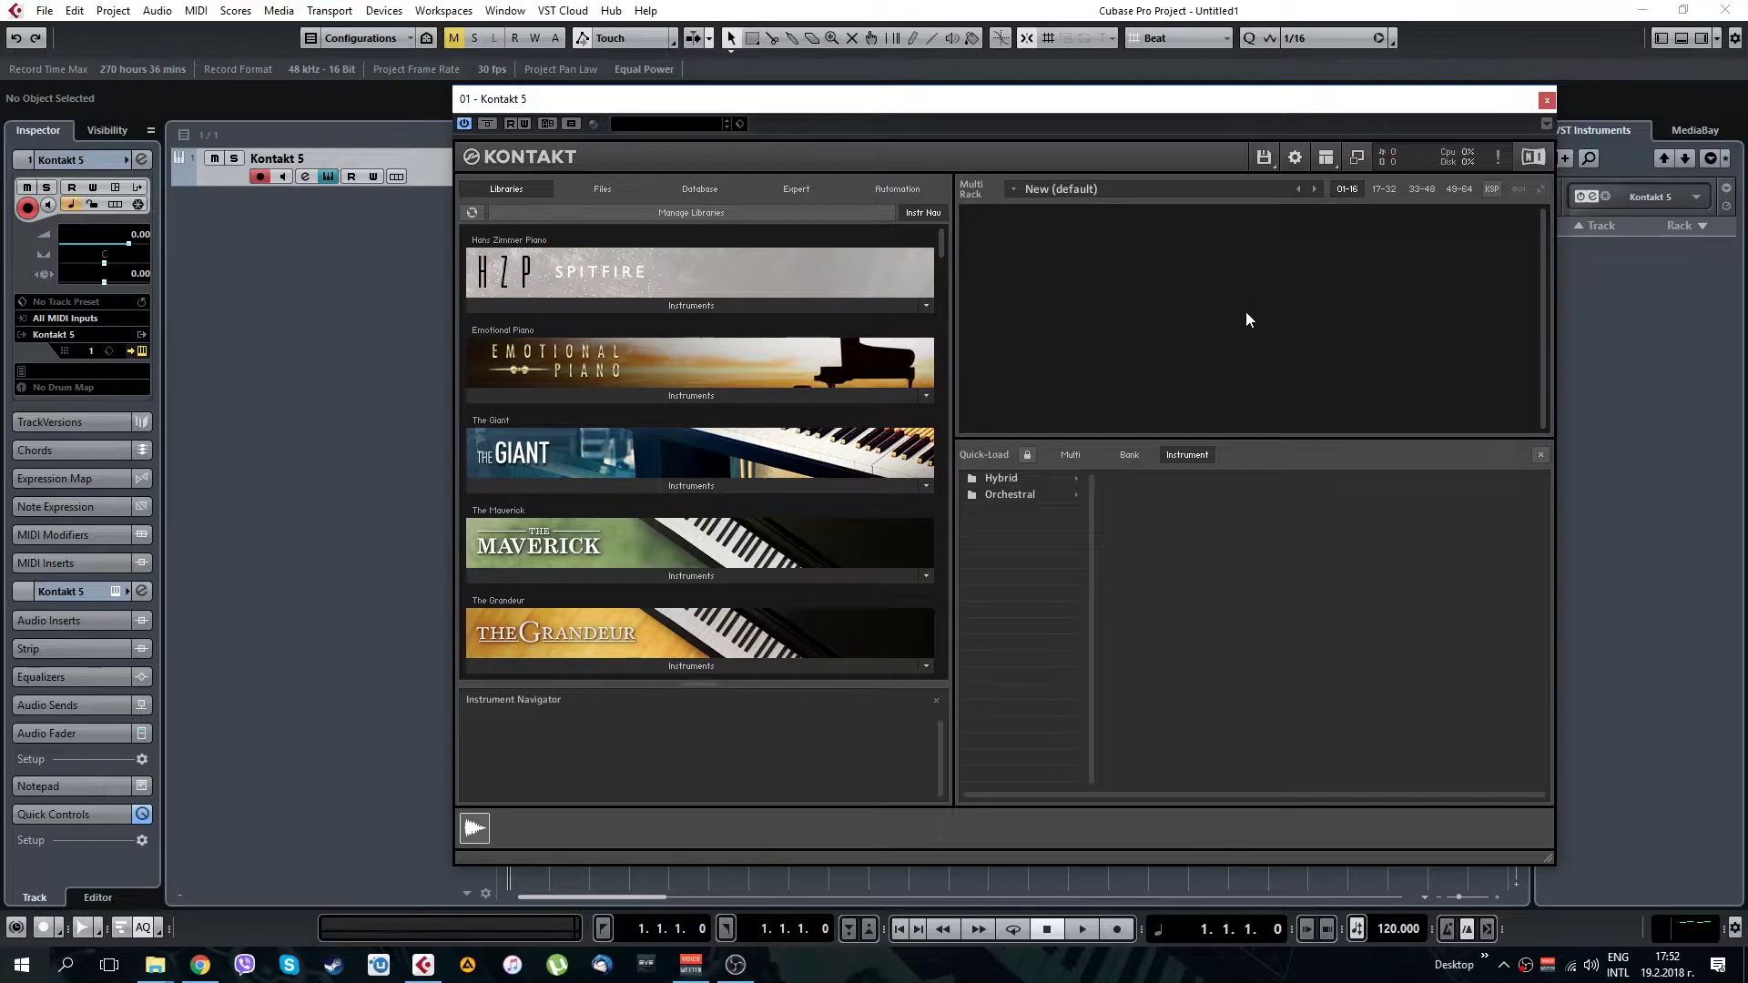
click(1325, 158)
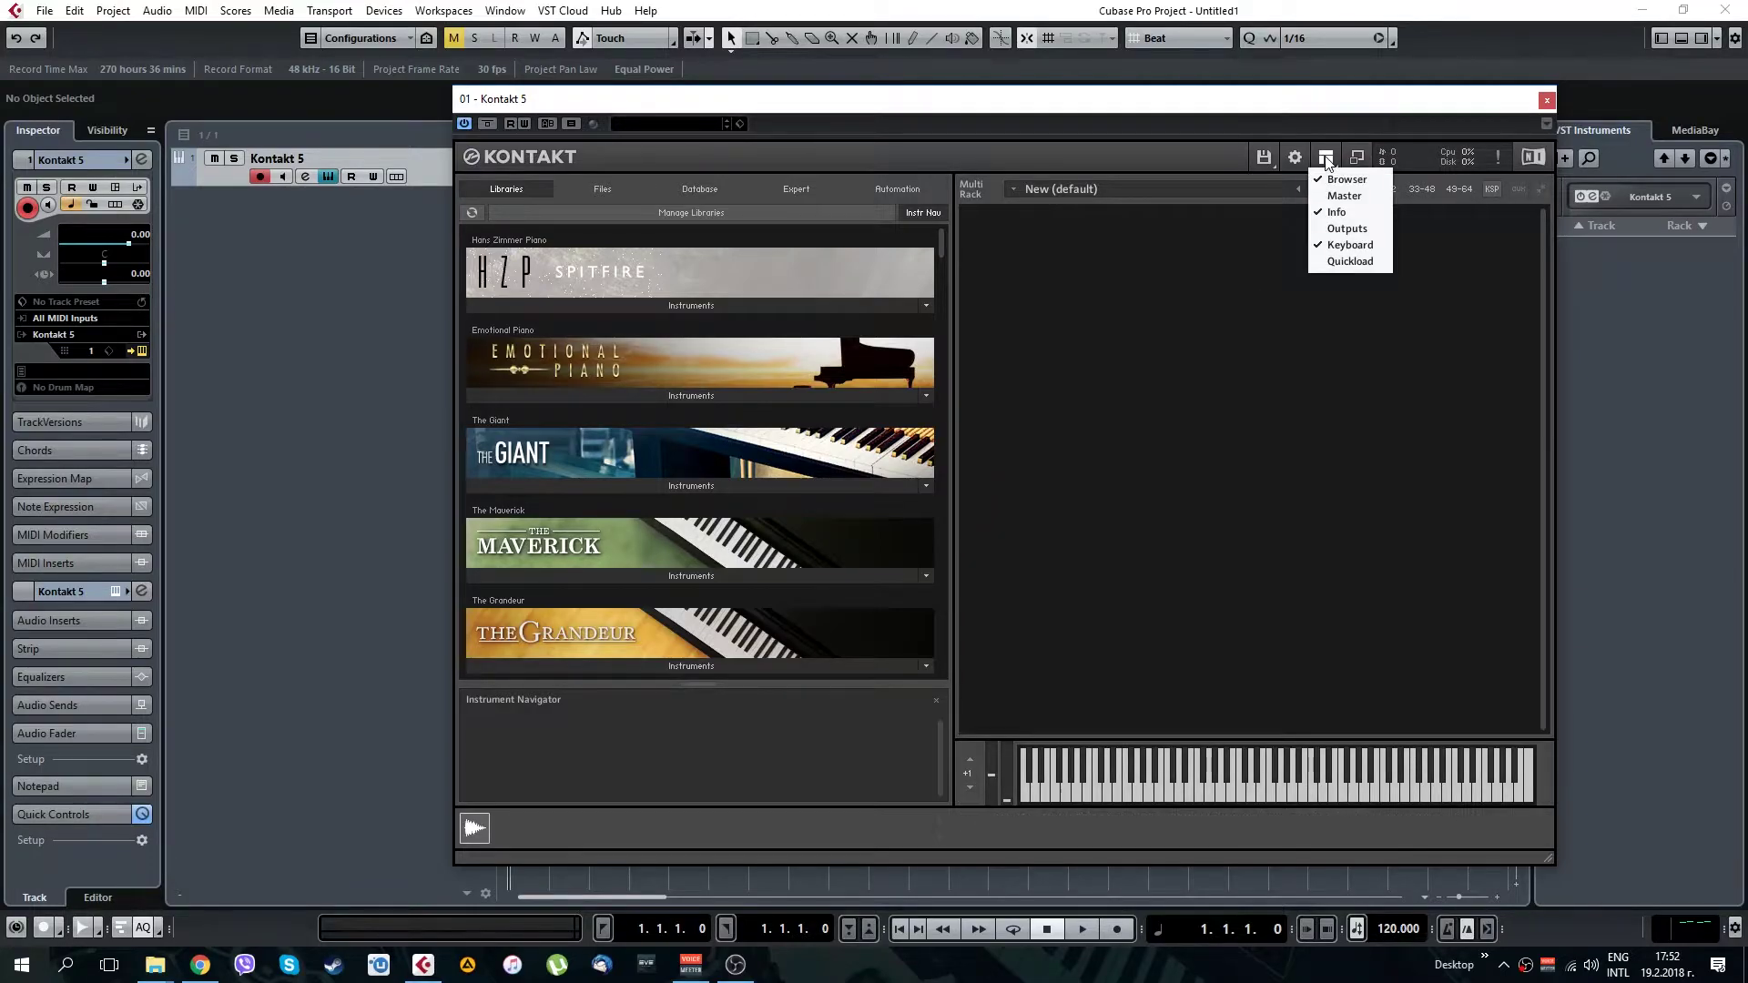
click(1346, 262)
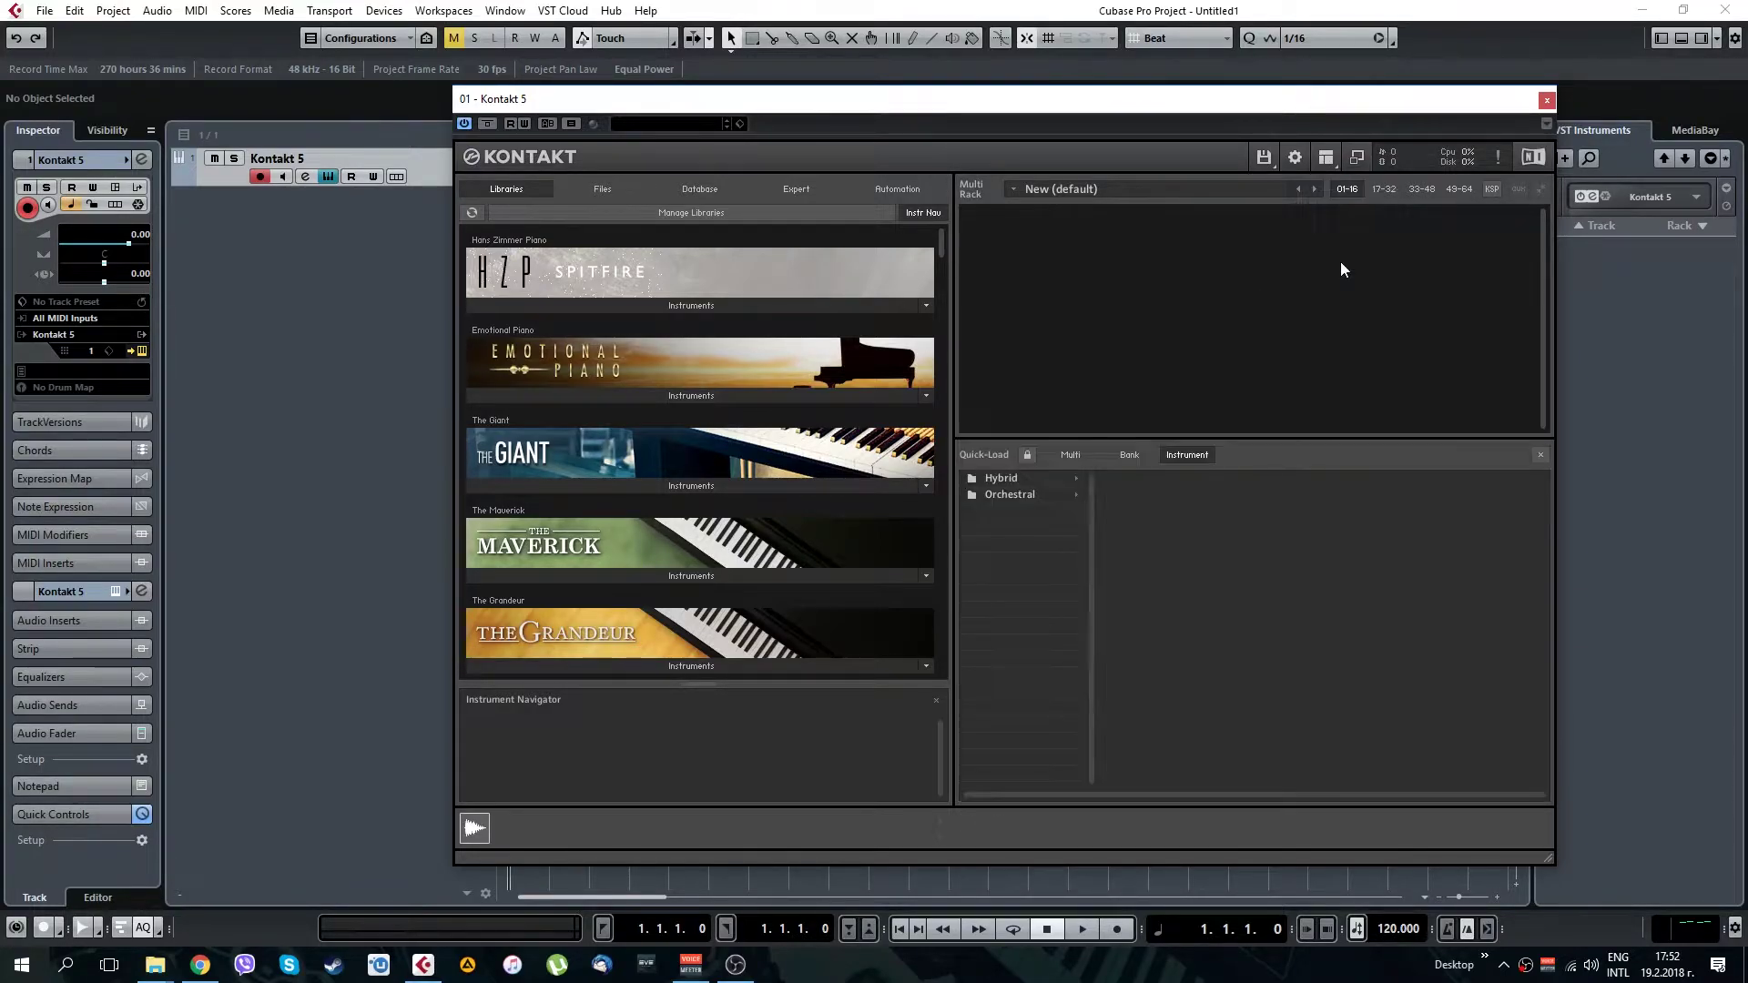
click(1325, 158)
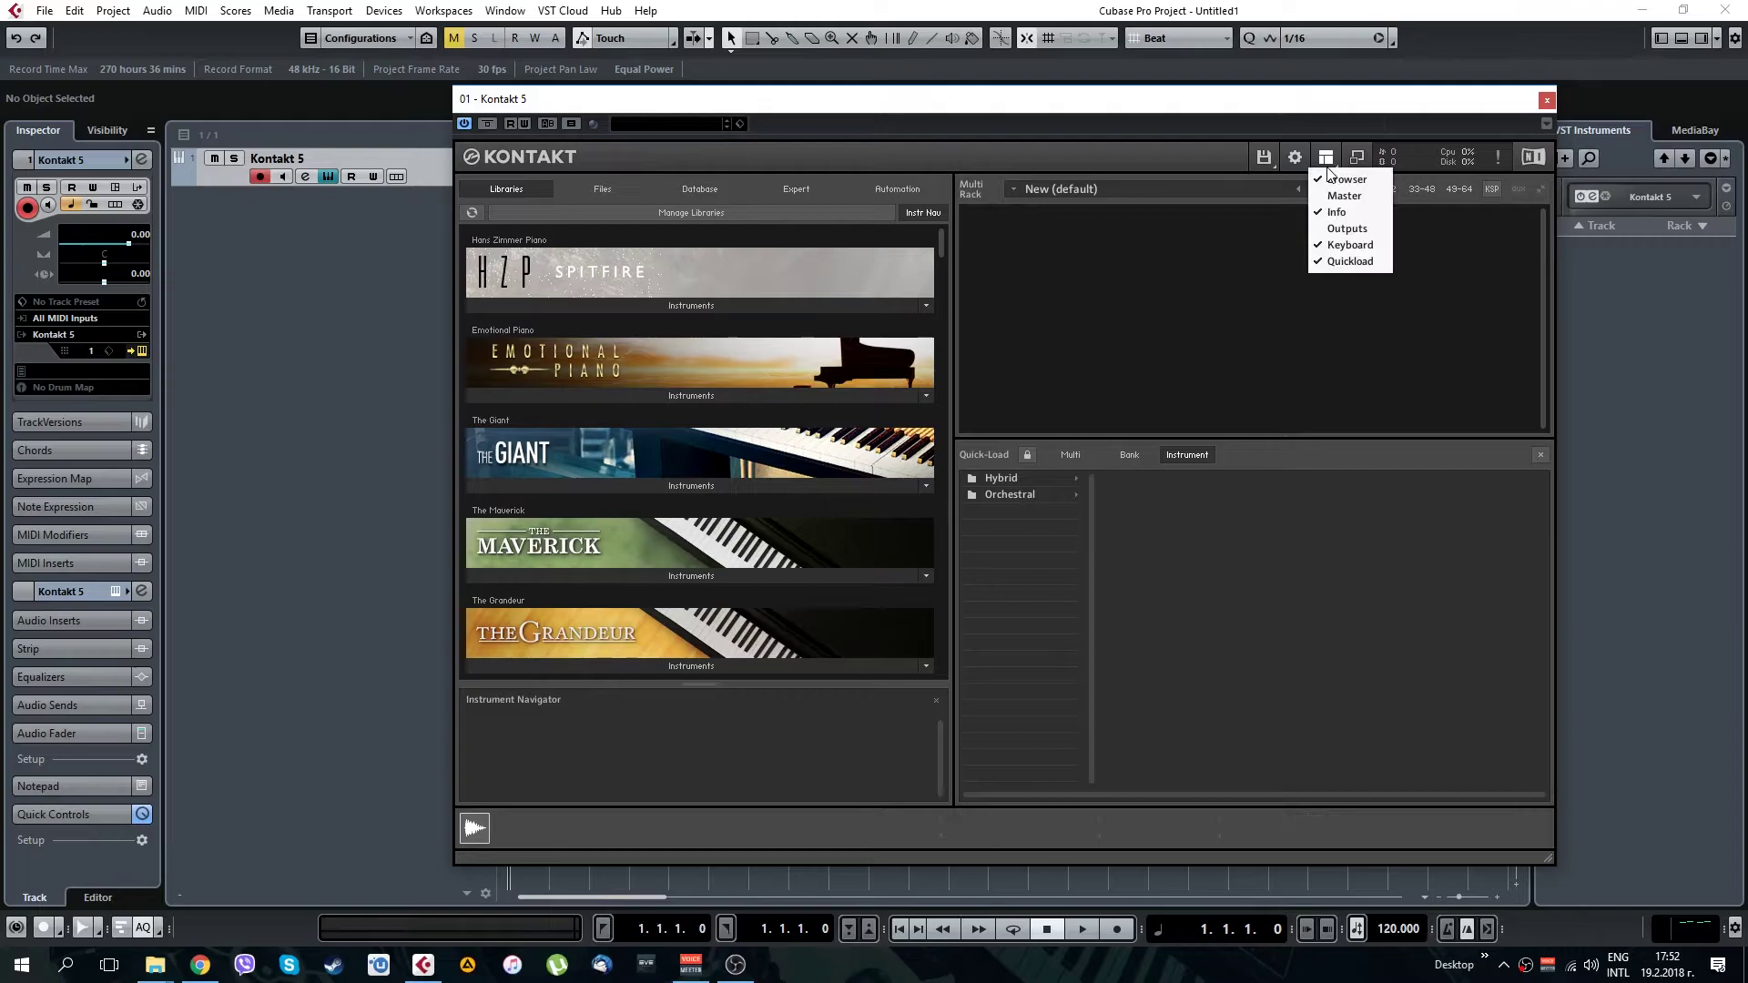
click(1340, 263)
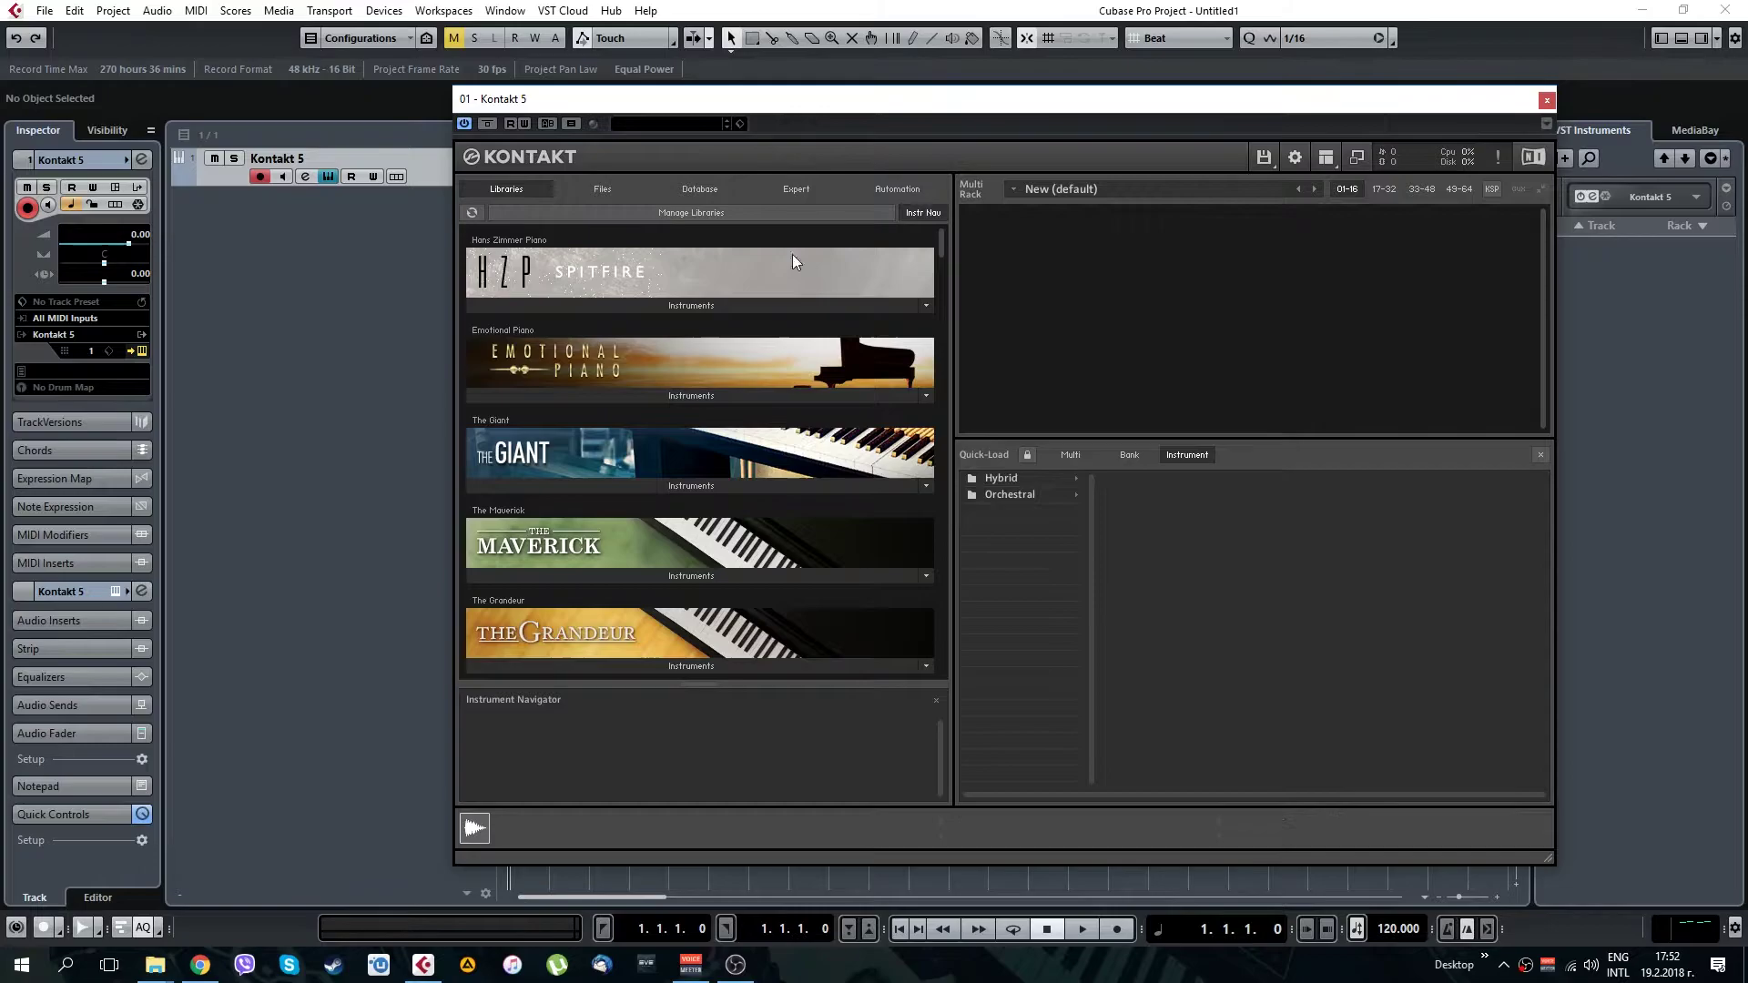
In the Files tree, browse Librarier - Kontakt > - Quick Load - > 8Dio - CAGE Strings > Instruments
click(598, 189)
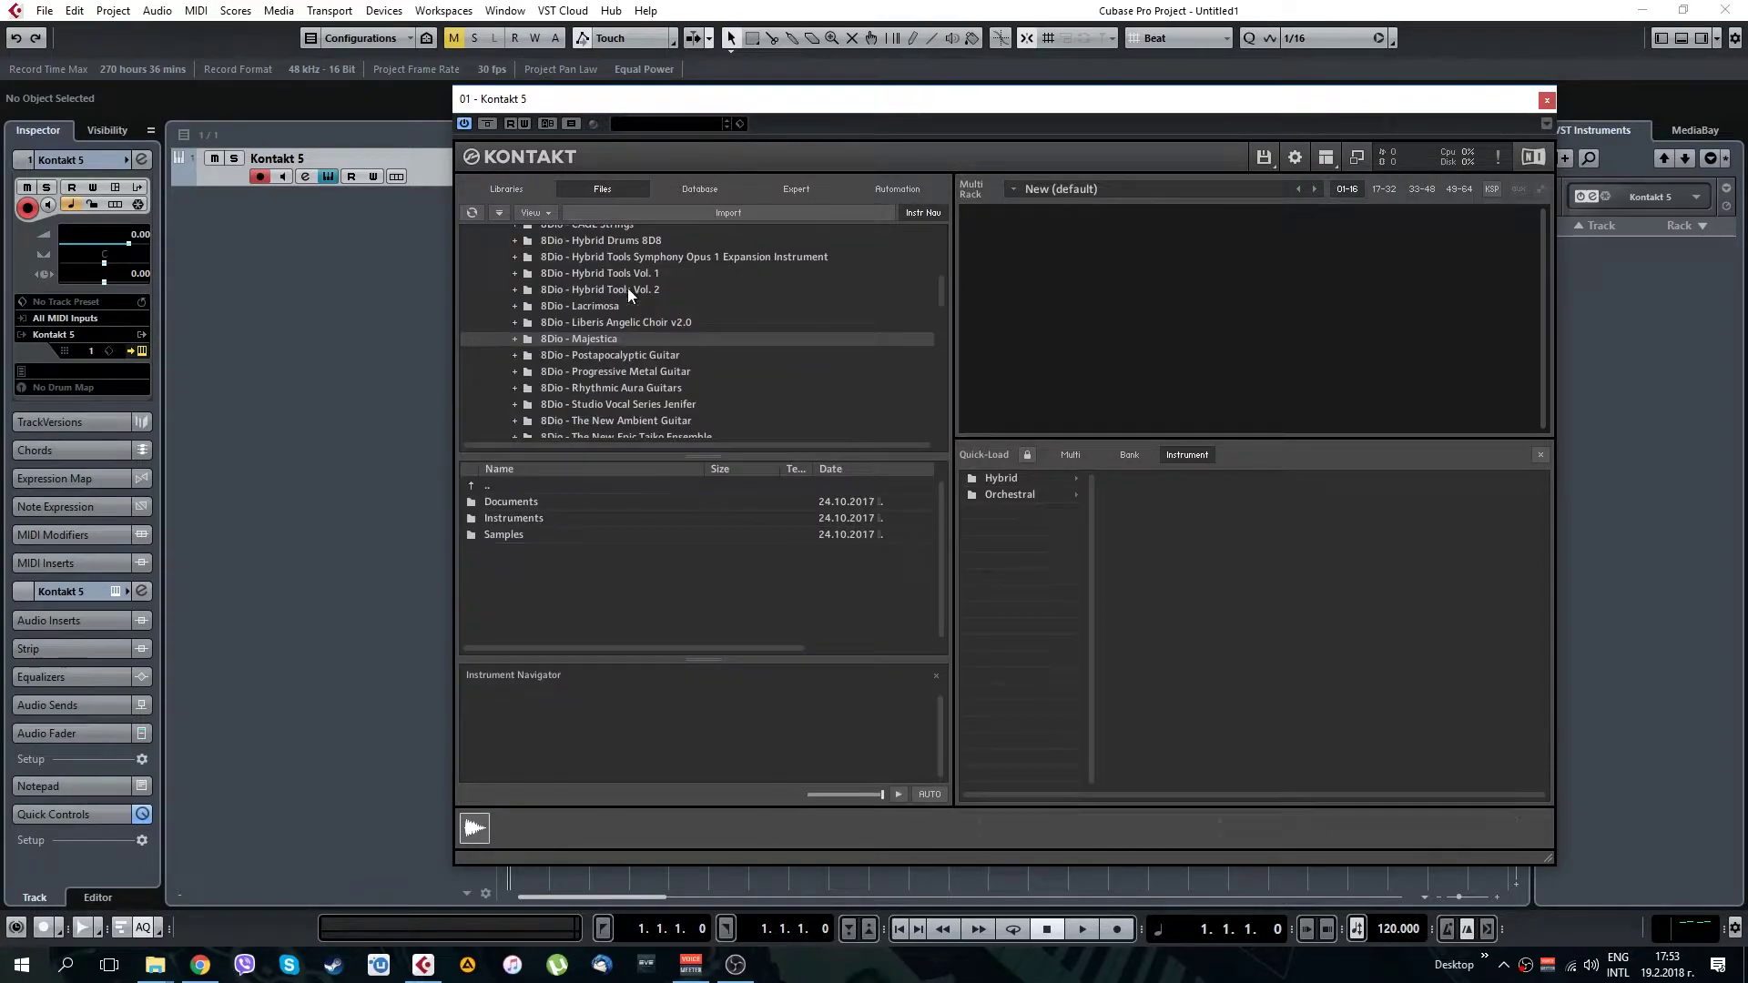
scroll(628, 300, up, 2)
click(568, 290)
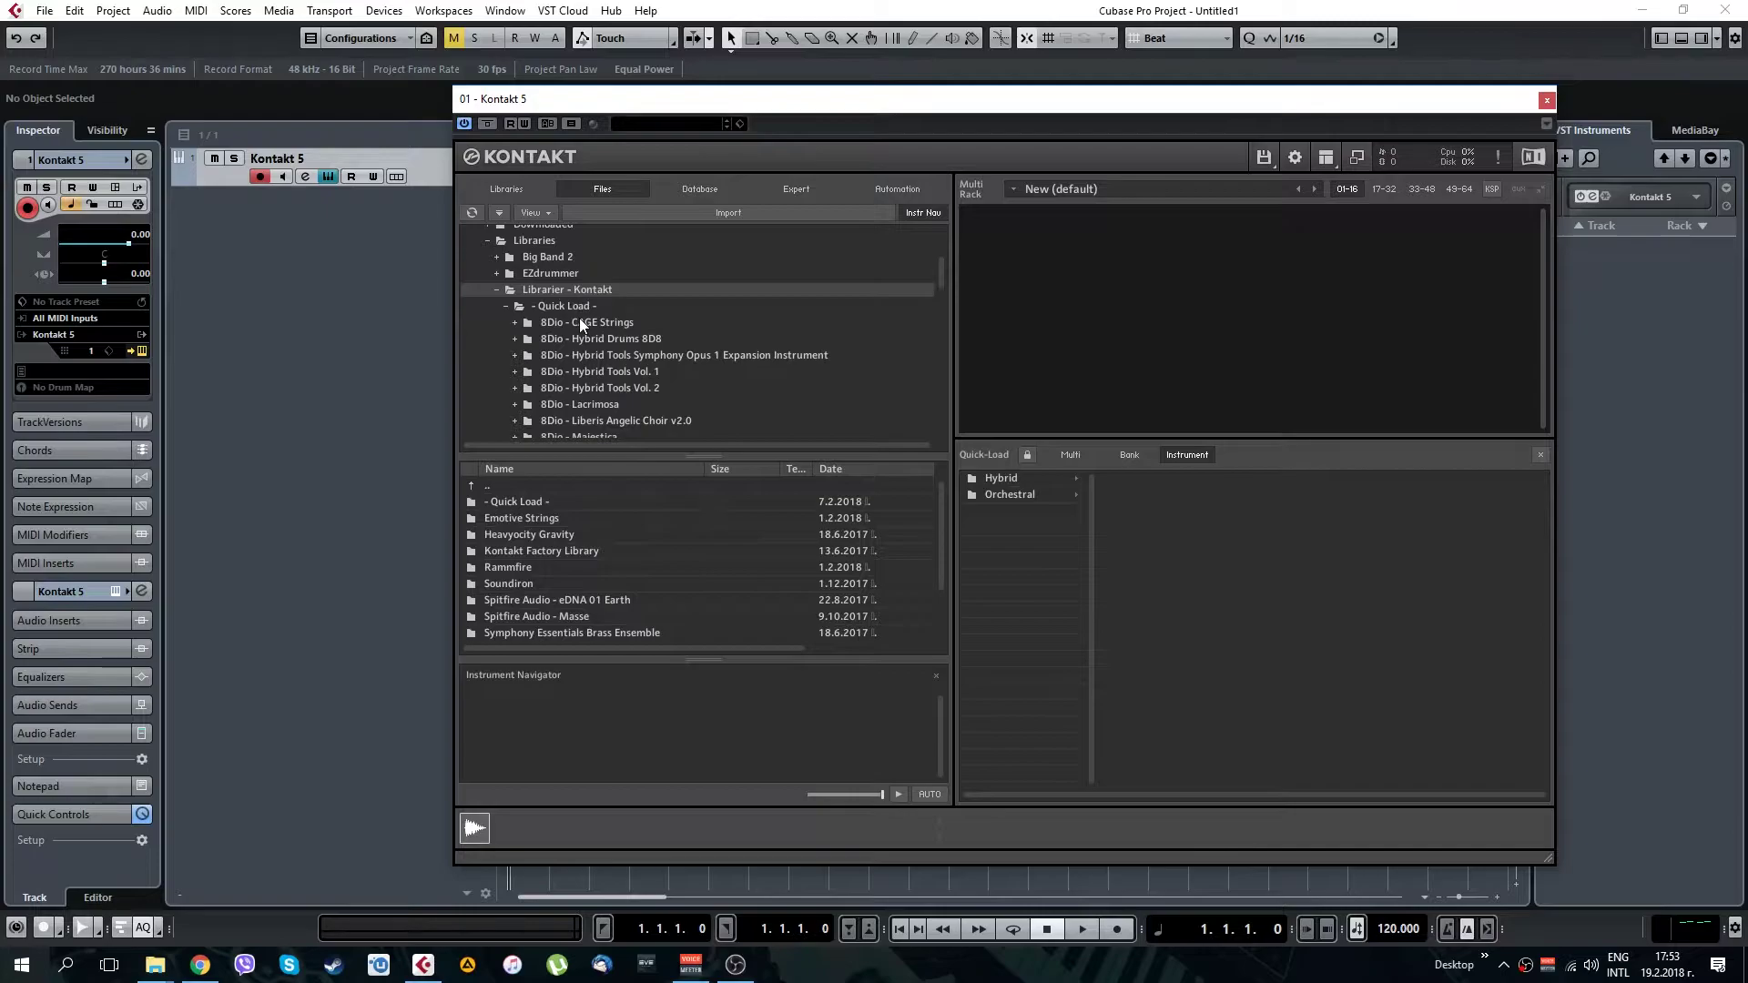
click(557, 305)
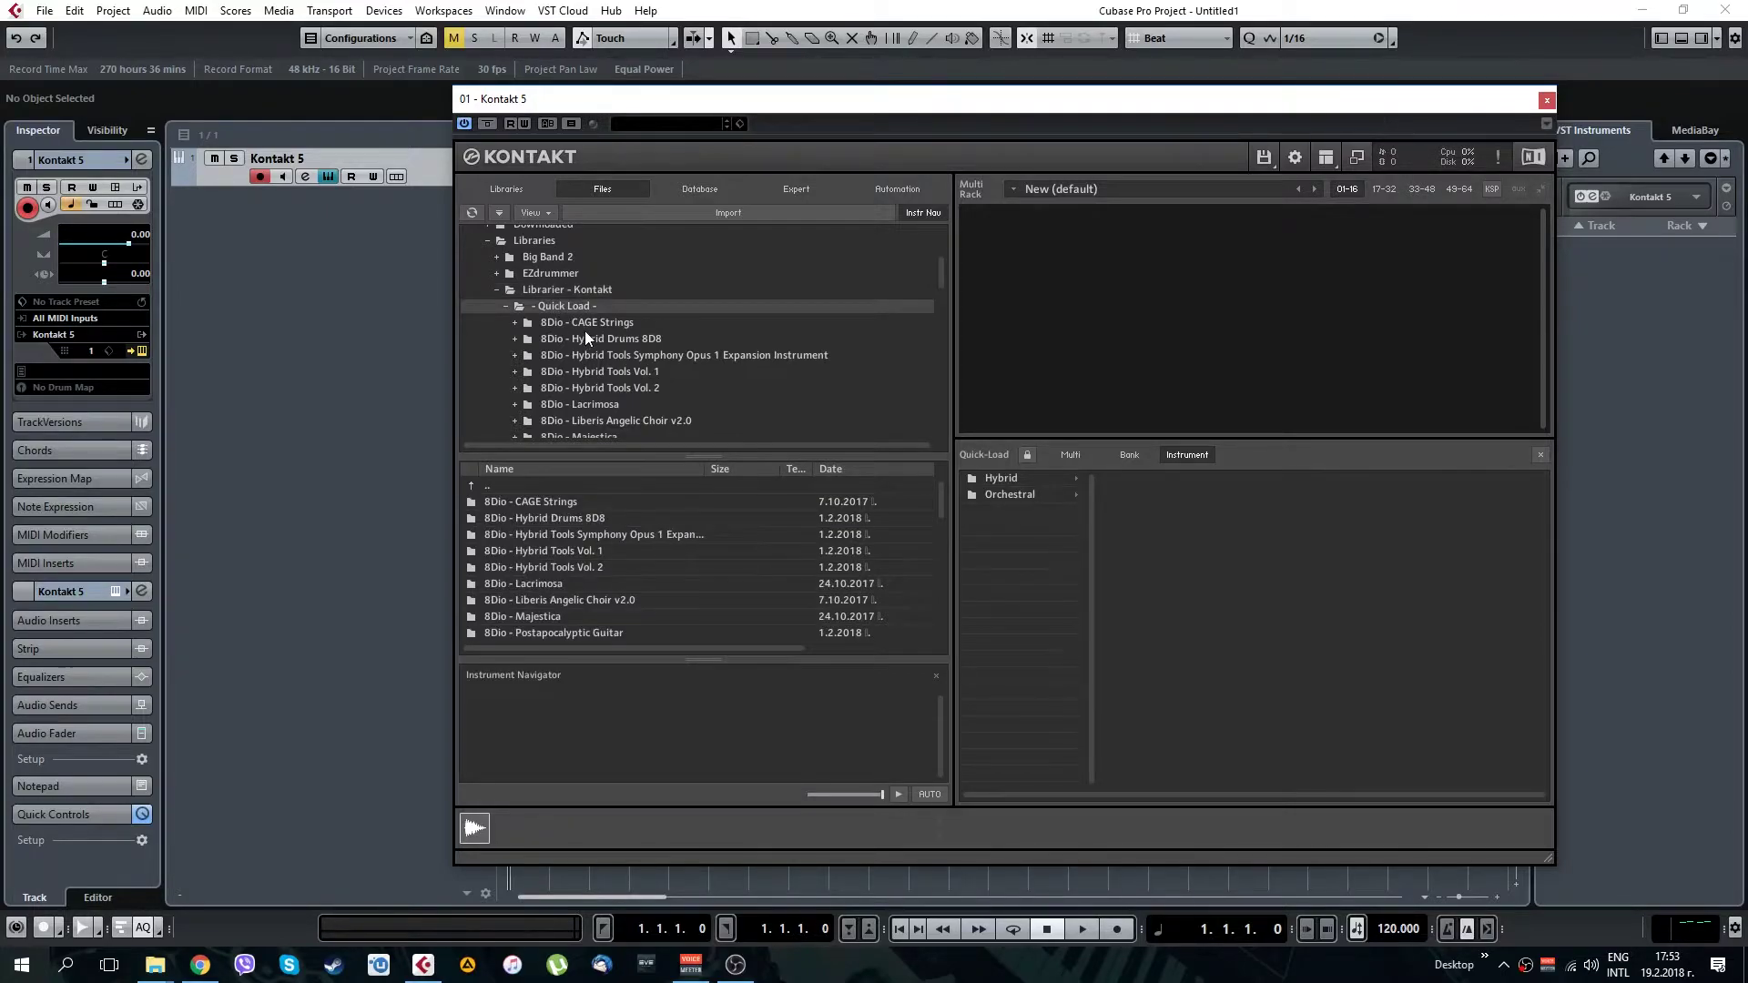
click(587, 325)
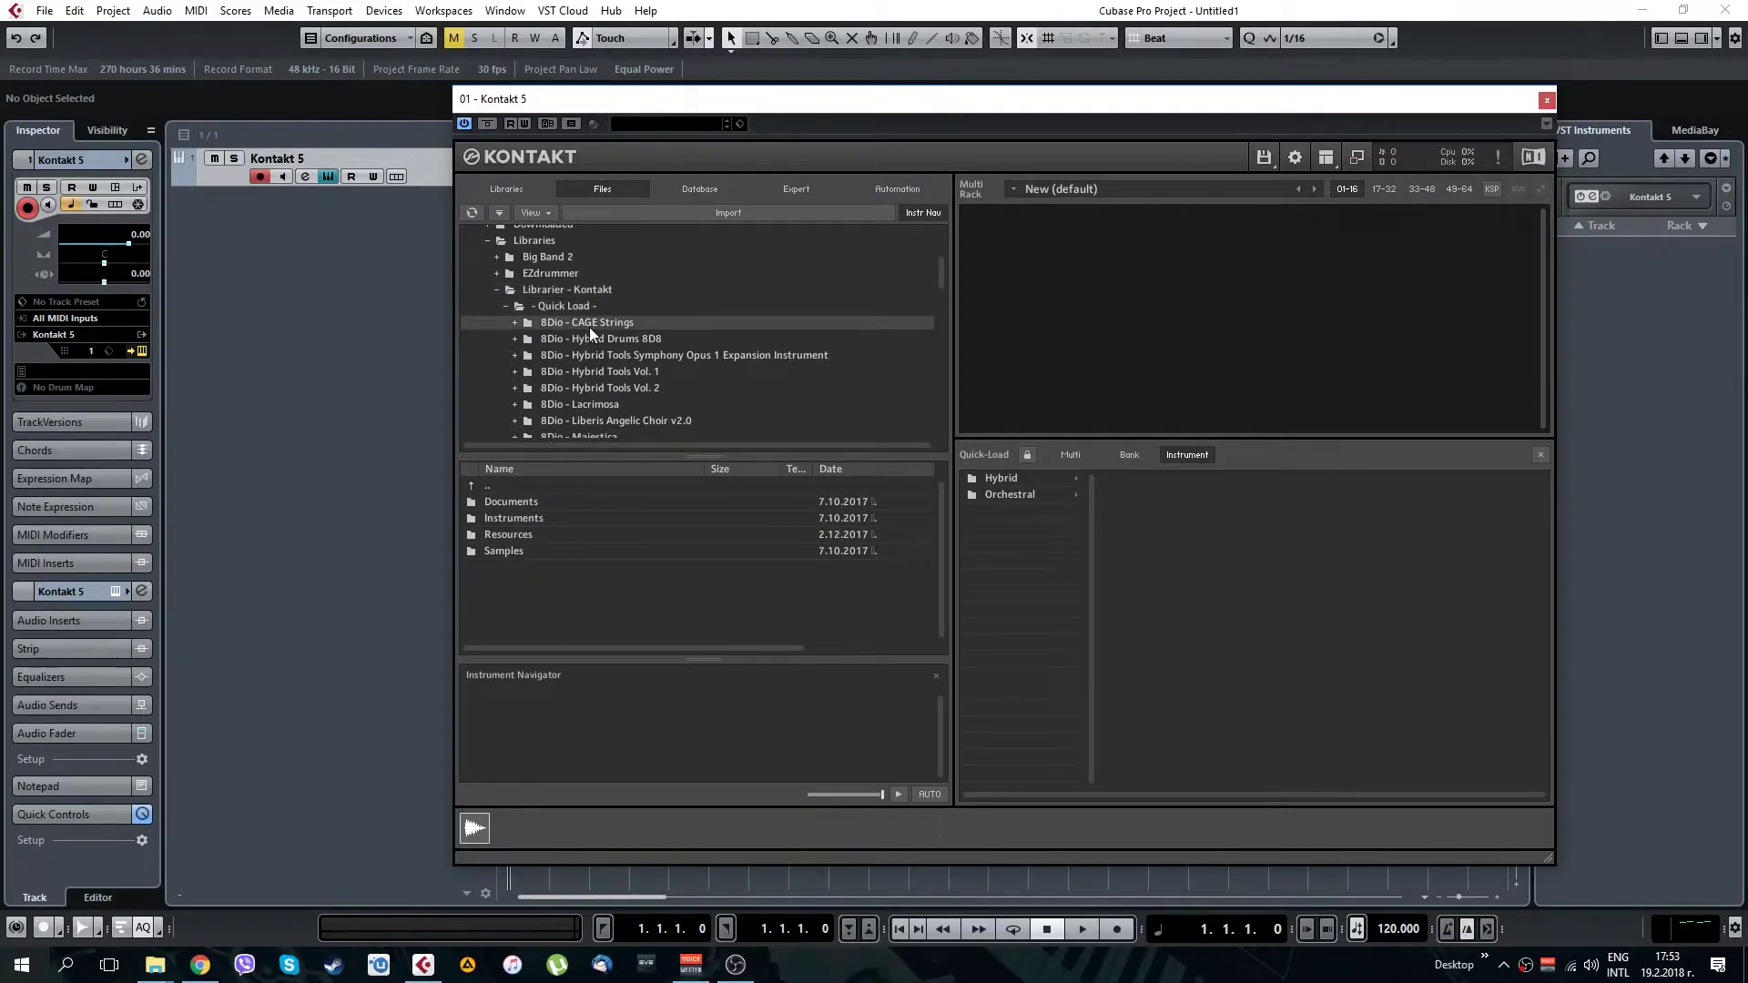
click(517, 521)
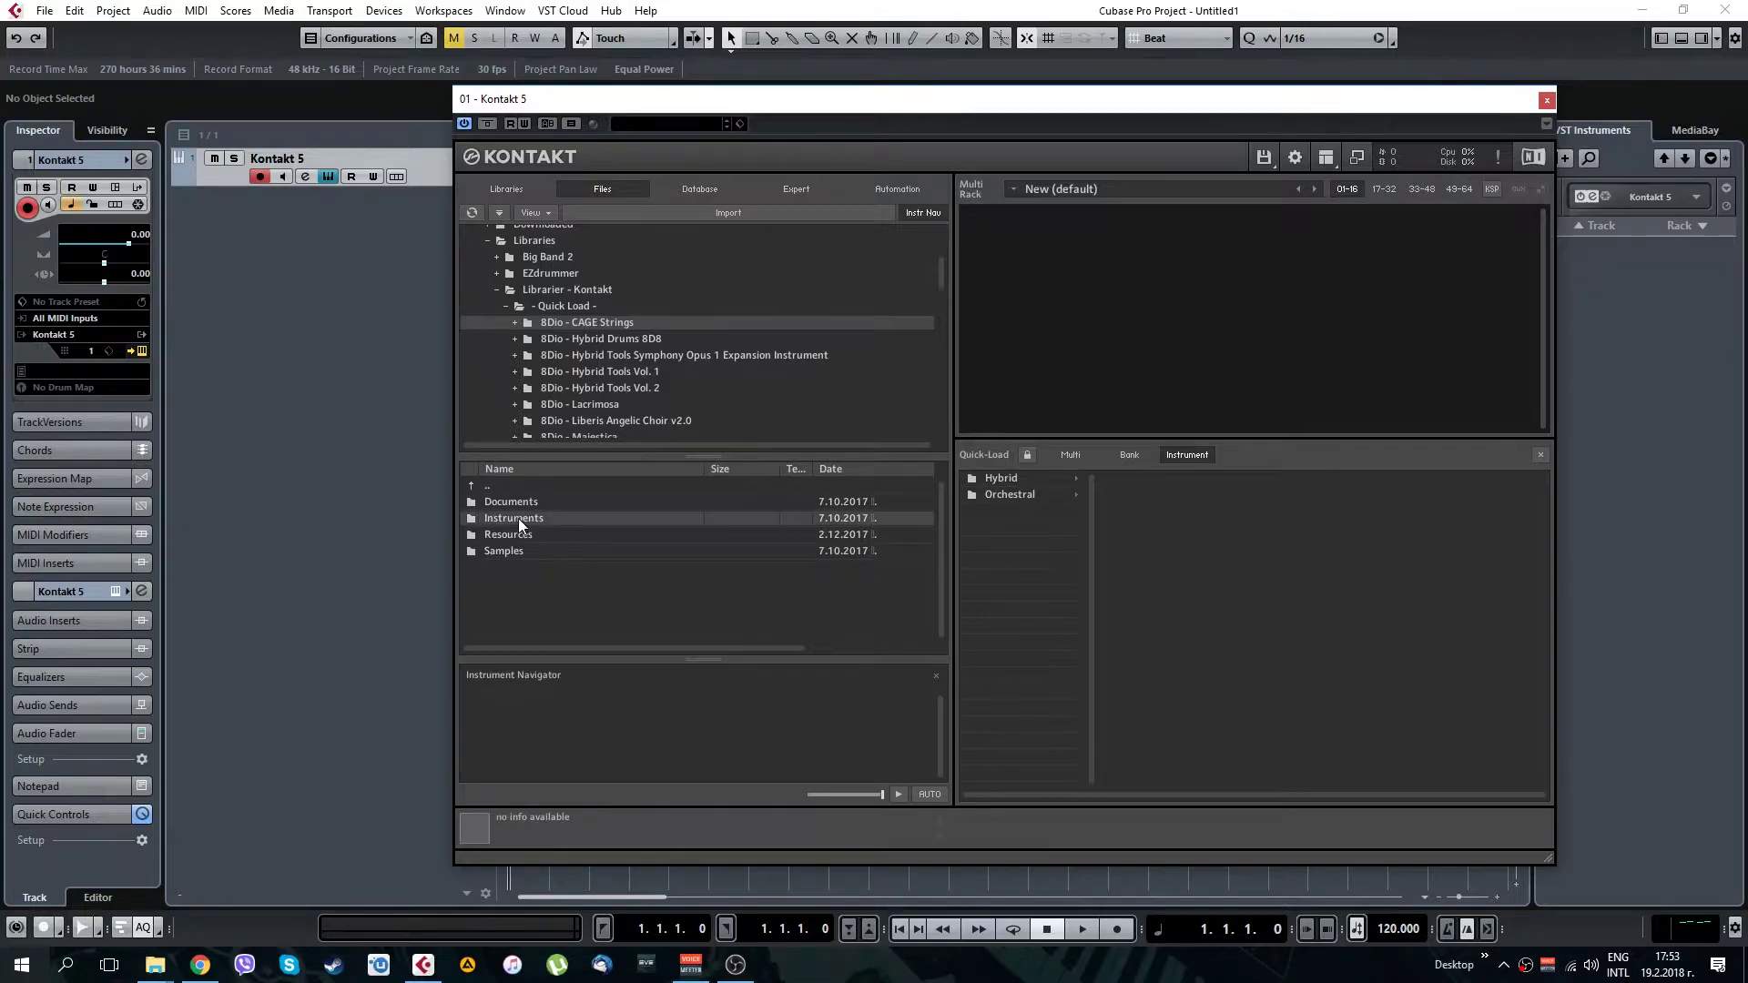
click(514, 322)
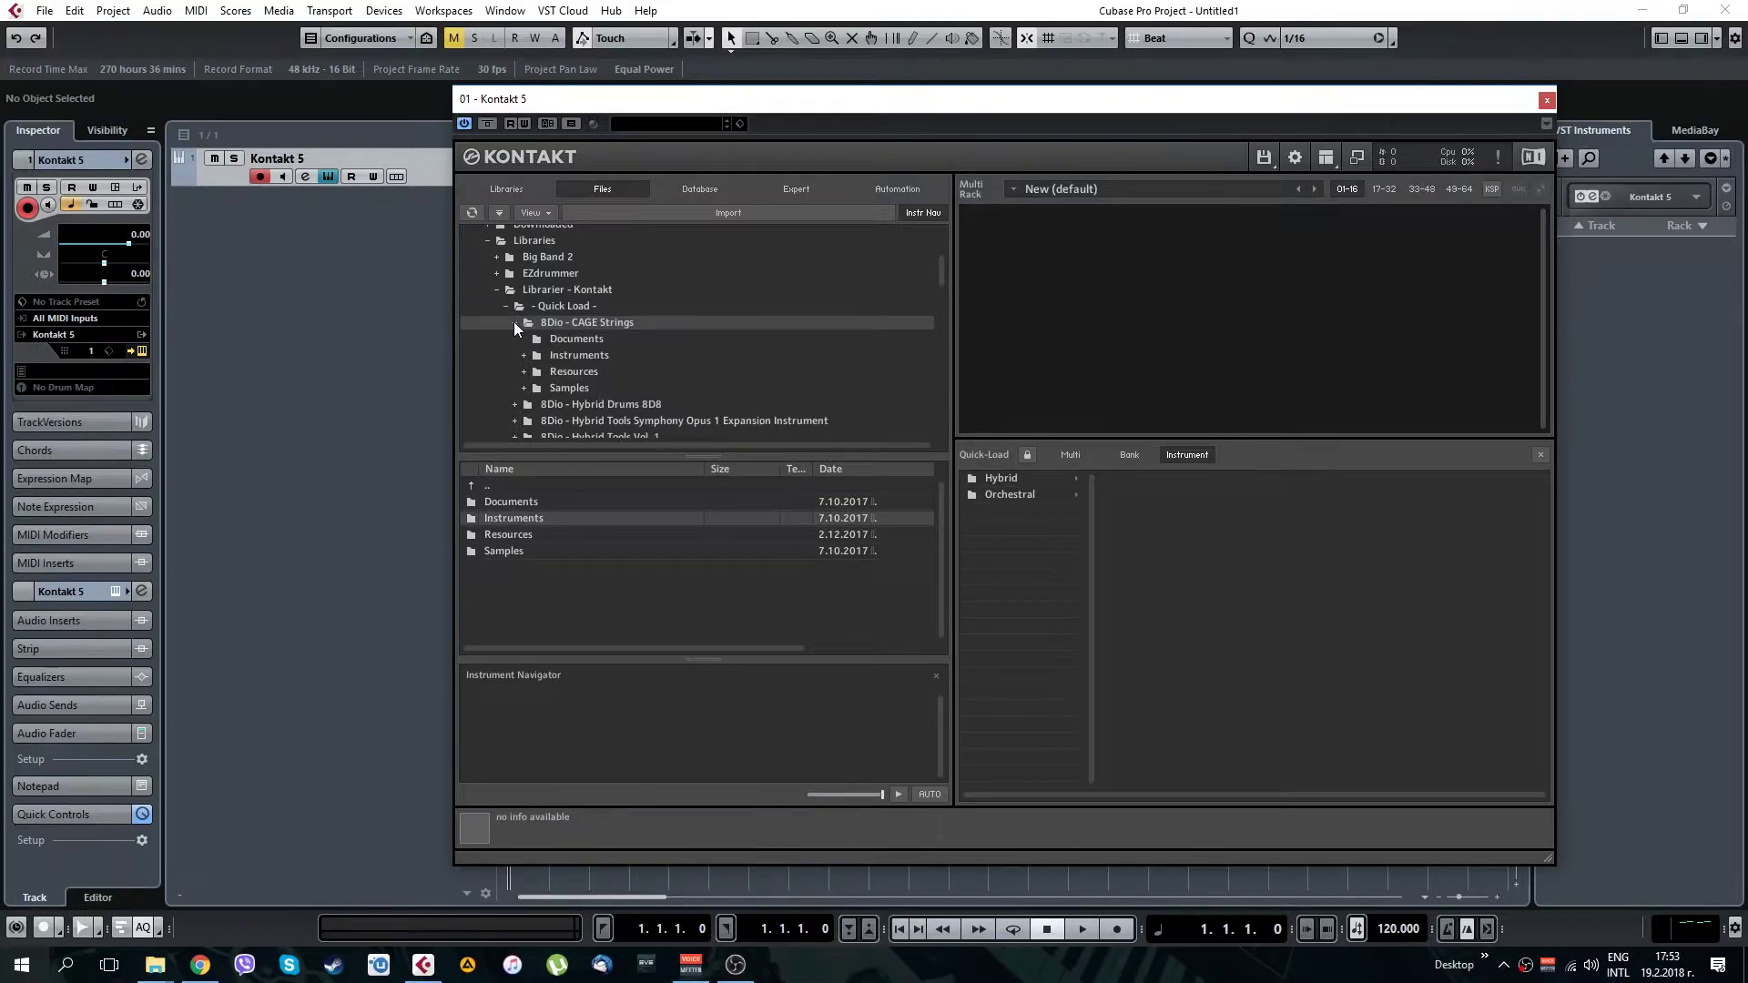
click(558, 356)
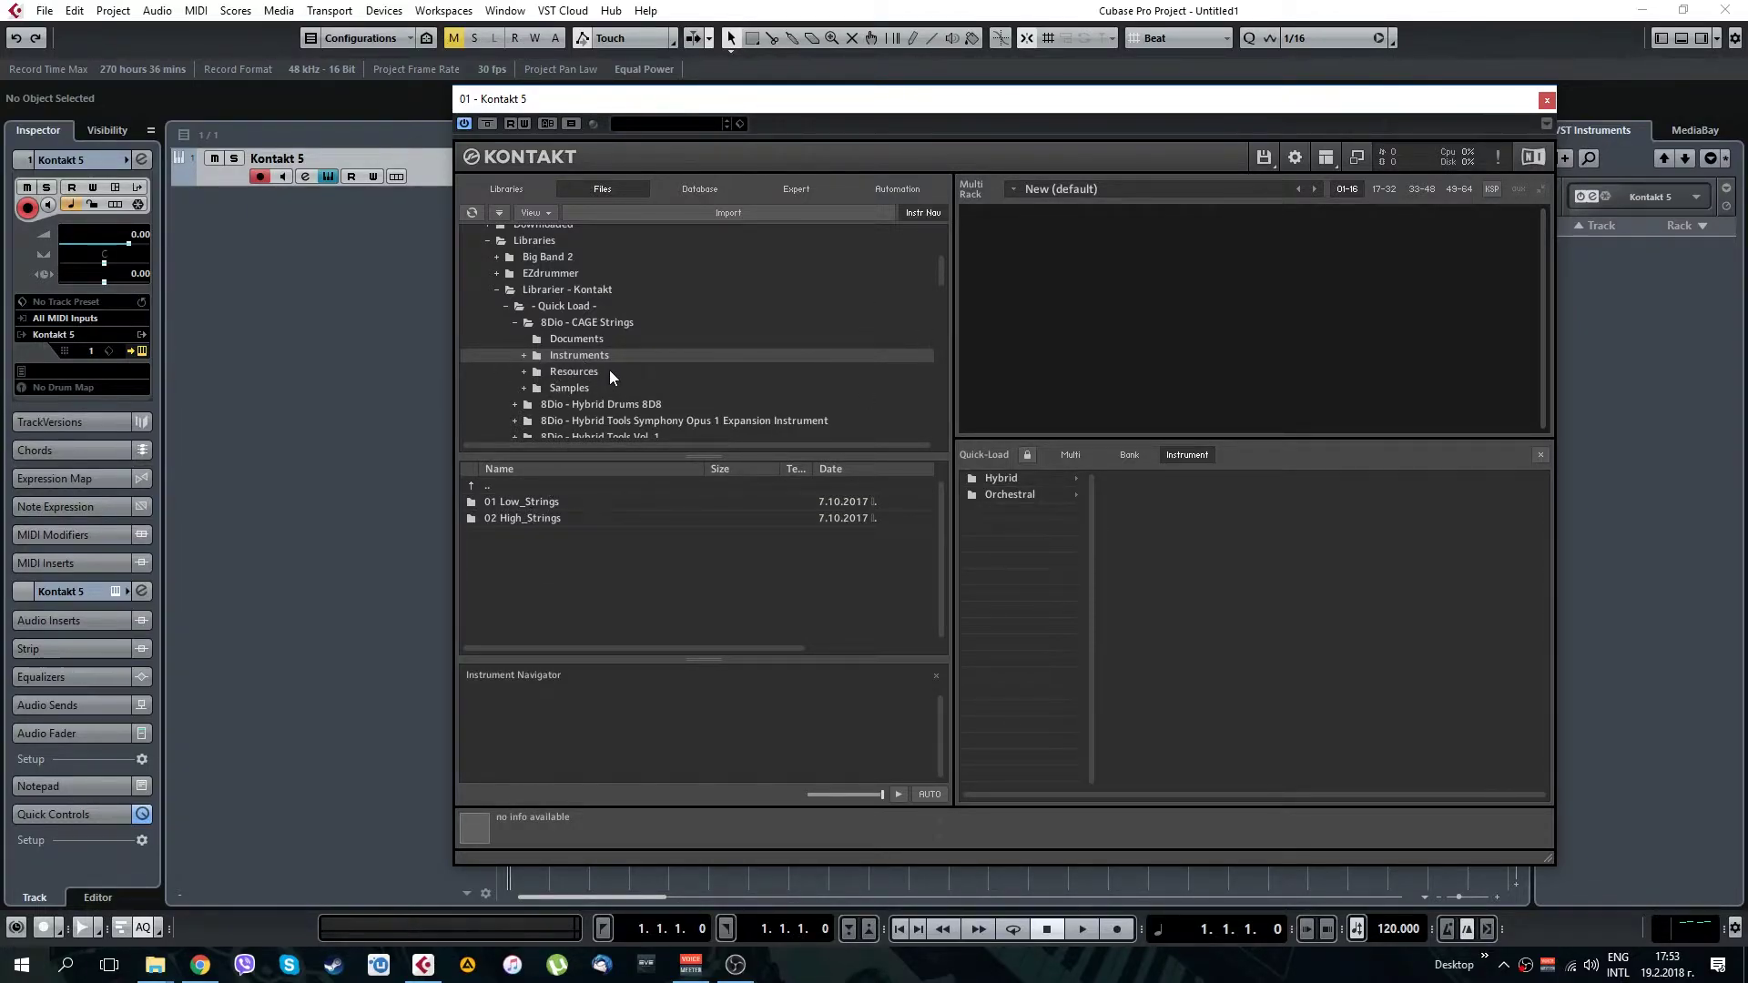
double_click(547, 354)
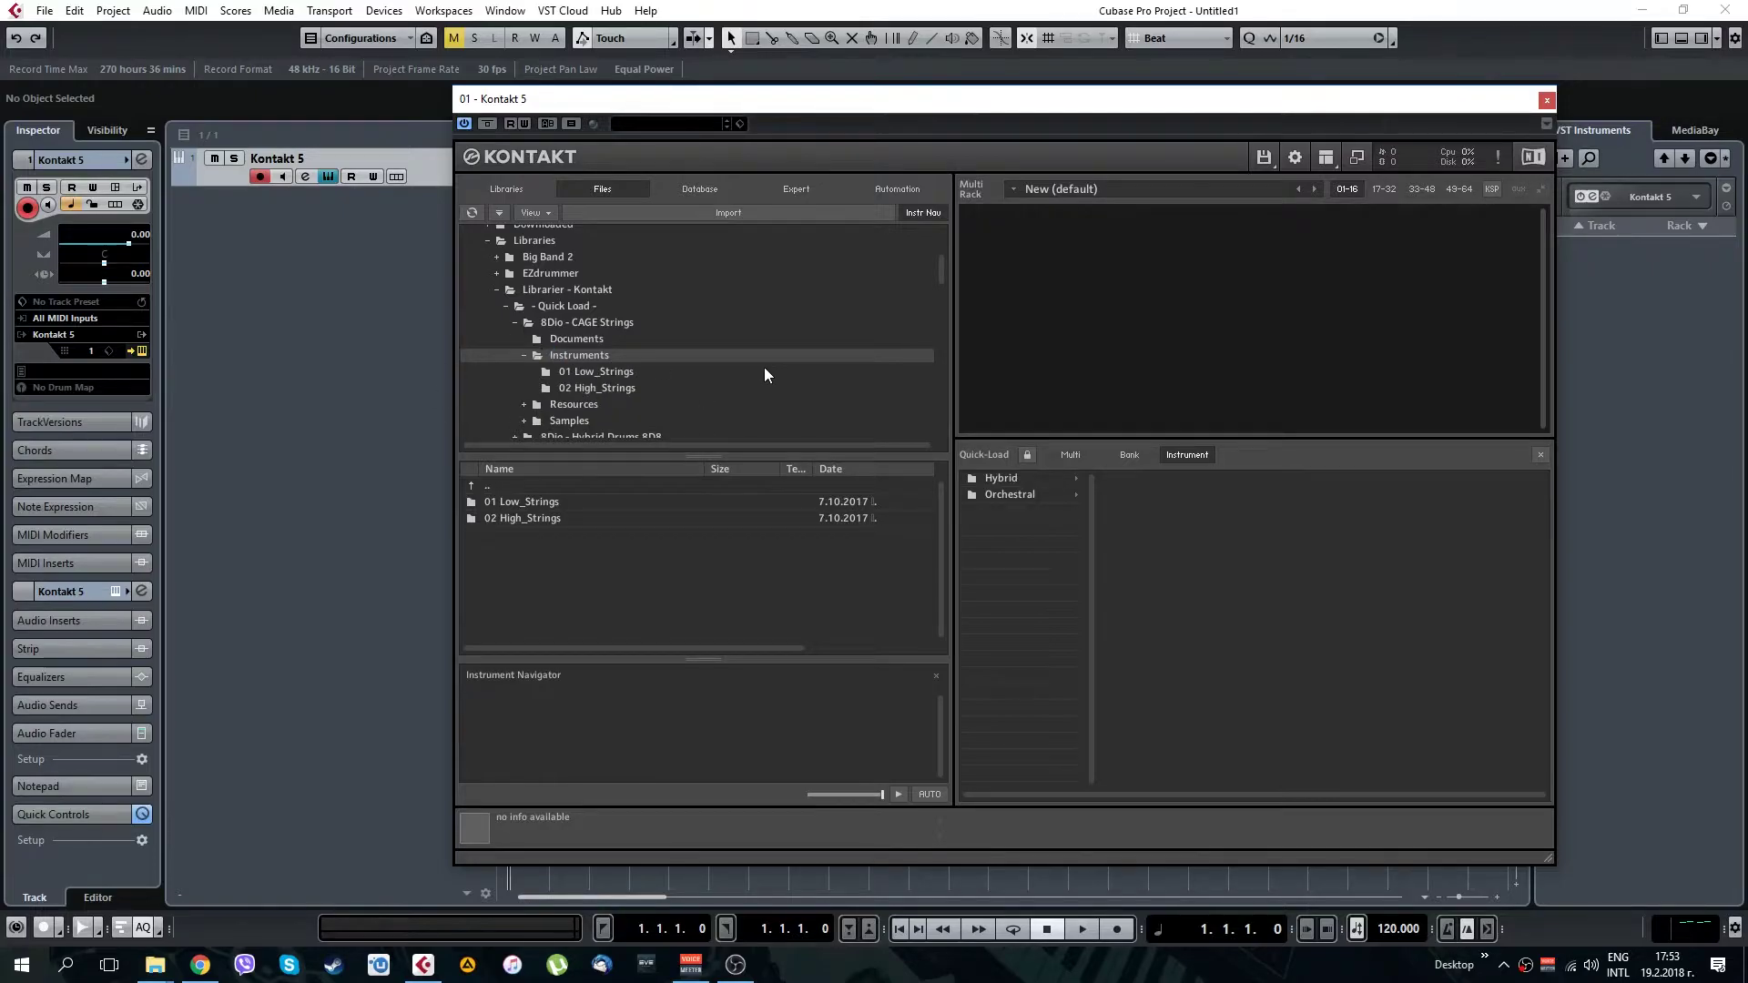
click(523, 356)
Add 01 Low_Strings to Quick-Load and load 01 CAGE_Low_Strings_HITS into the rack
drag(519, 504, 1029, 524)
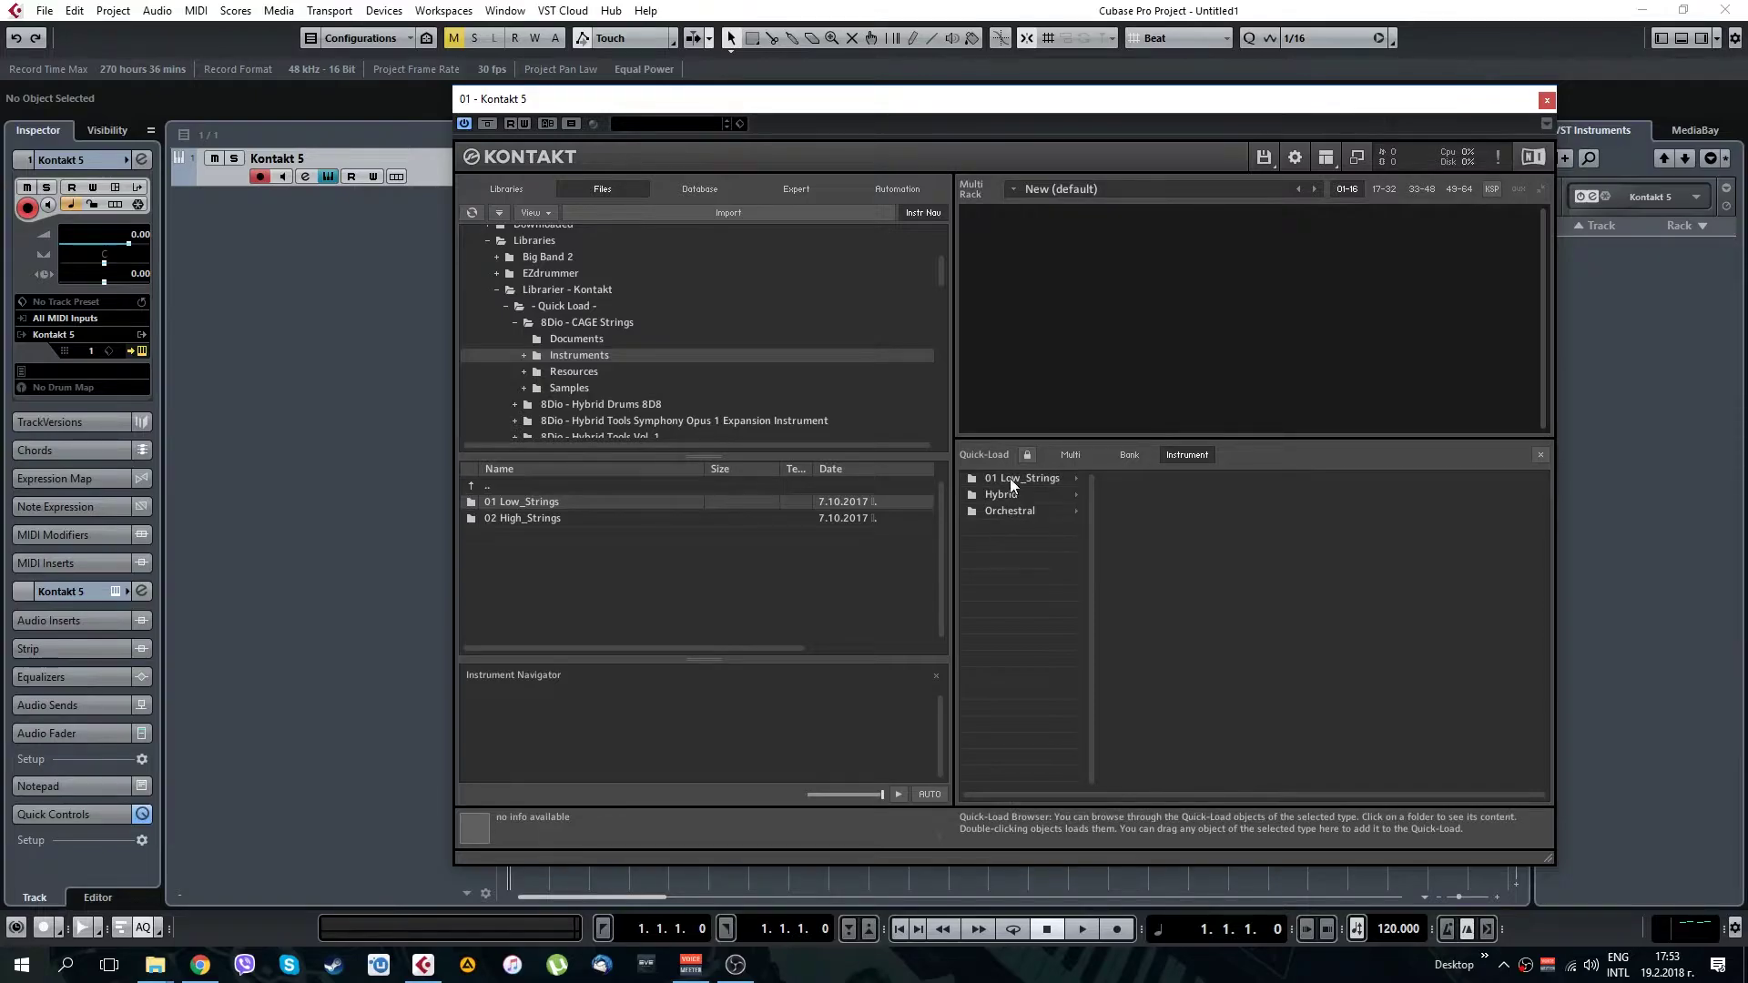
click(1020, 477)
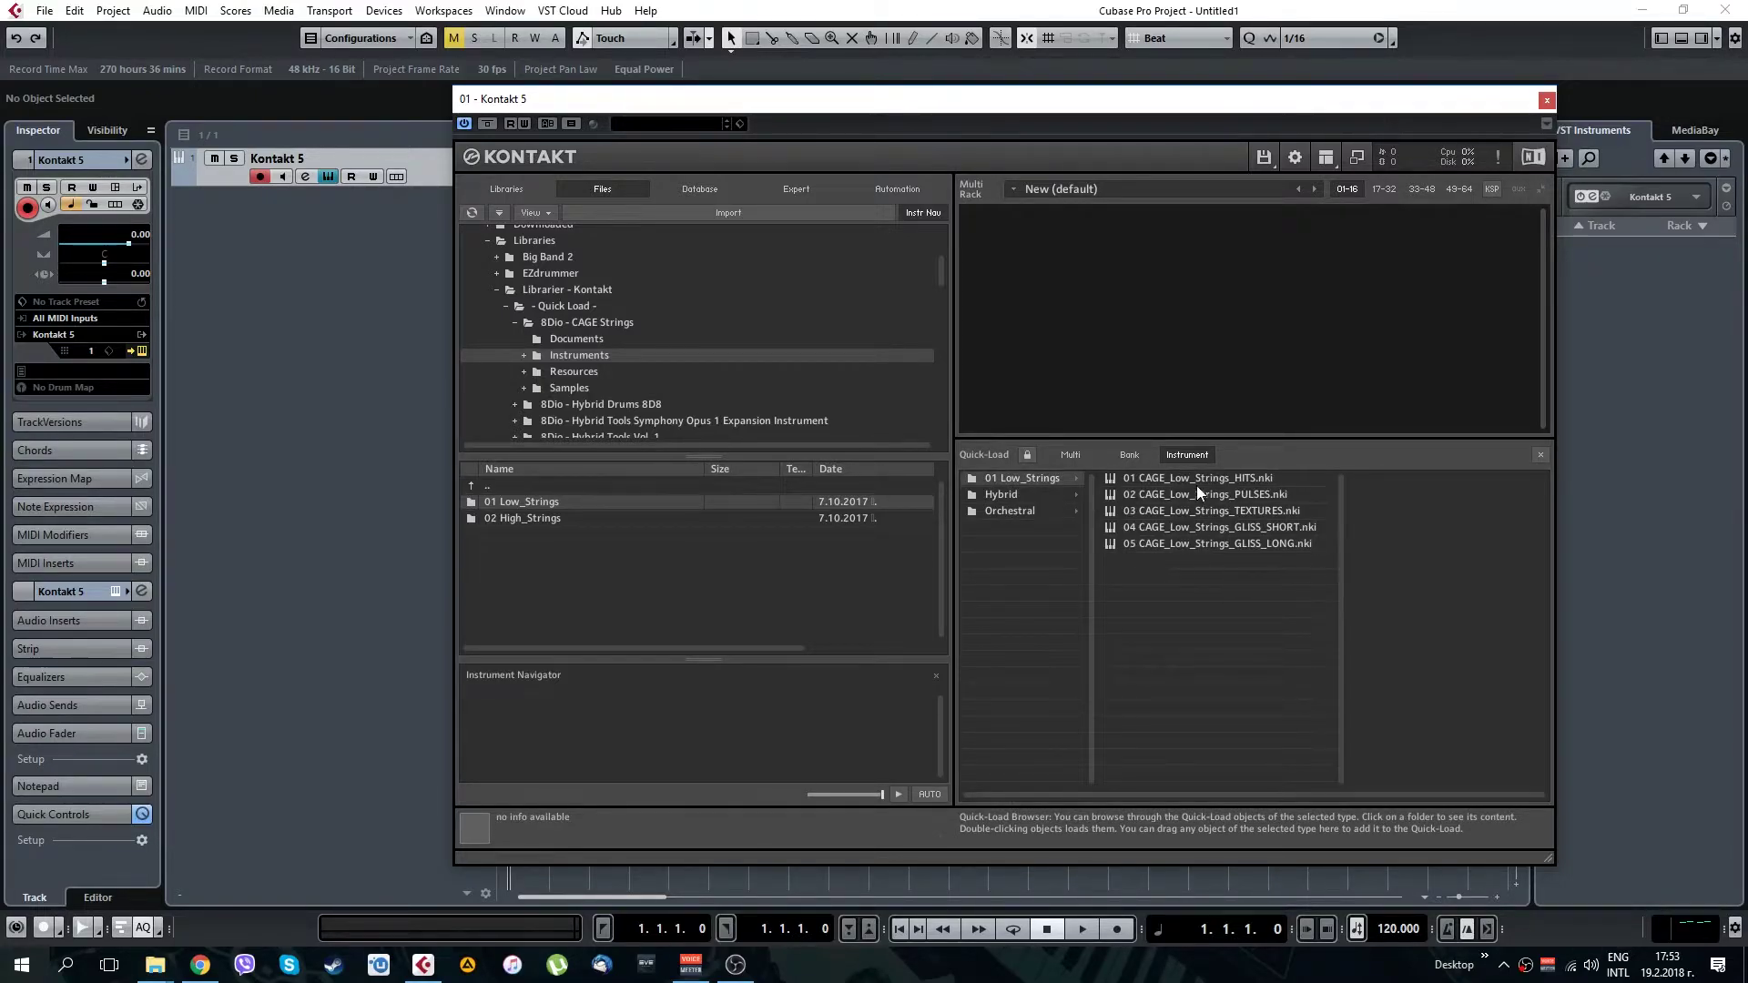
drag(1183, 479, 1198, 334)
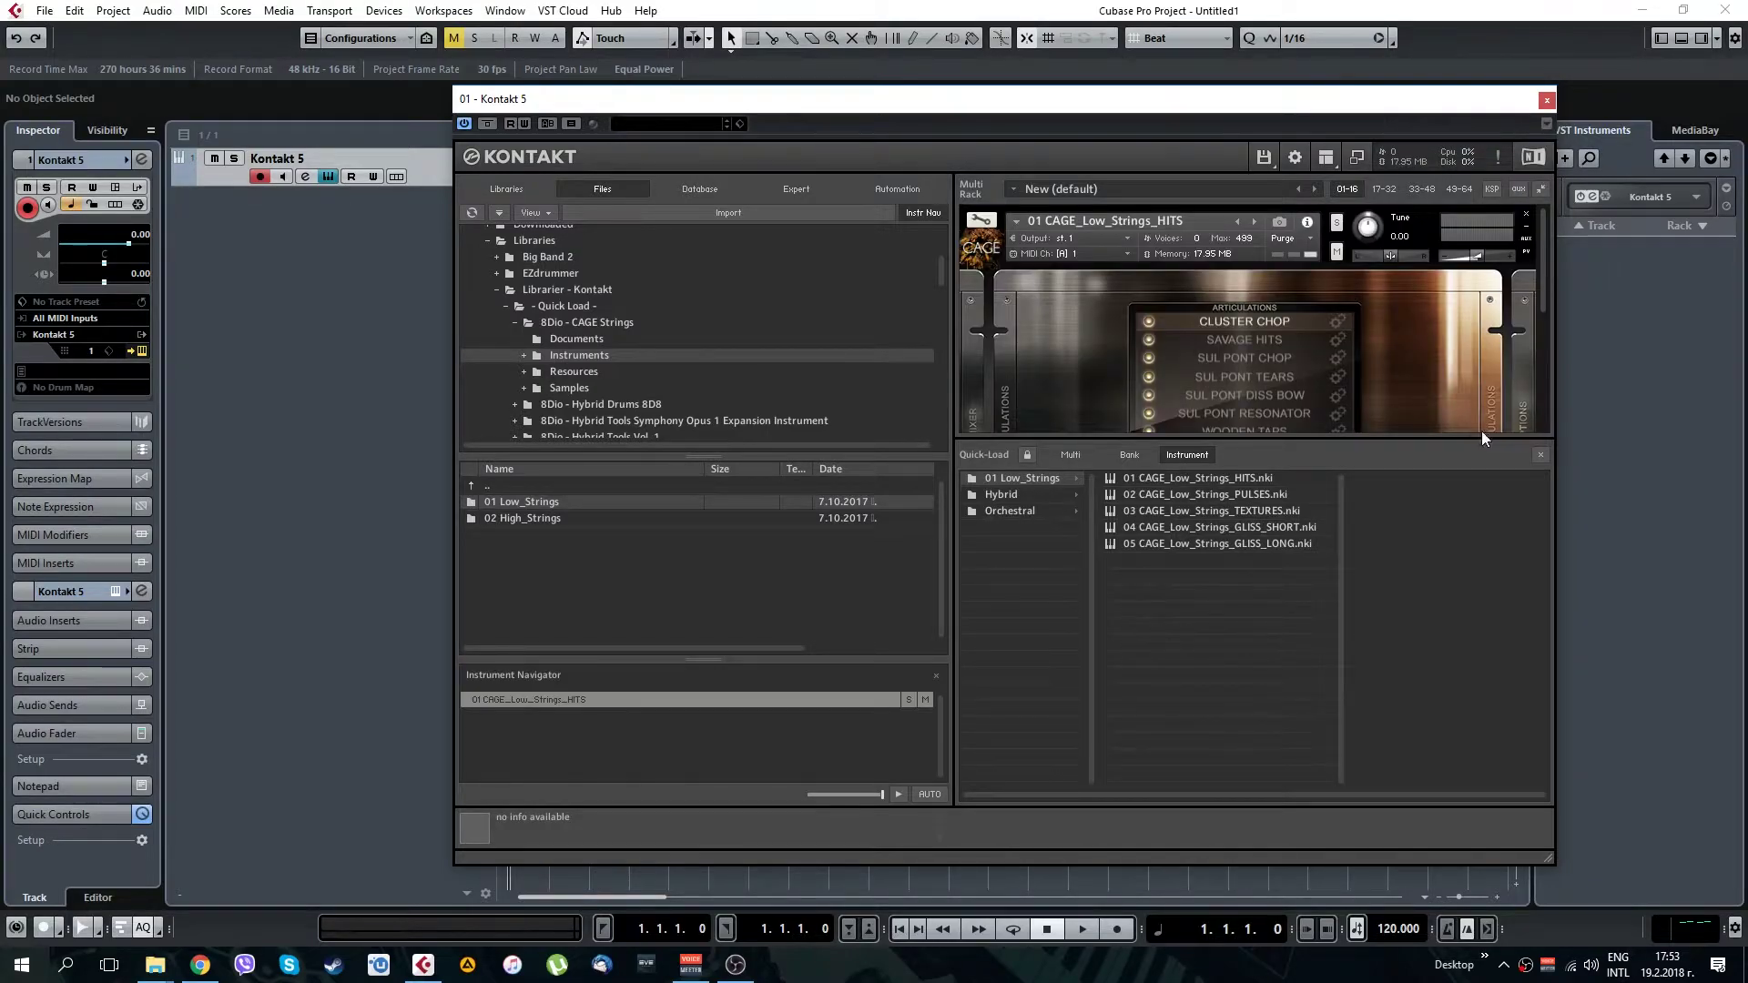
Close Quick-Load, collapse the CAGE Strings tree, and switch to the Libraries - Kontakt Explorer window
click(1542, 455)
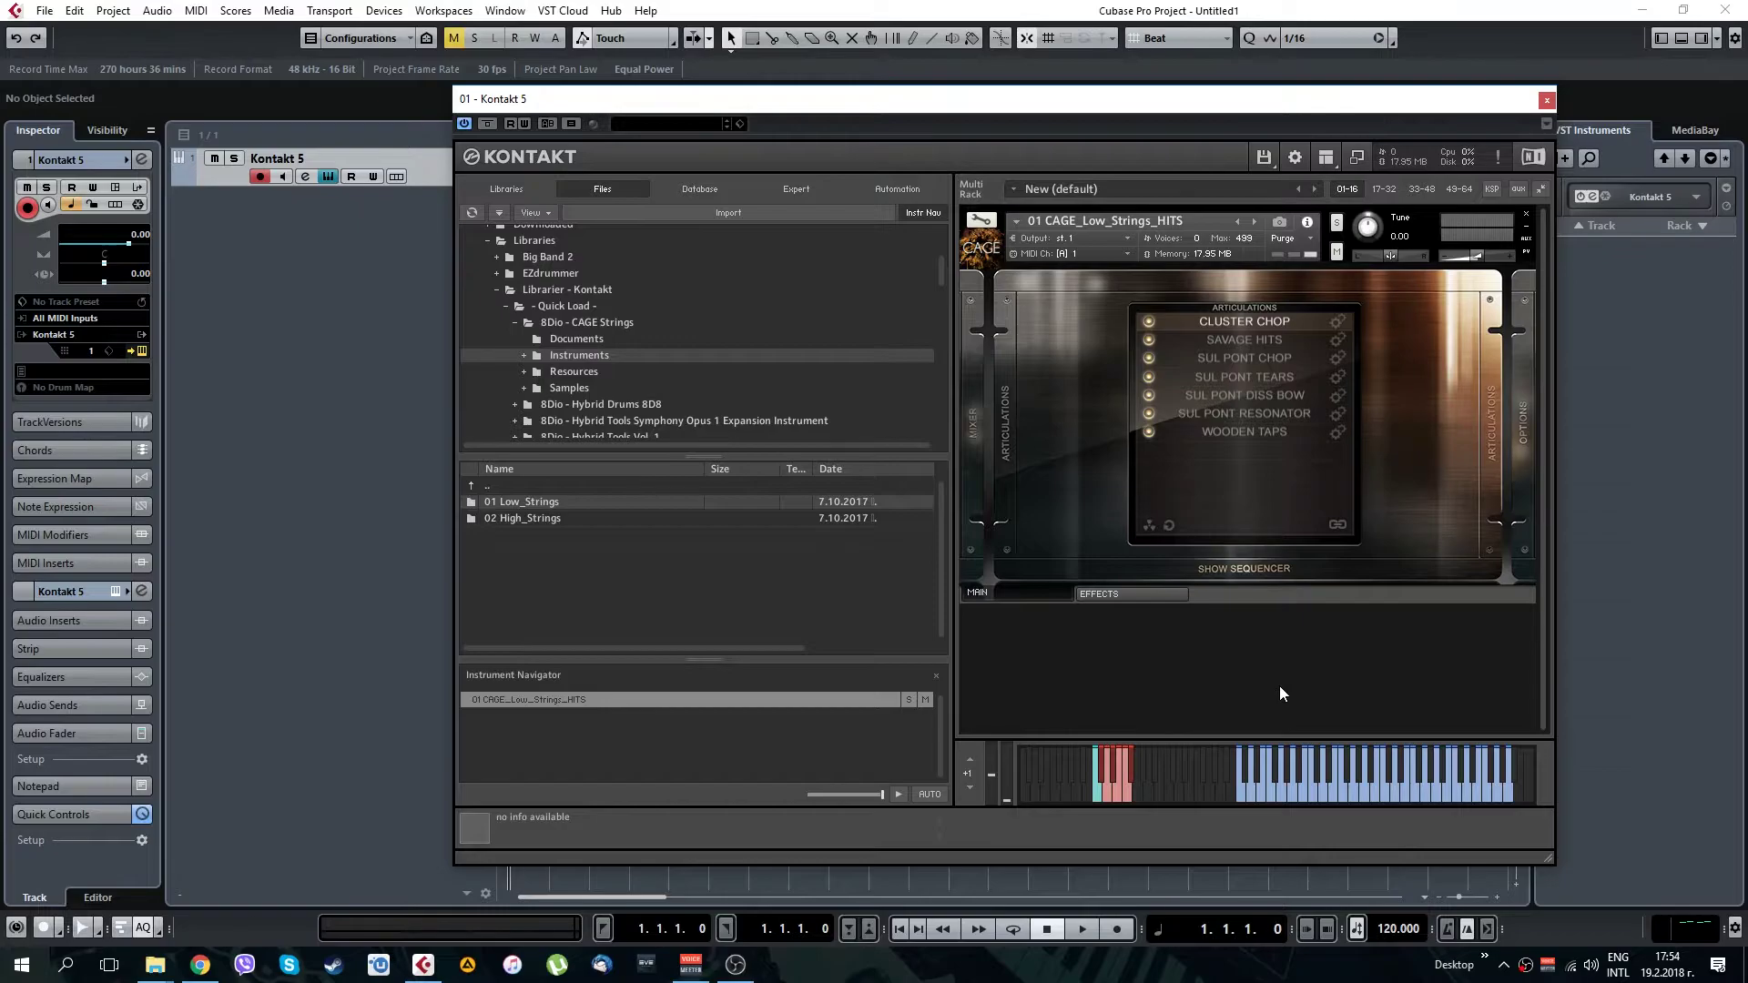
click(516, 323)
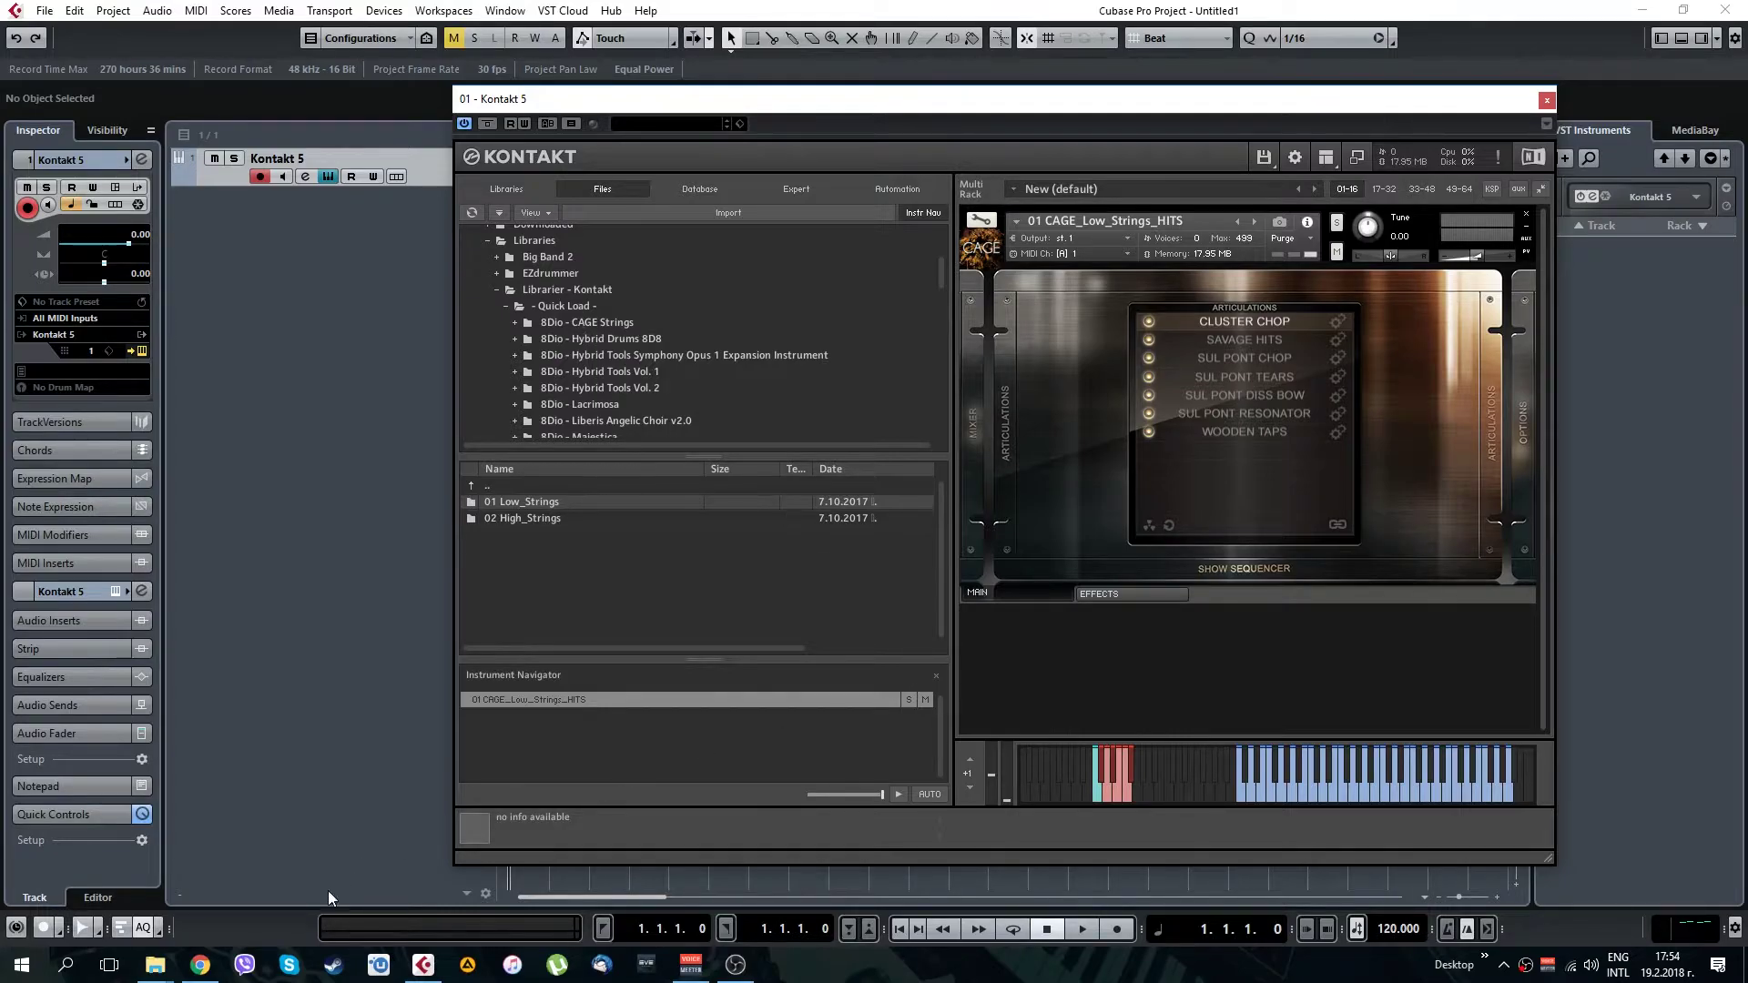
click(155, 964)
Clear the Read-only attribute on 8Dio - CAGE Strings and all its contents, then return to Cubase
click(252, 872)
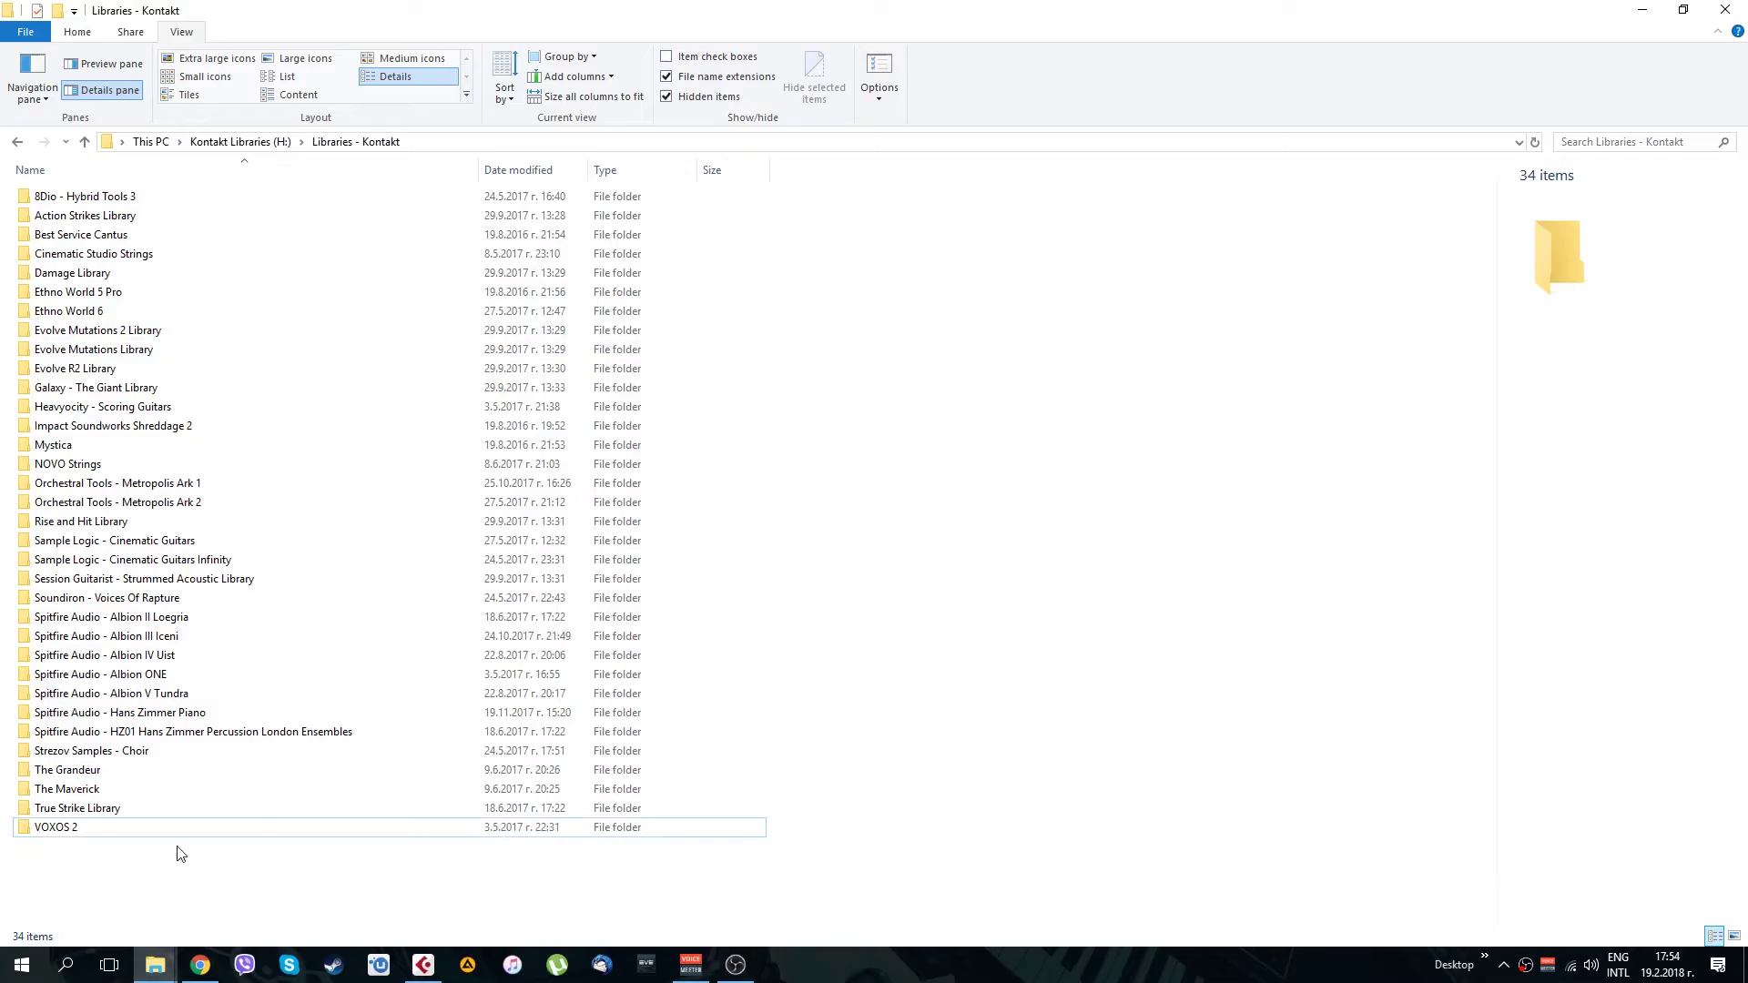
click(155, 963)
click(82, 874)
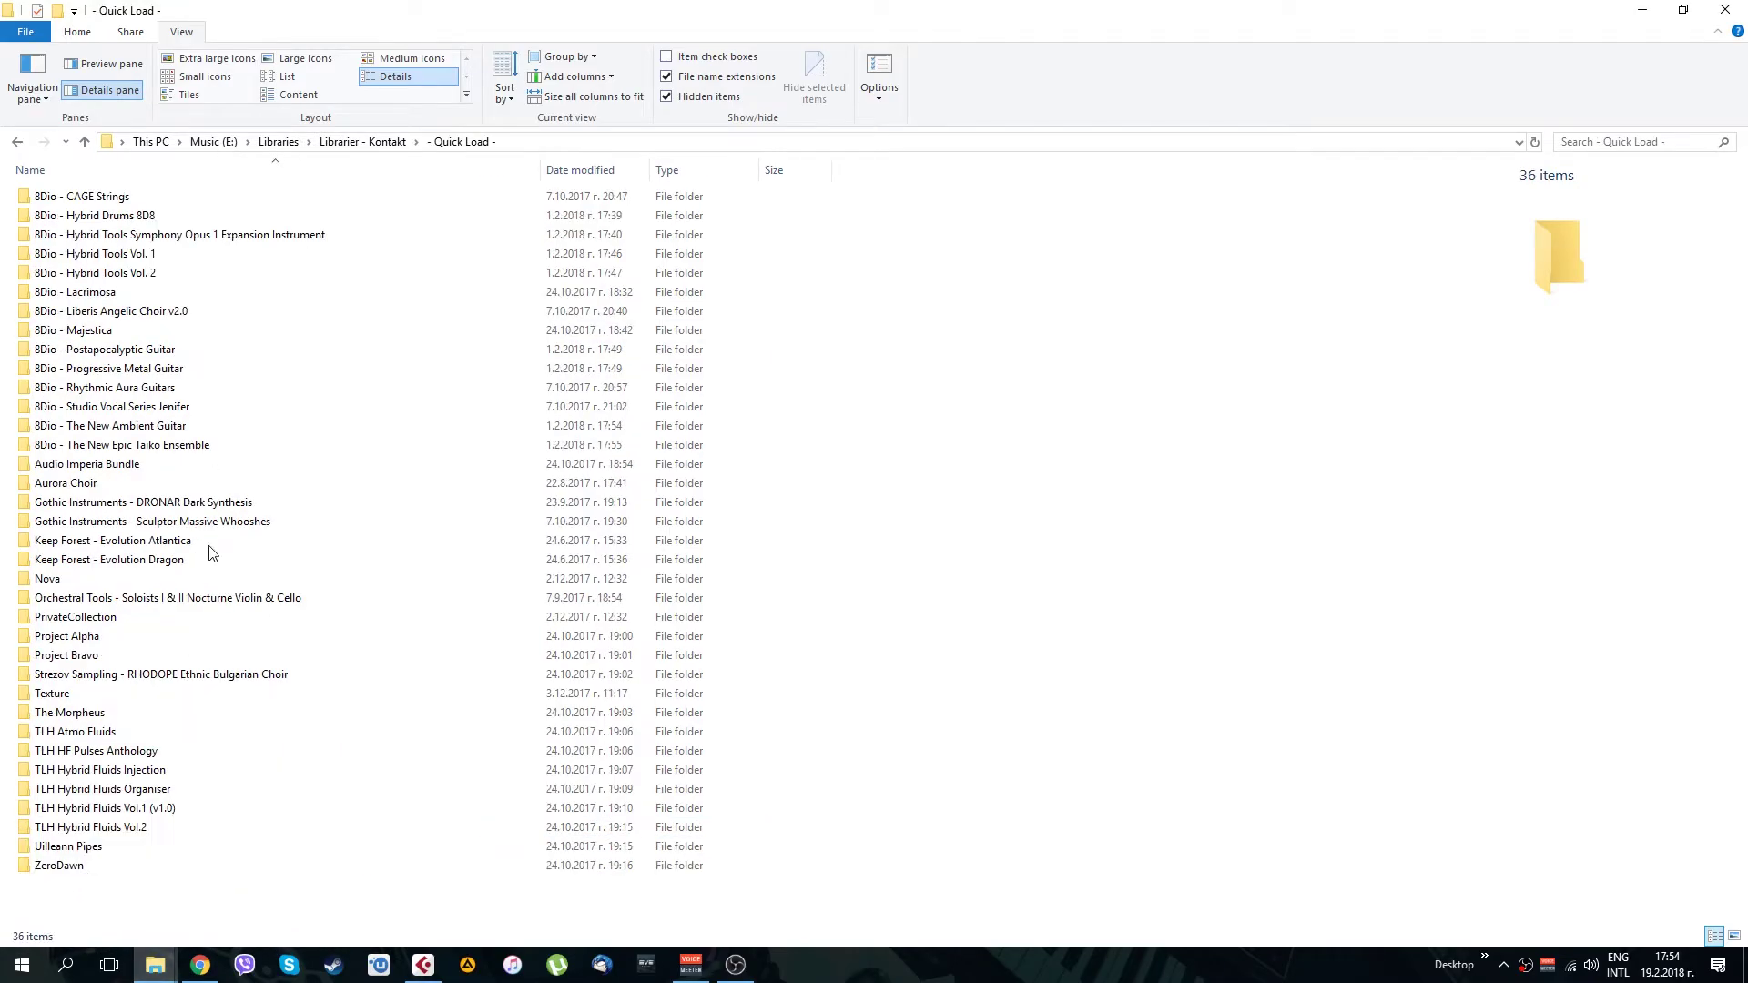
right_click(143, 203)
click(202, 703)
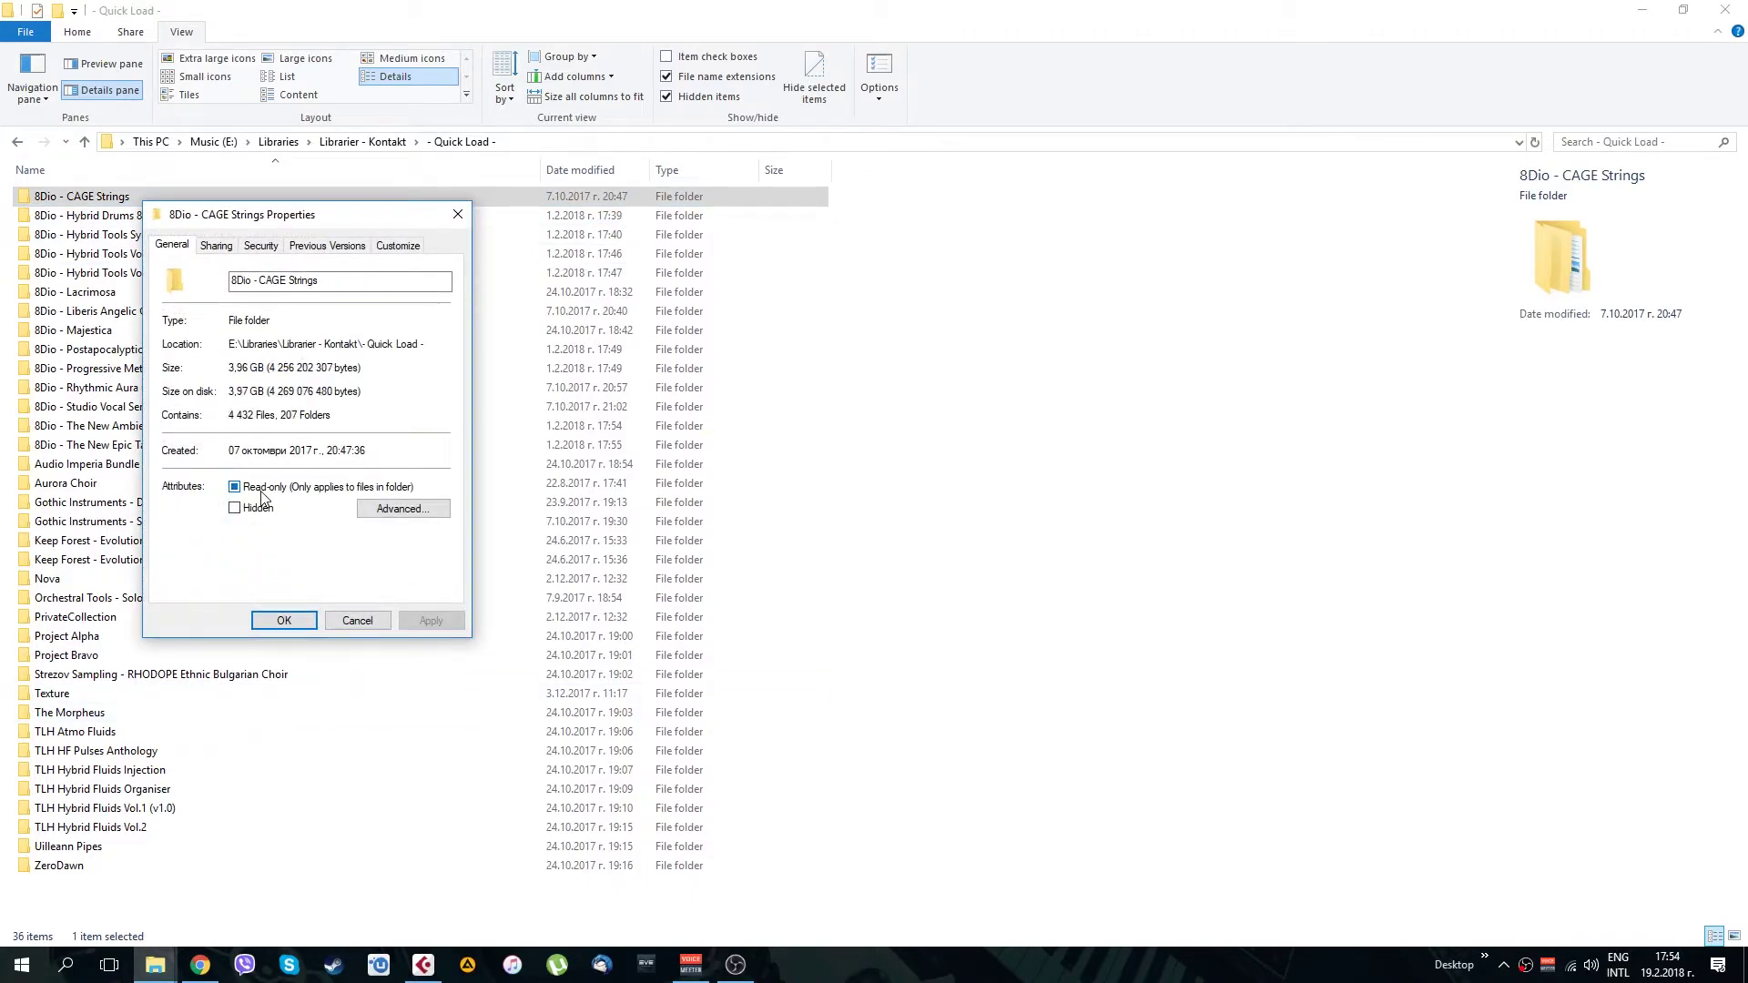
click(260, 492)
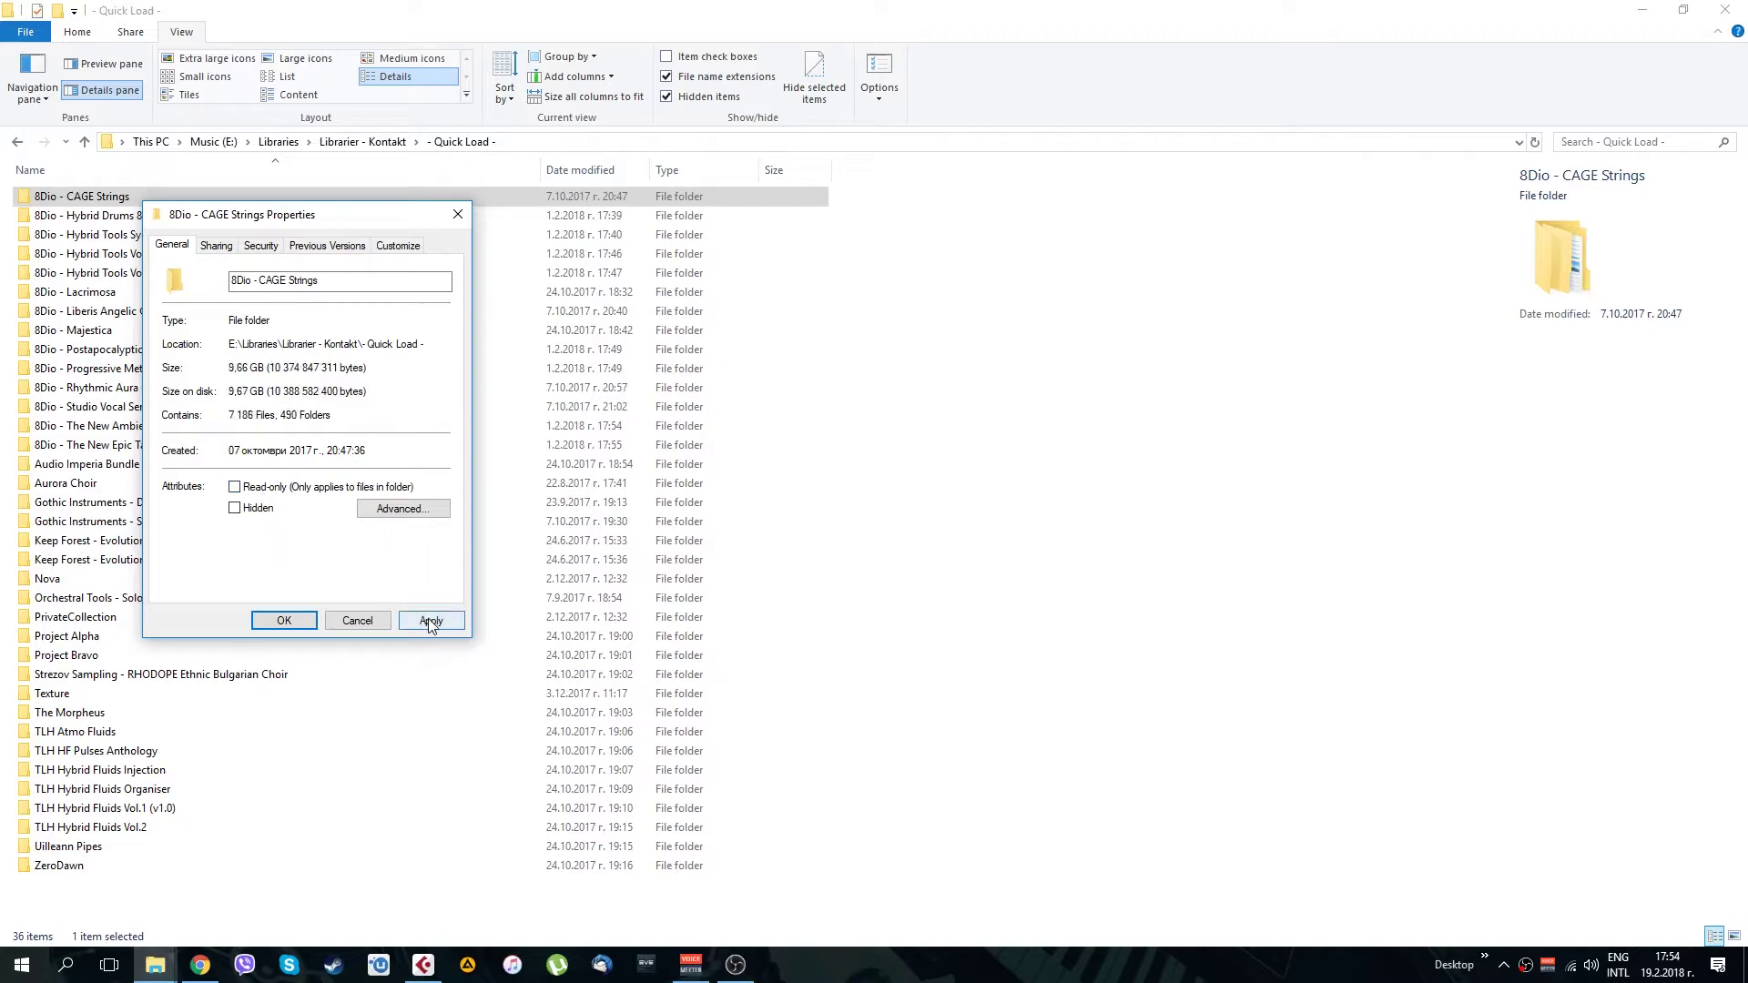
click(430, 620)
click(403, 443)
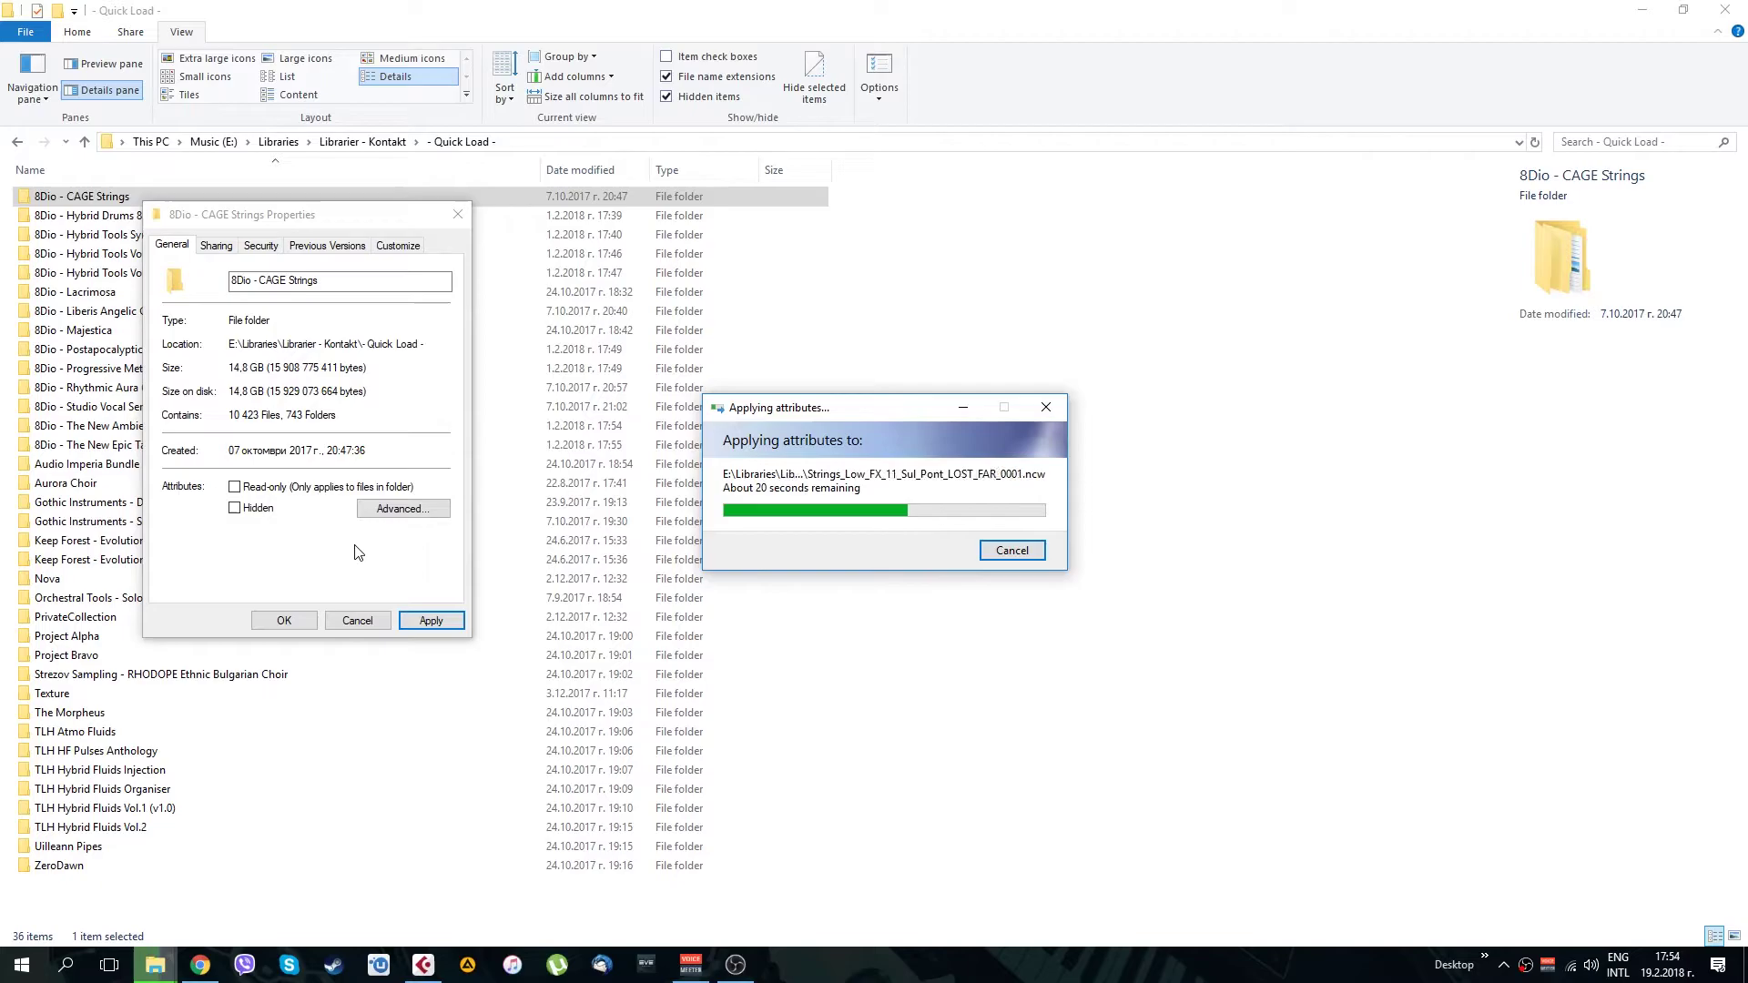
click(286, 619)
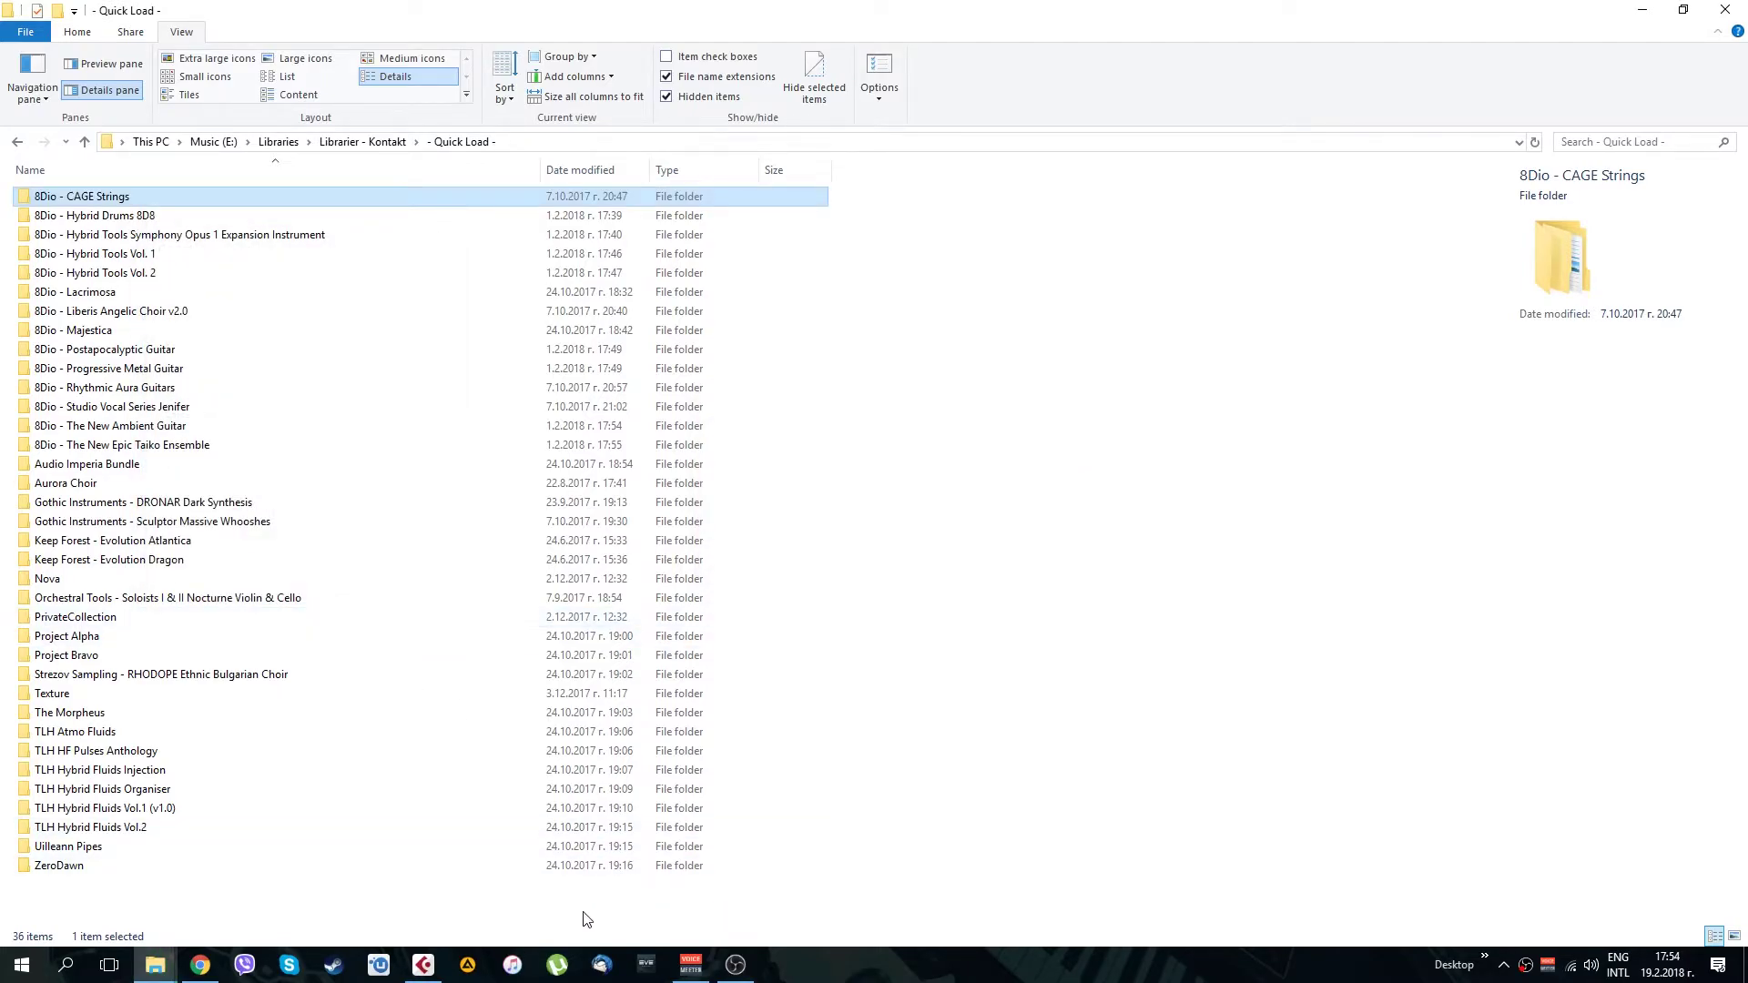
click(423, 965)
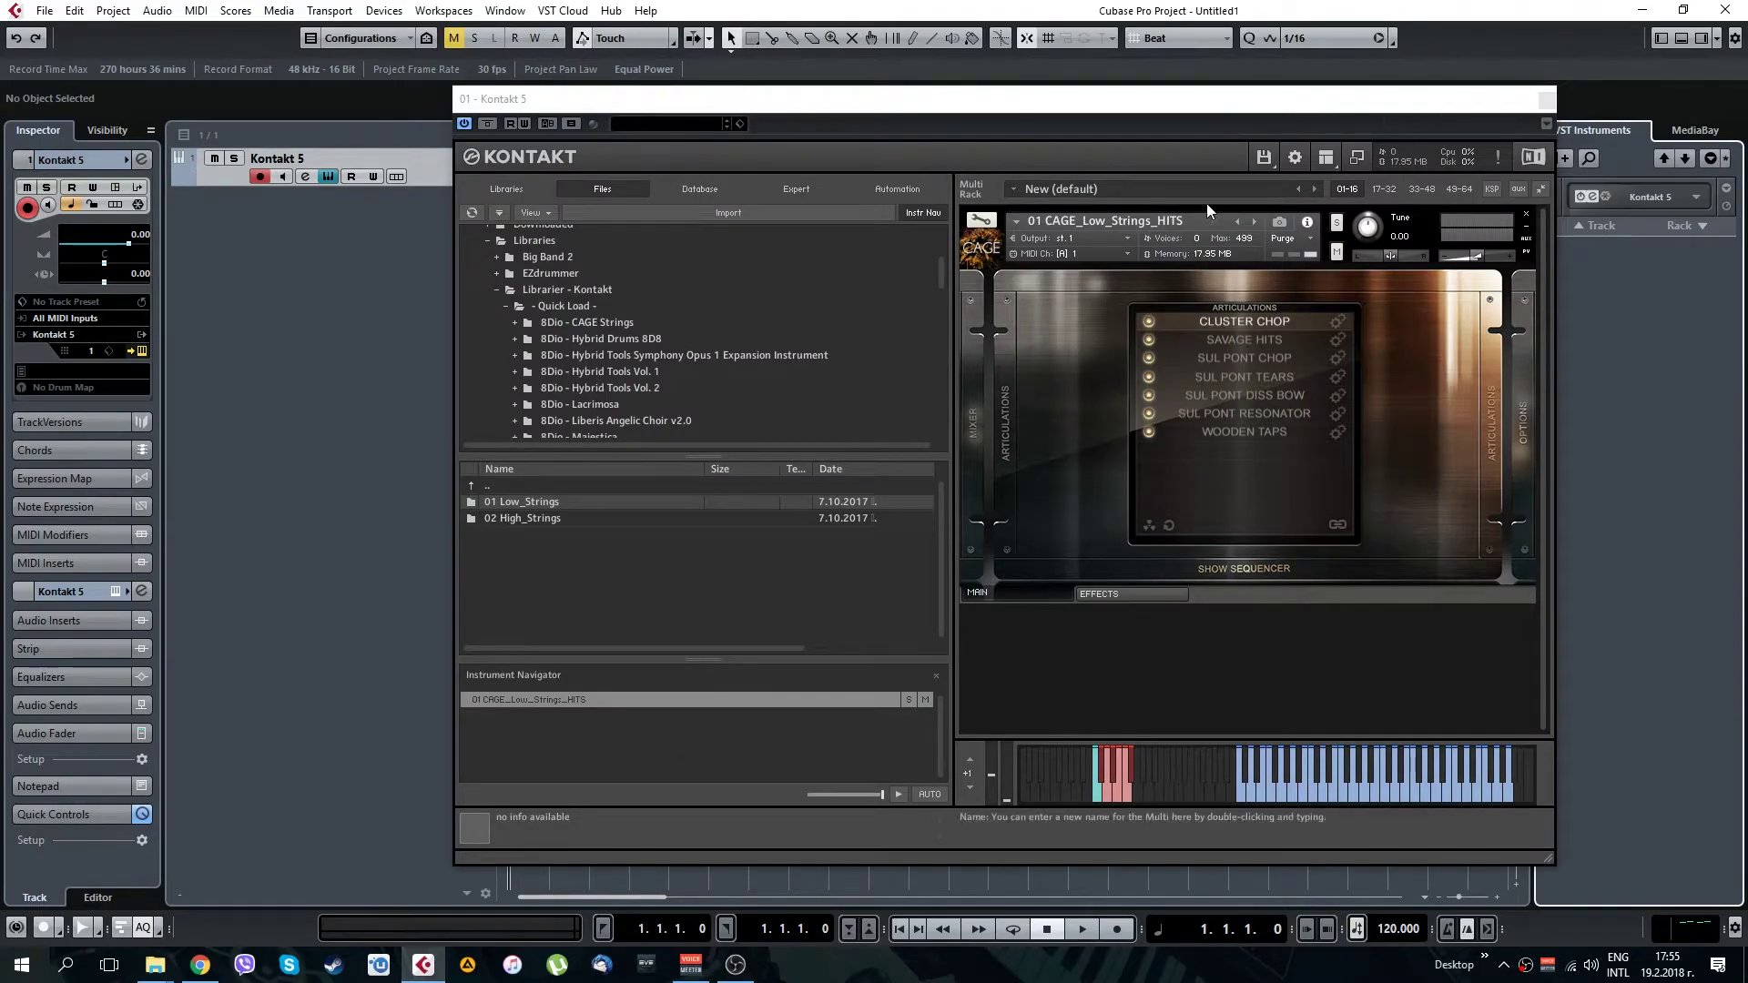
Remove the CAGE instrument from the rack and start Kontakt's Batch re-save, accepting the prompt
click(1322, 162)
click(1263, 157)
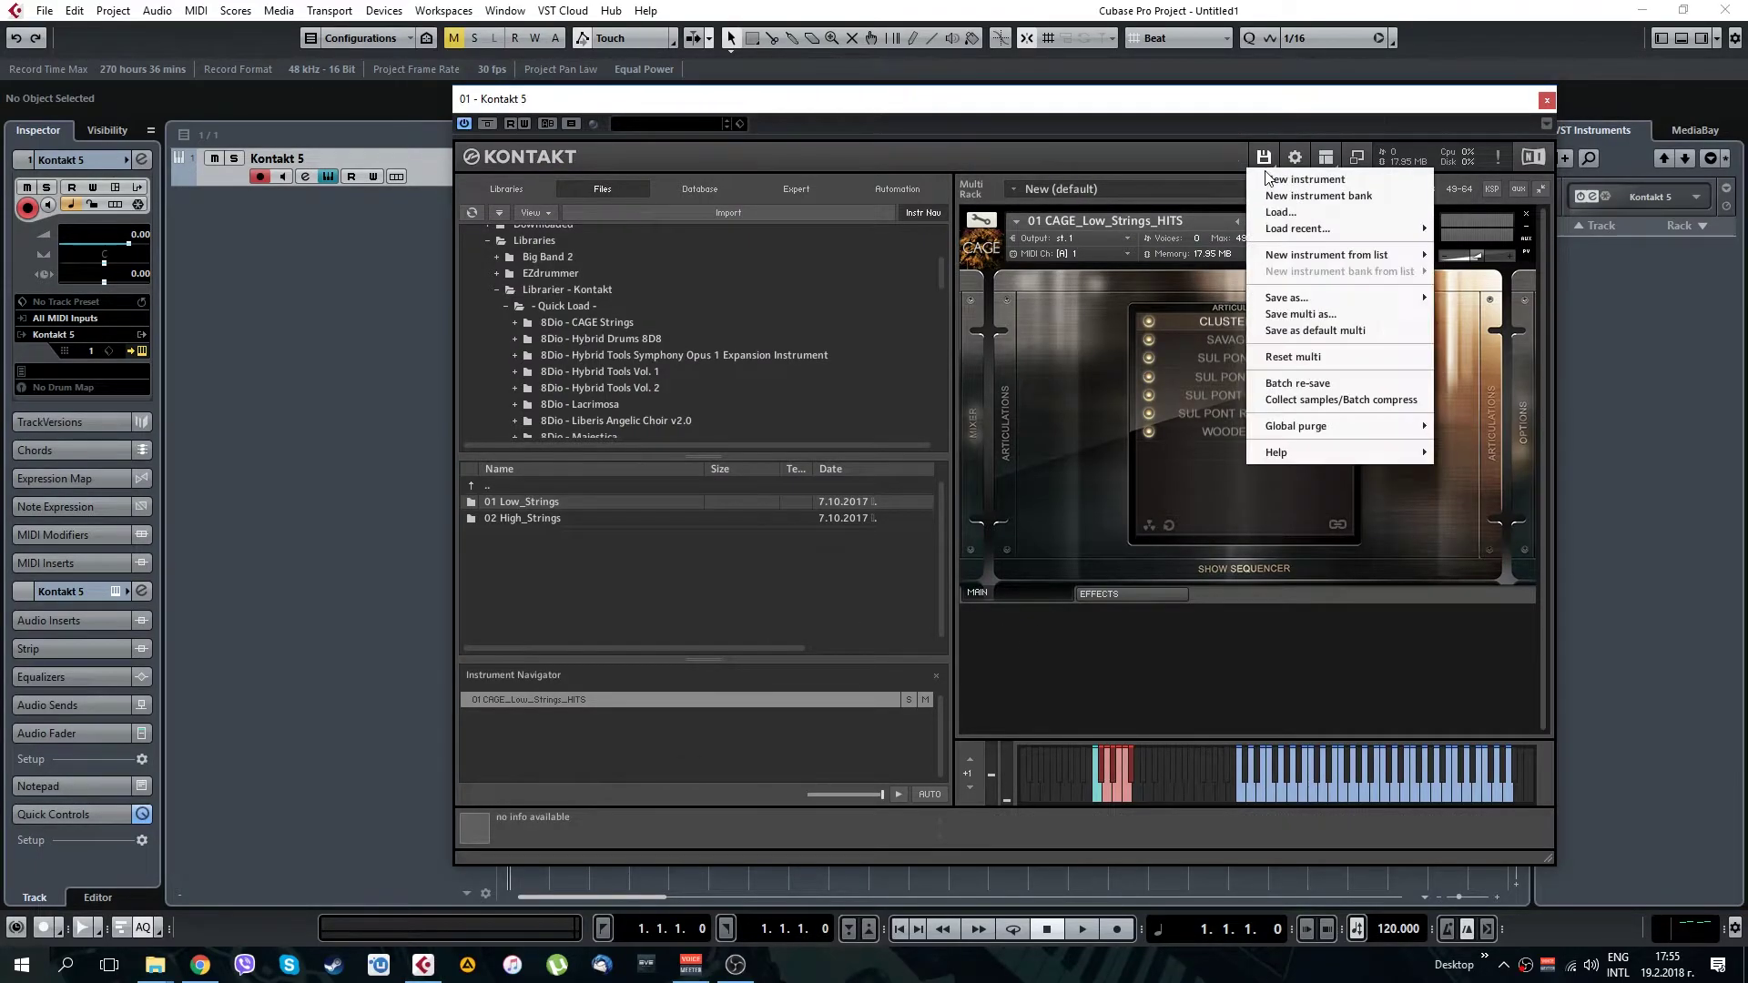
click(1276, 383)
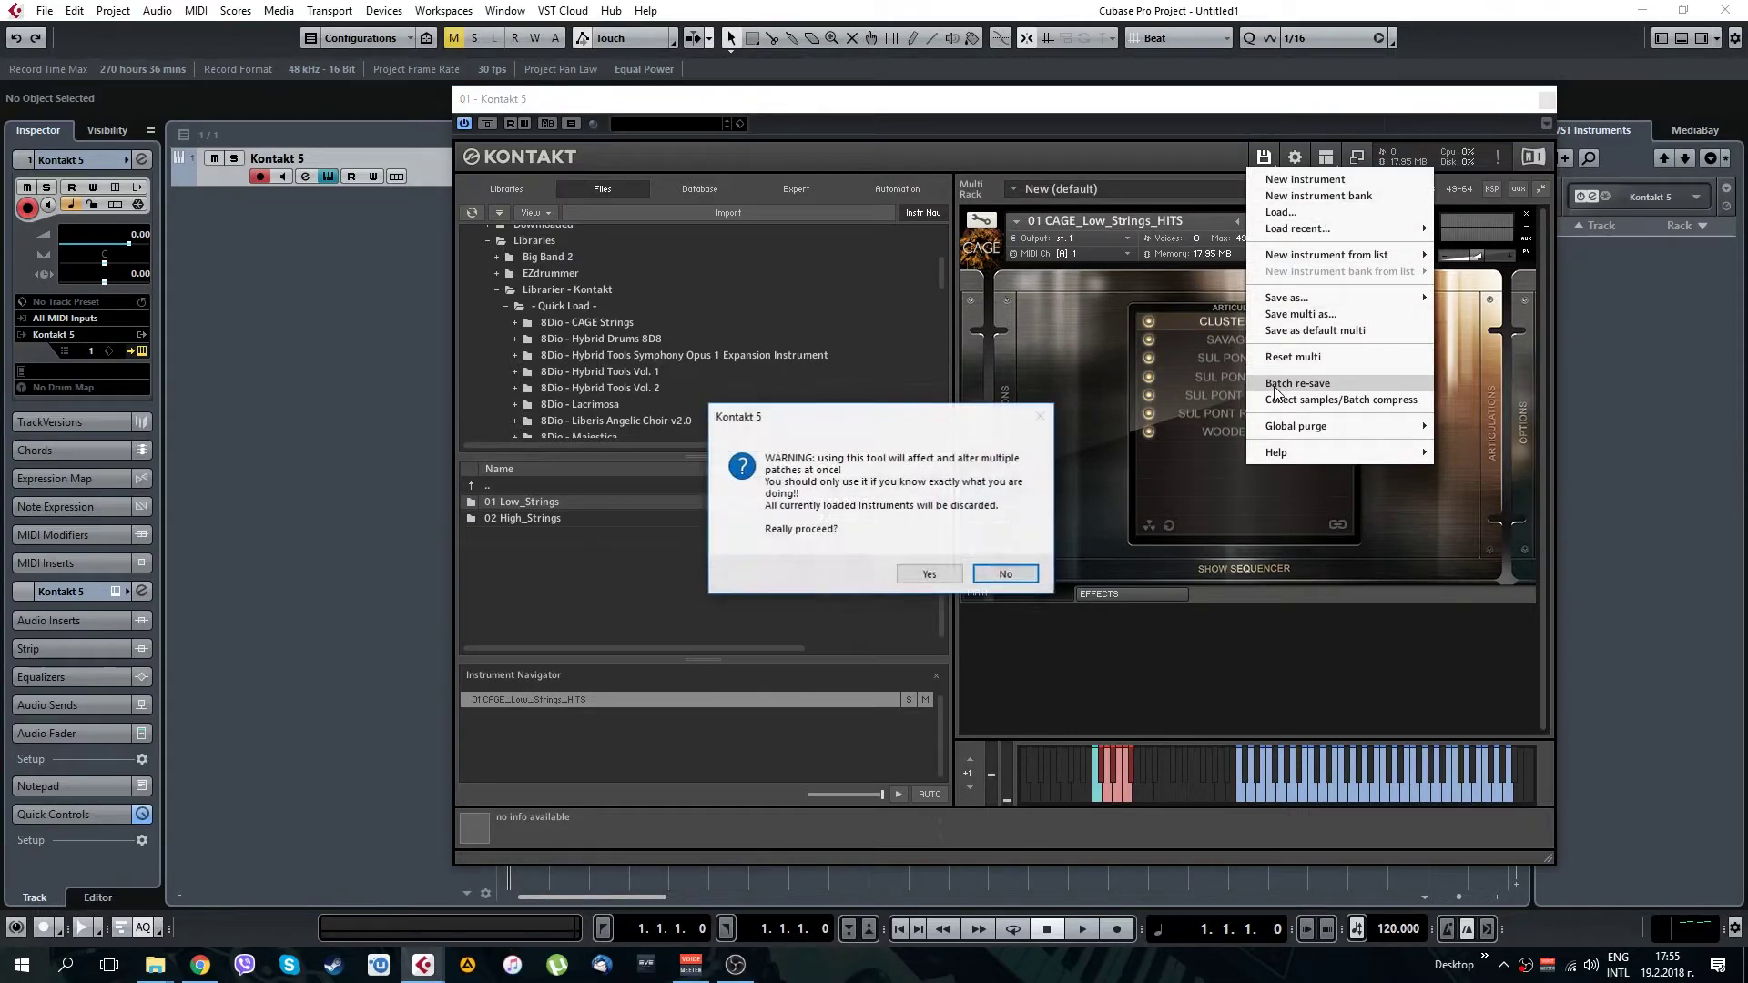
click(1007, 574)
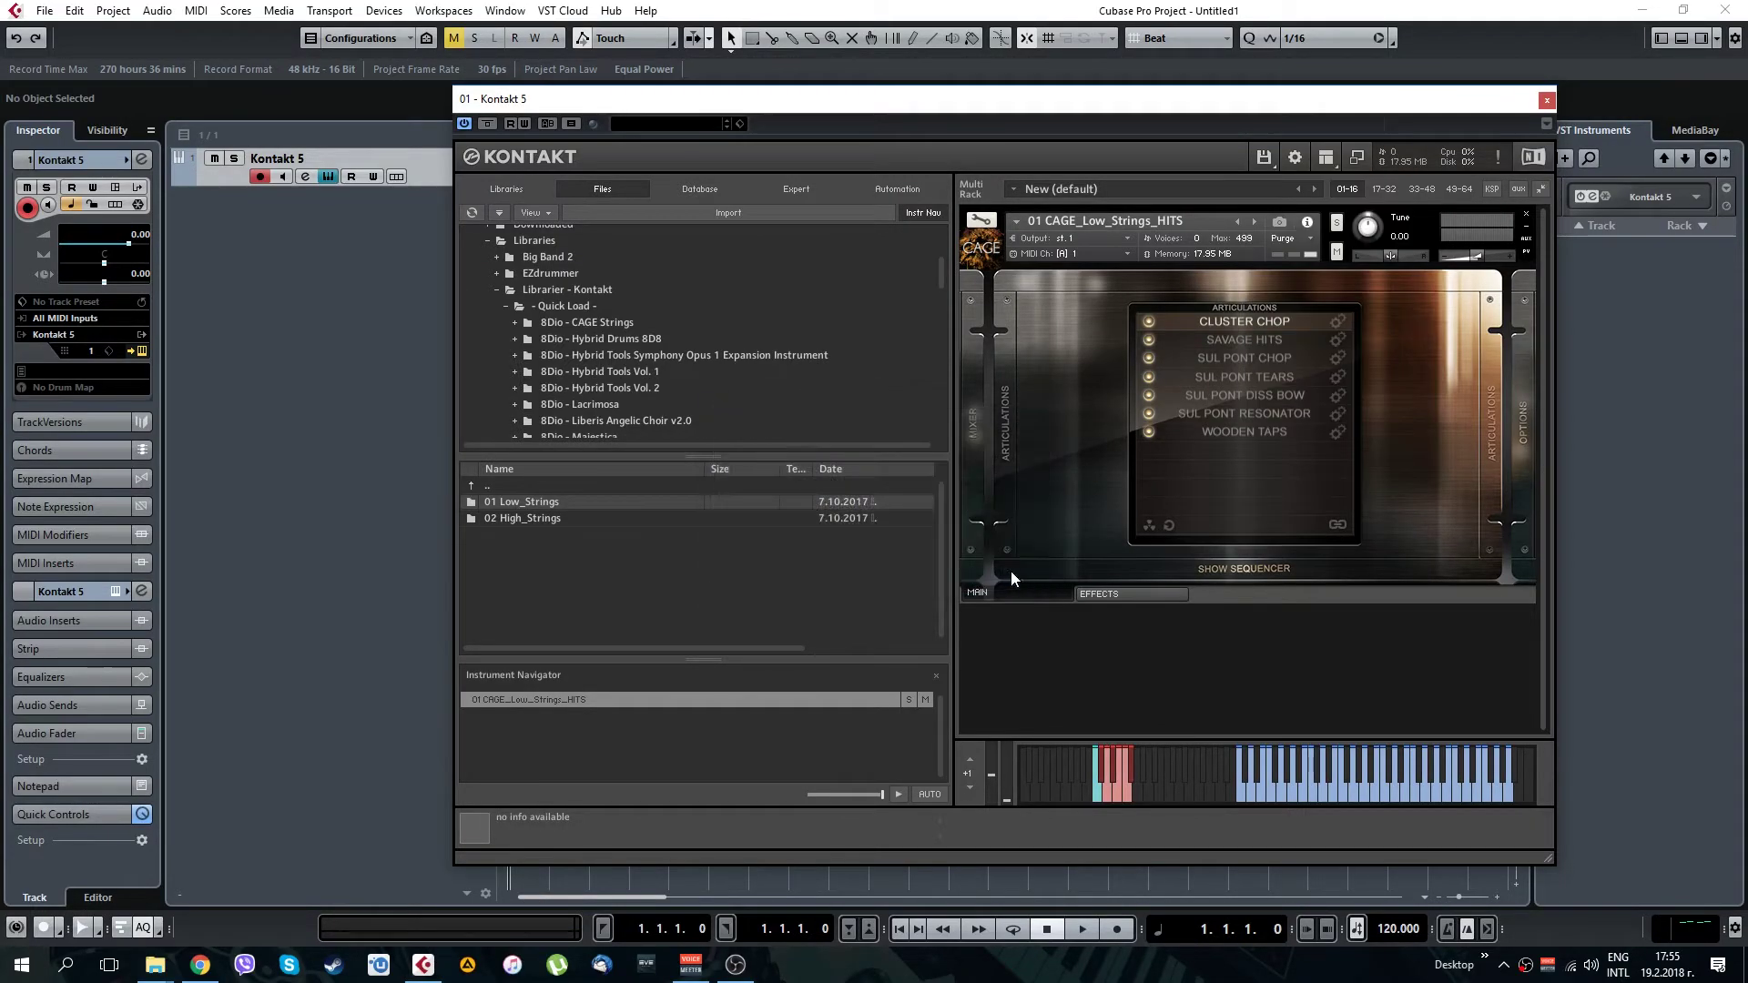
click(1528, 219)
click(1263, 156)
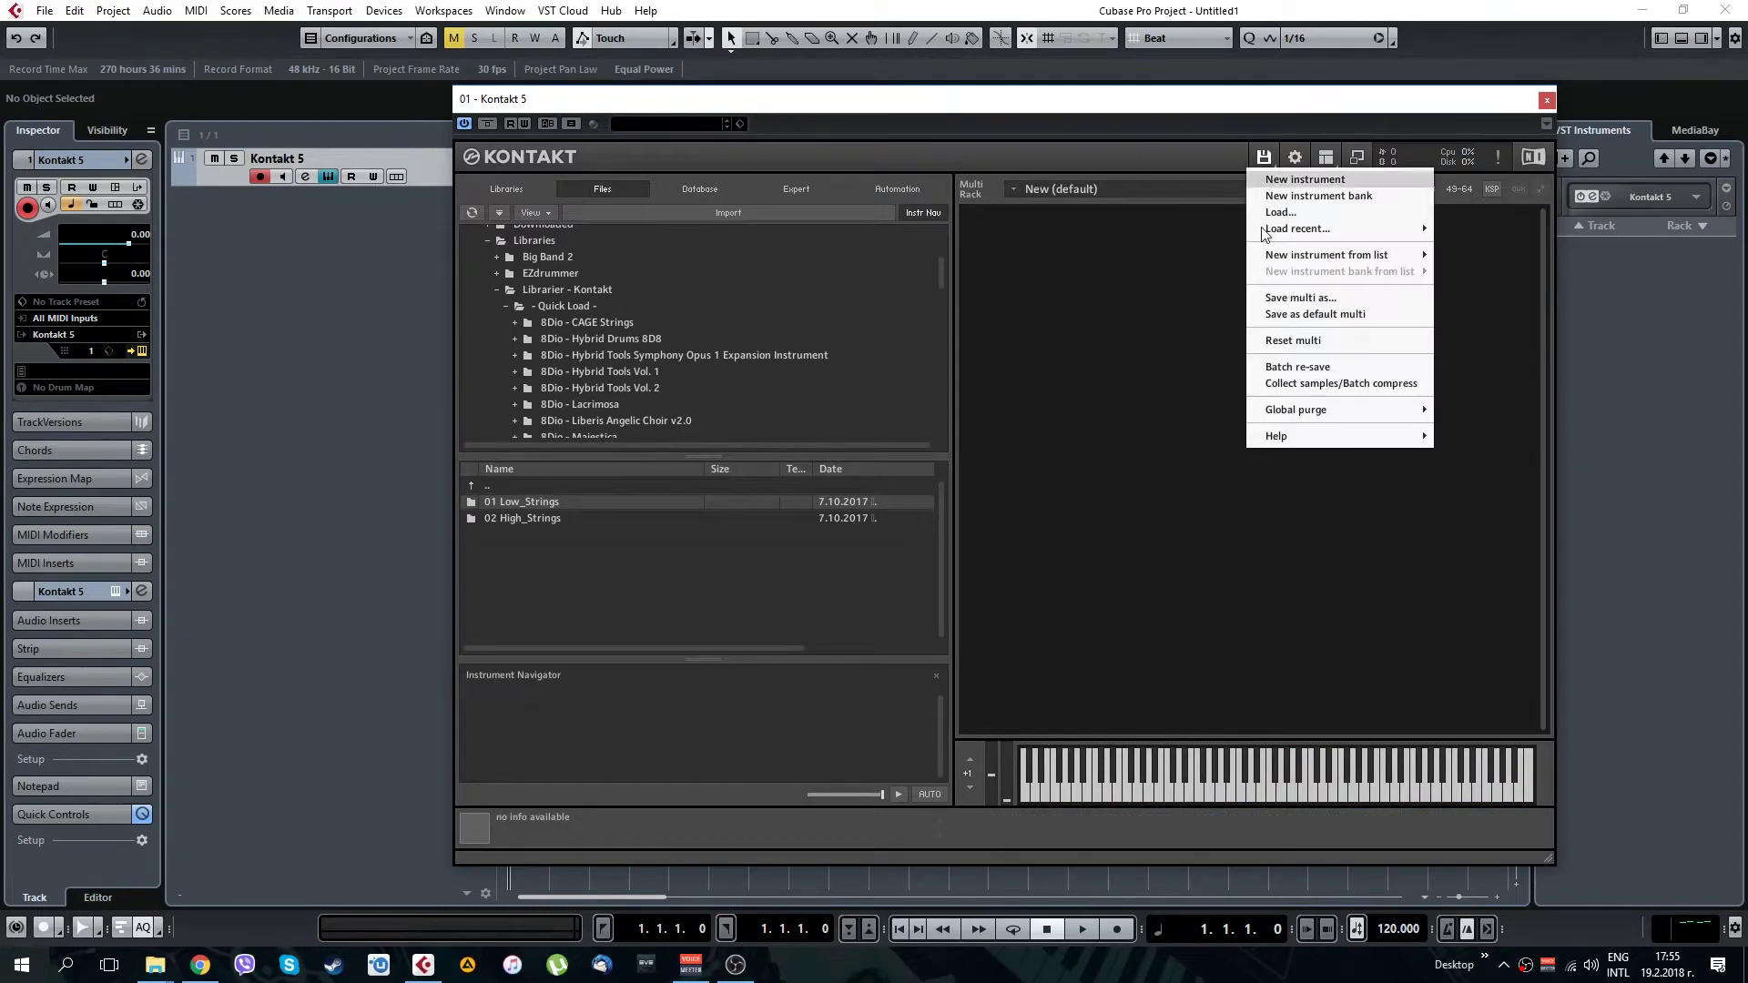
click(1283, 368)
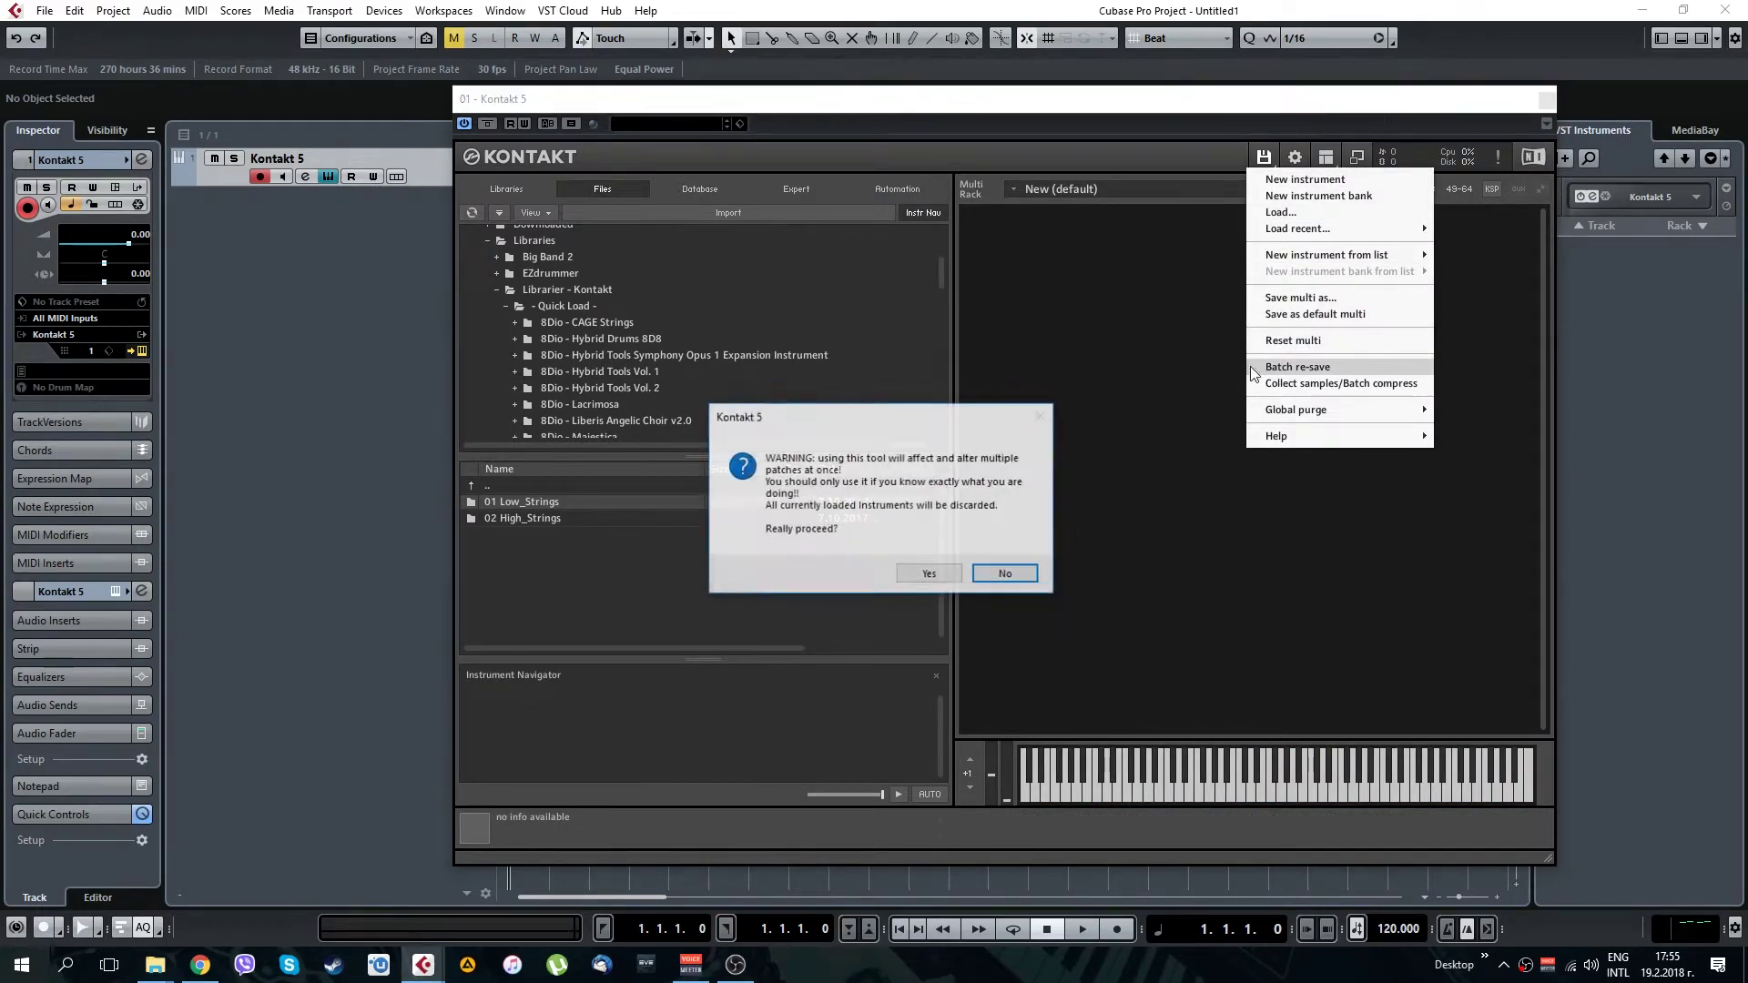
click(925, 577)
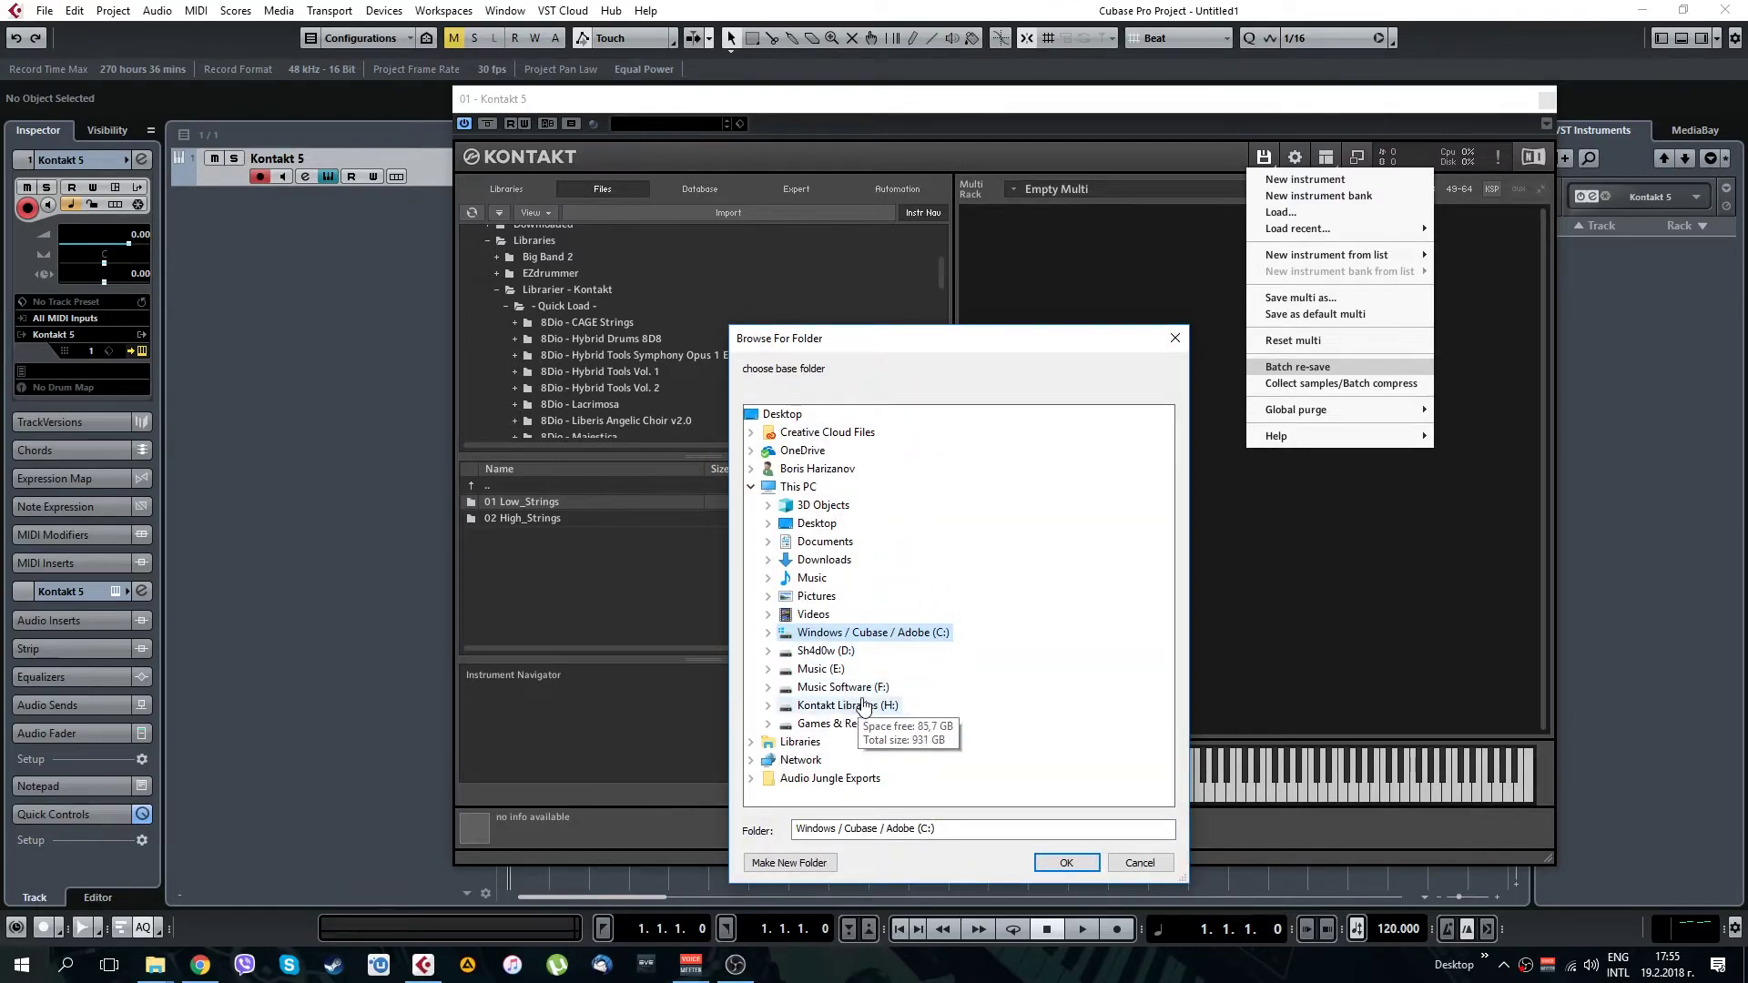
Pick Music (E:) > Libraries > Librarier - Kontakt > - Quick Load - > 8Dio - CAGE Strings and start re-saving
double_click(856, 706)
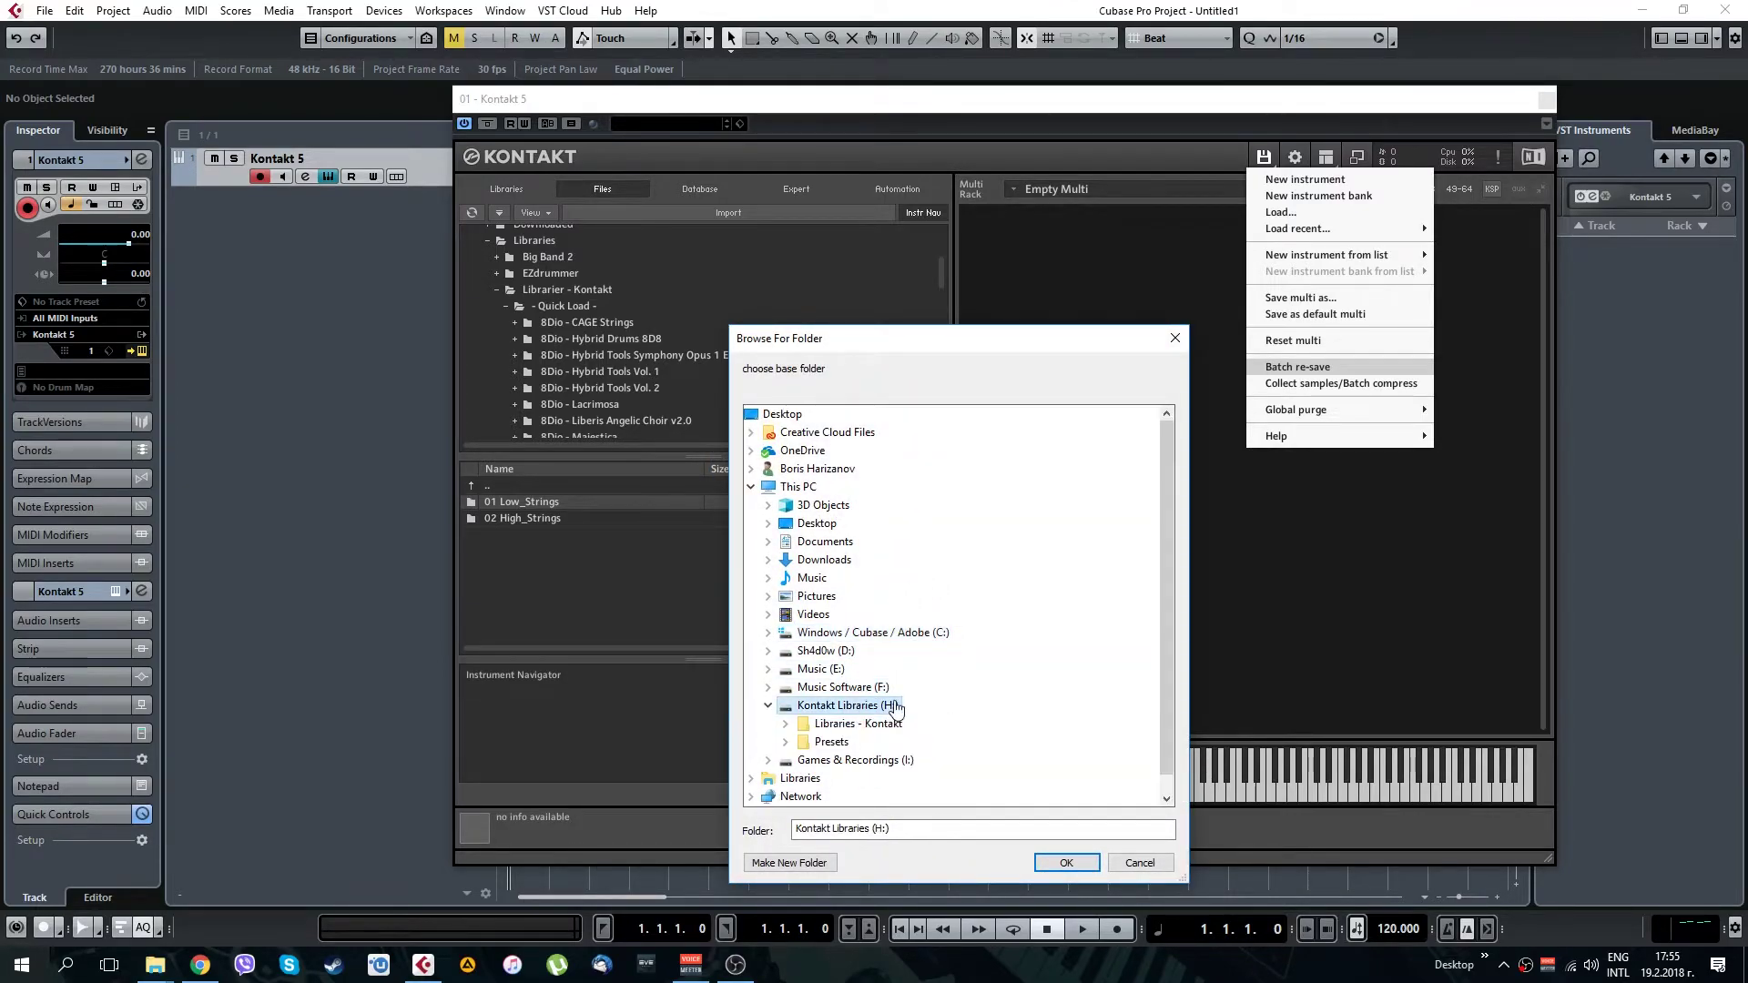
click(869, 722)
scroll(883, 592, up, 5)
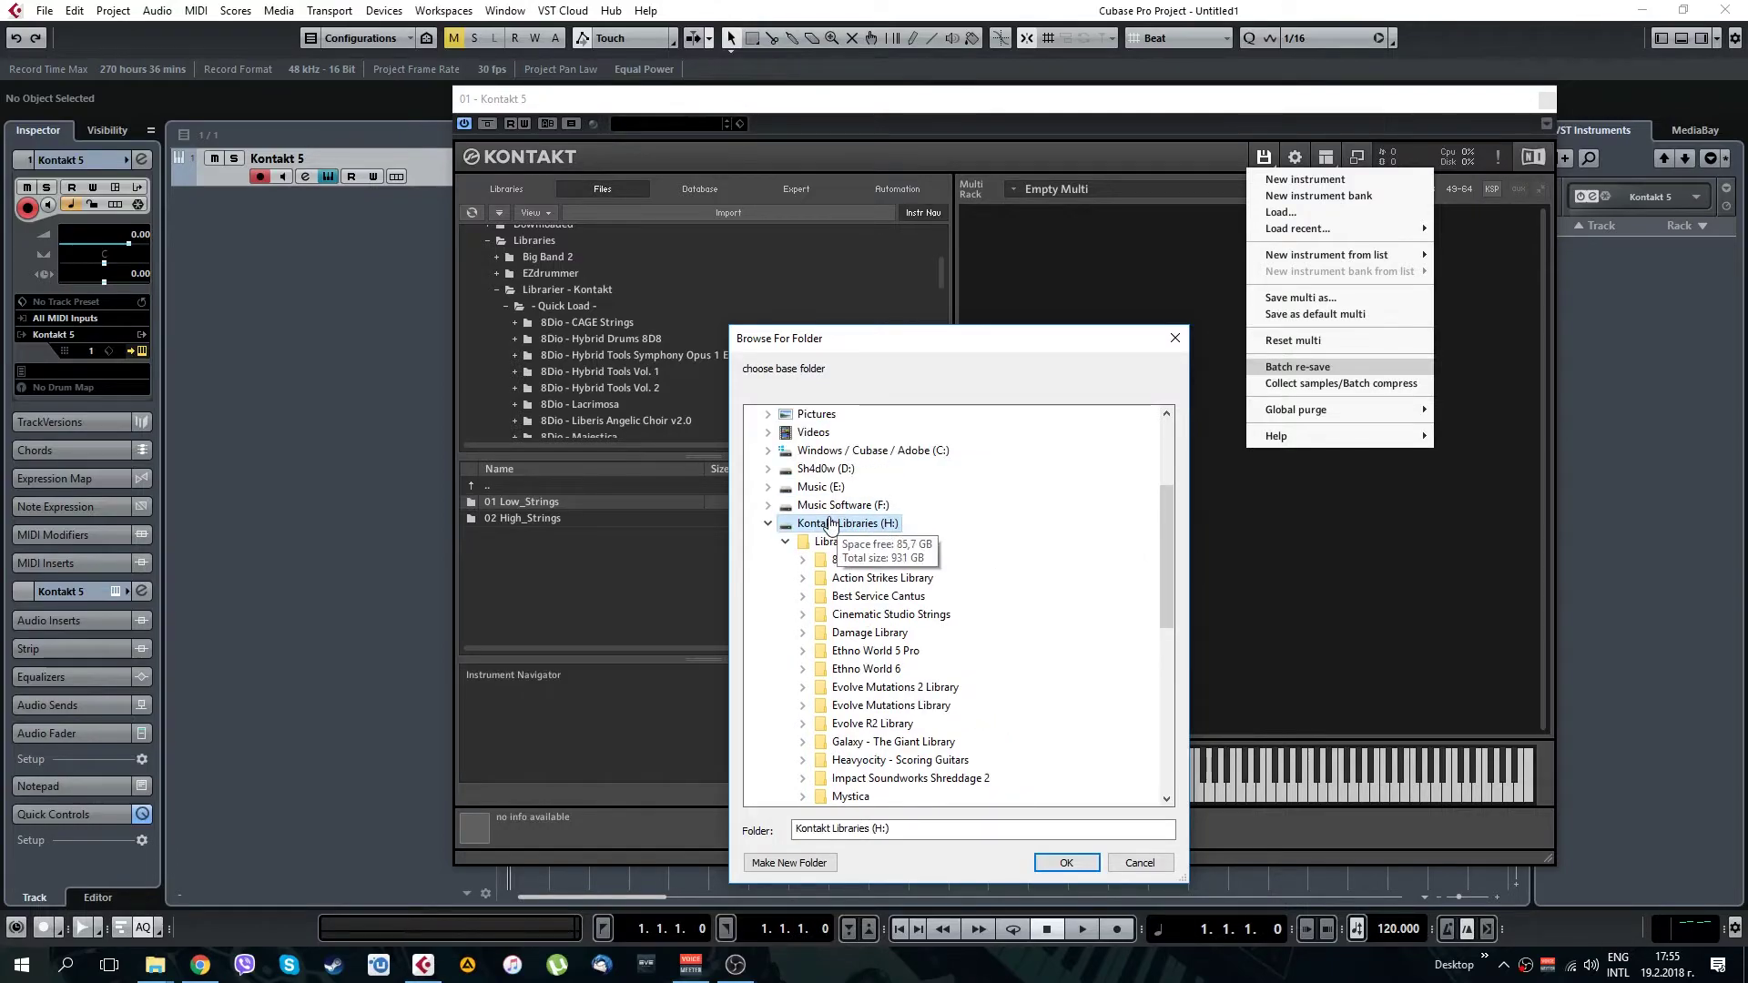
click(851, 505)
click(819, 650)
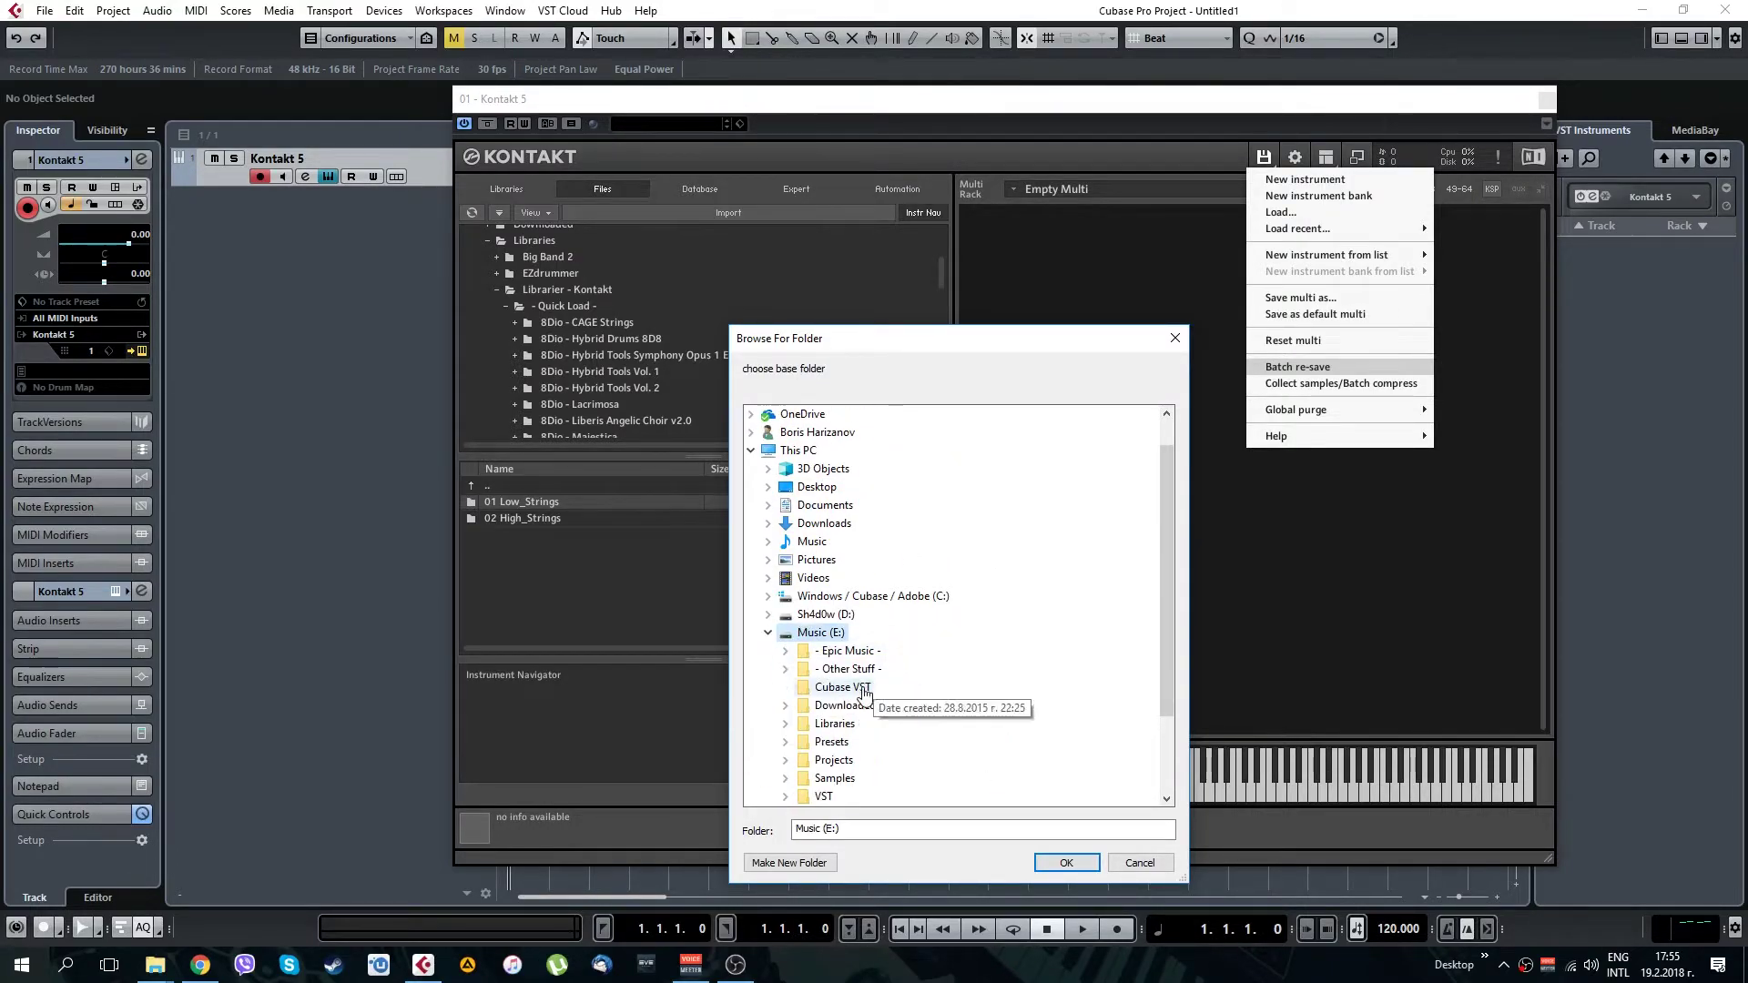
double_click(853, 728)
double_click(883, 777)
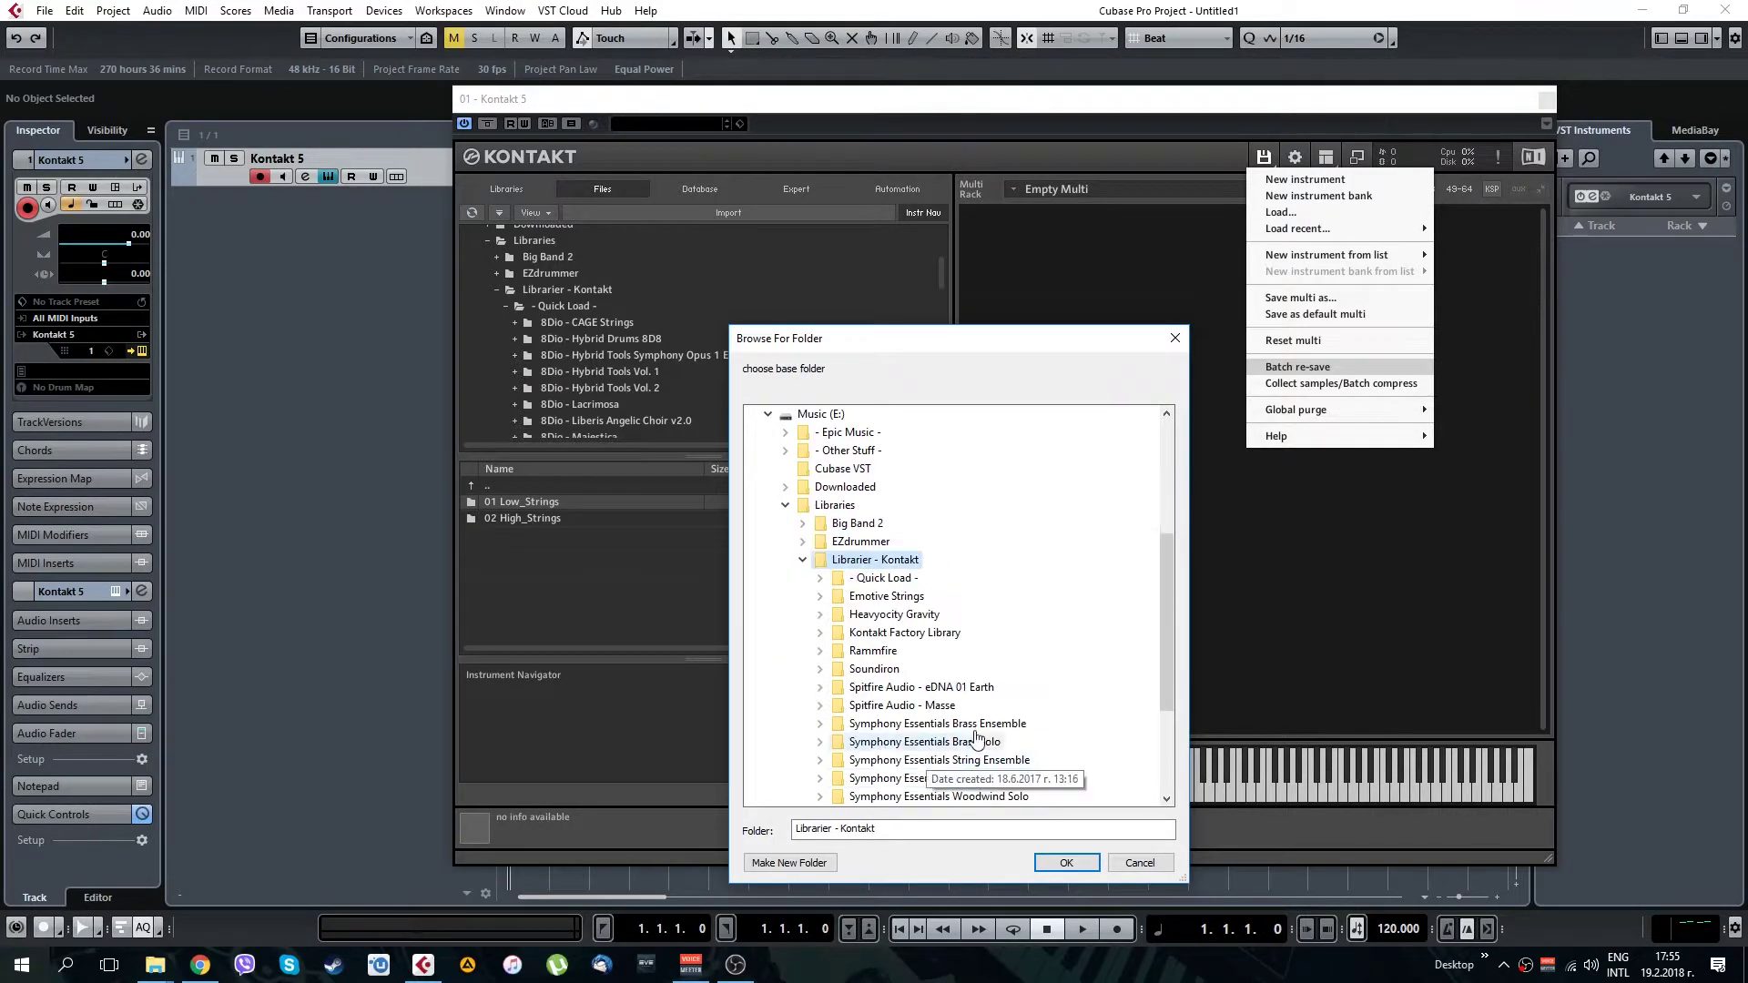
double_click(885, 578)
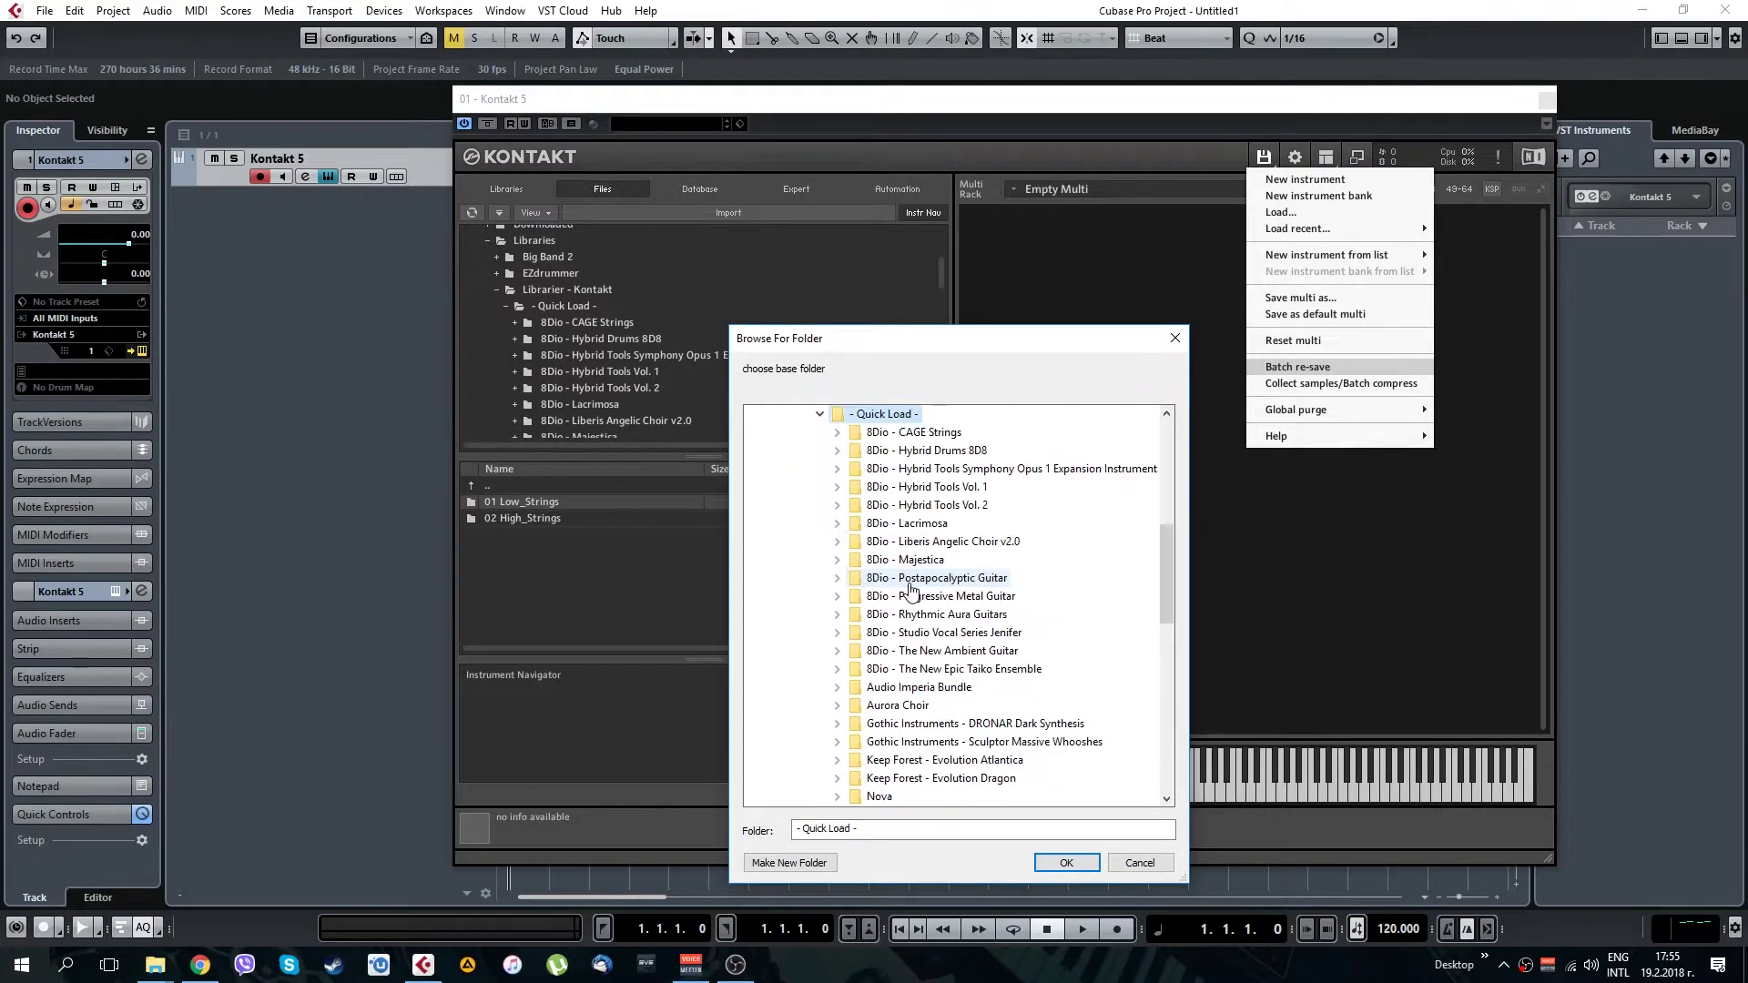
double_click(937, 434)
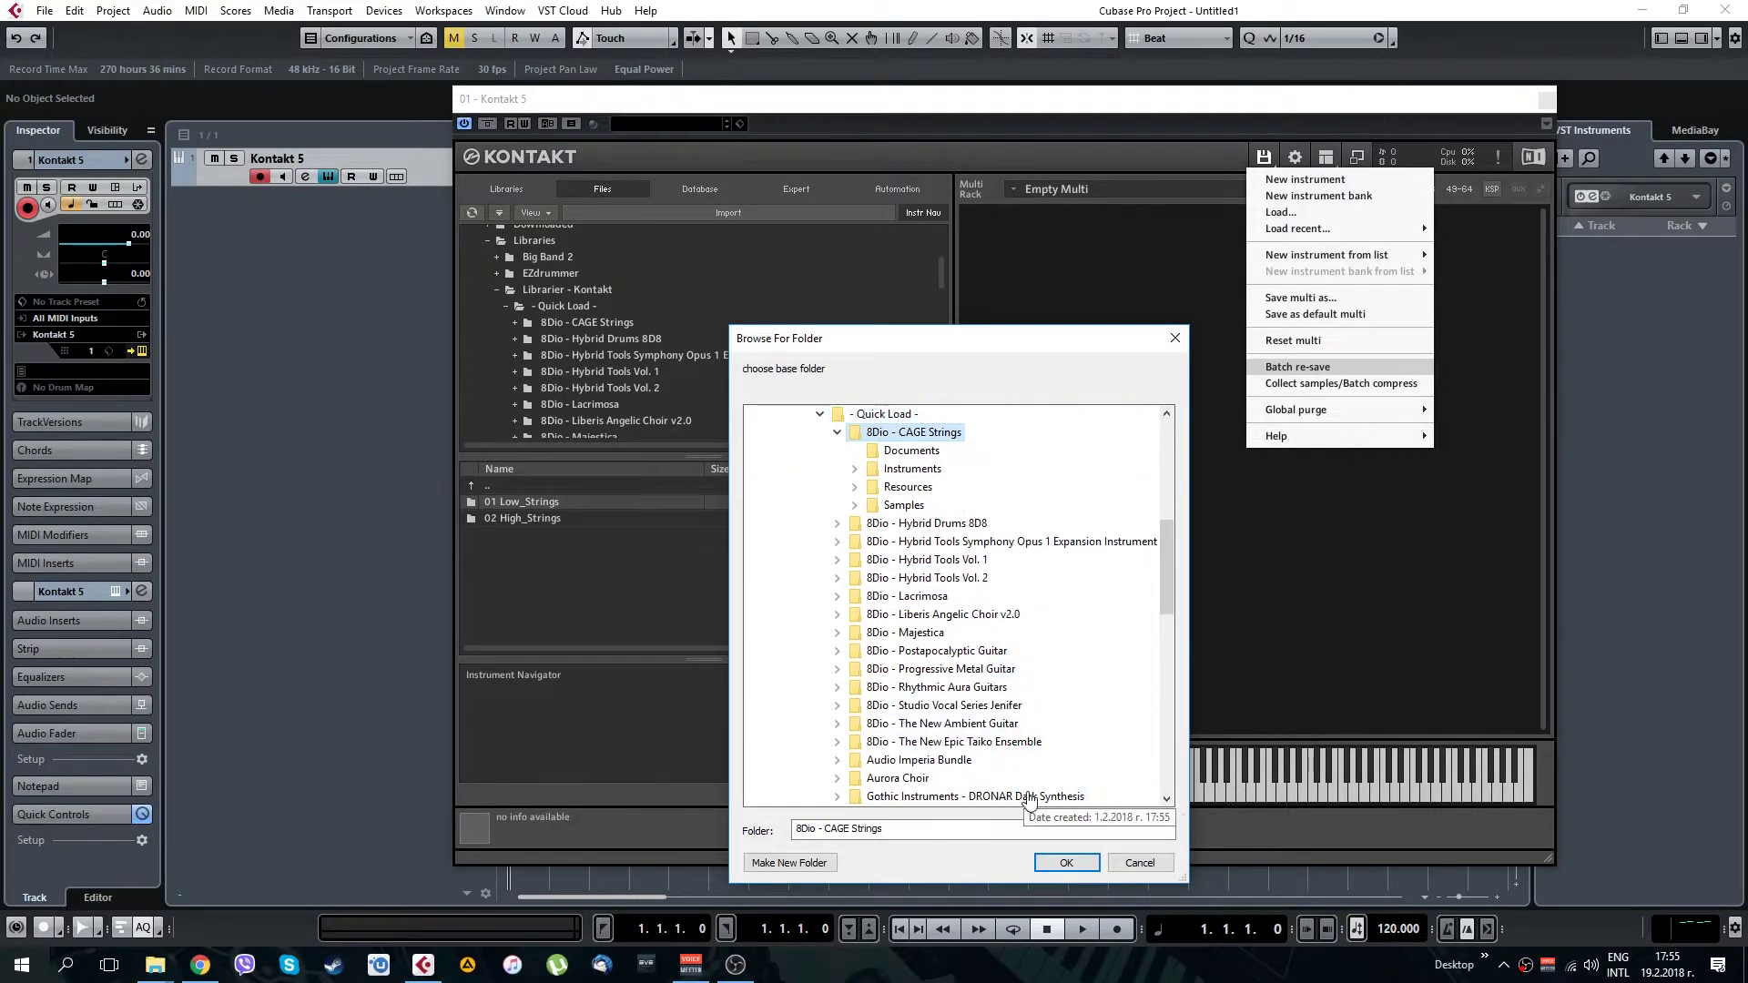
click(1065, 860)
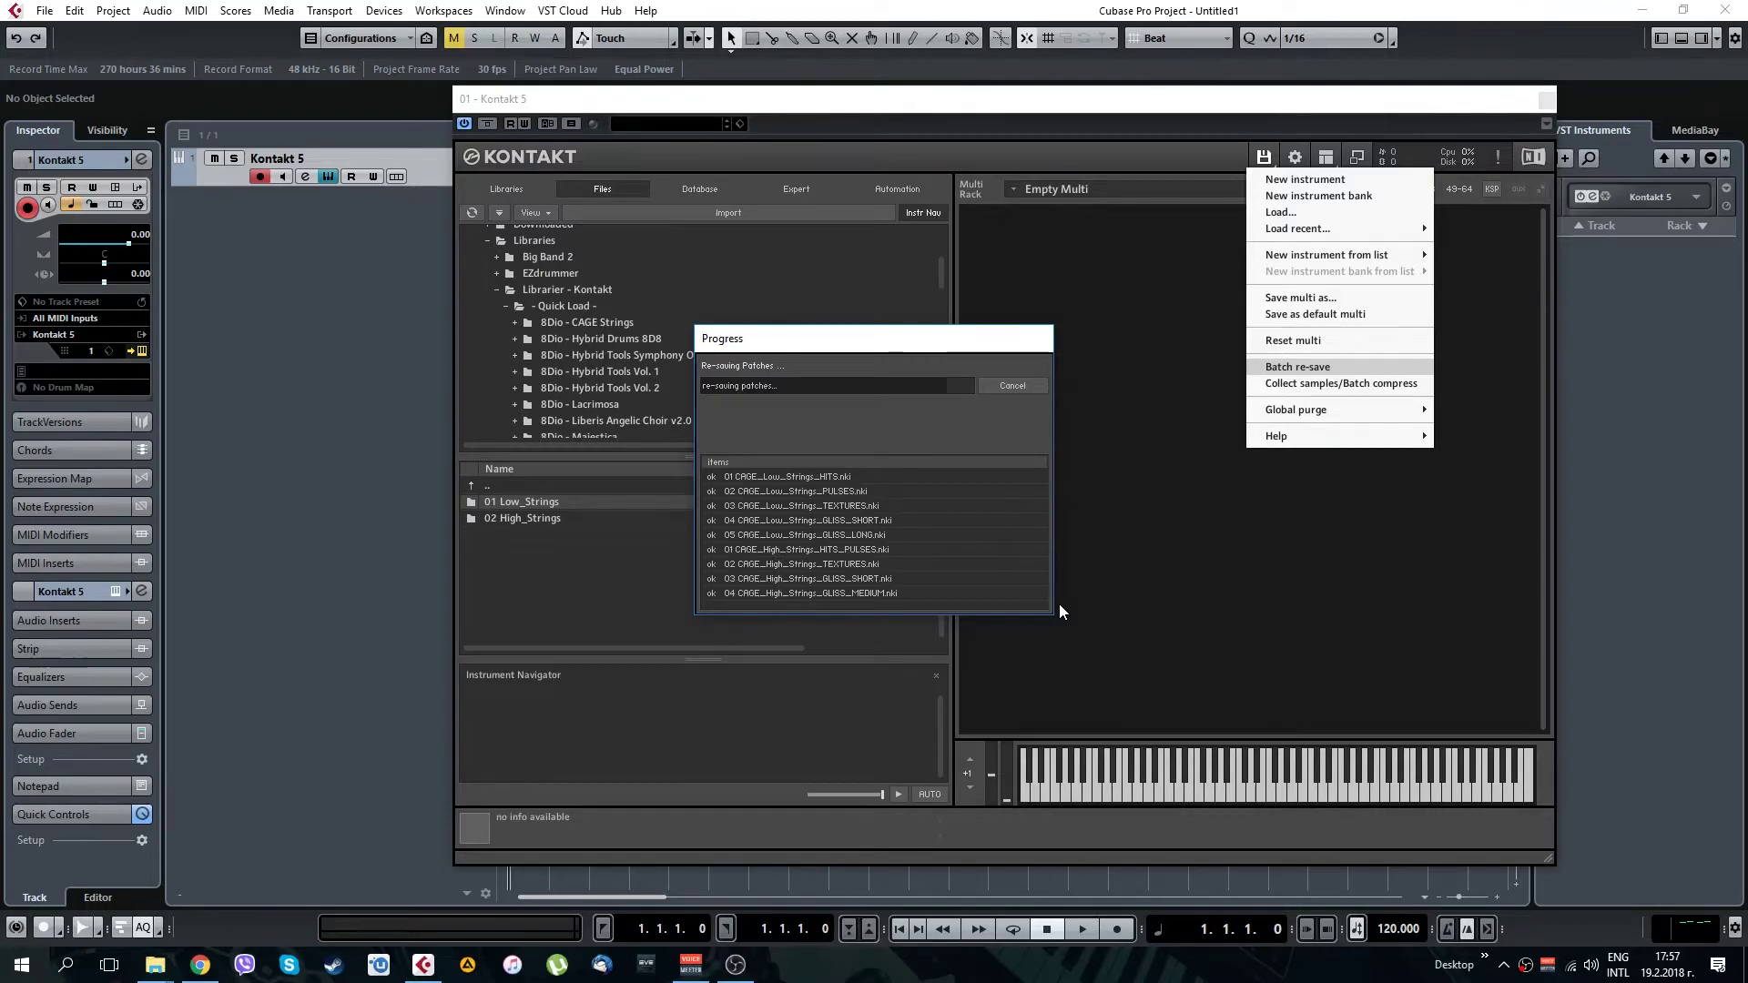
After the re-save, reload 01 CAGE_Low_Strings_HITS from Quick-Load and switch the browser back to Libraries
right_click(1070, 395)
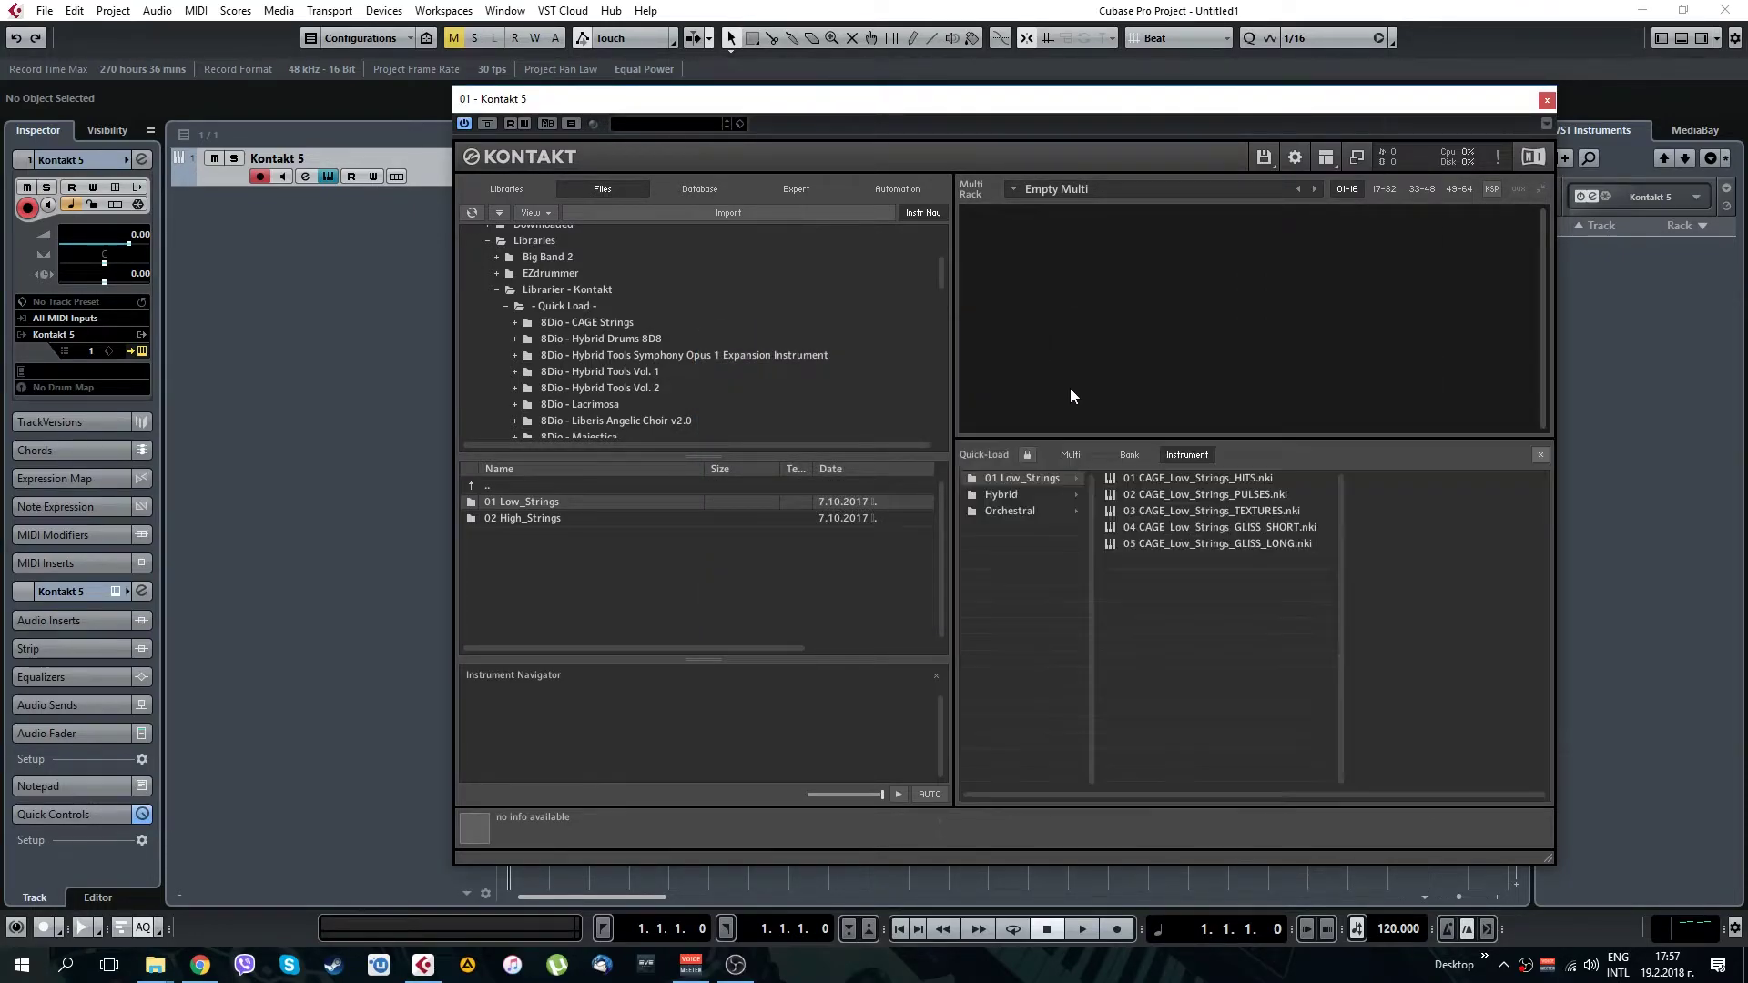
double_click(1150, 483)
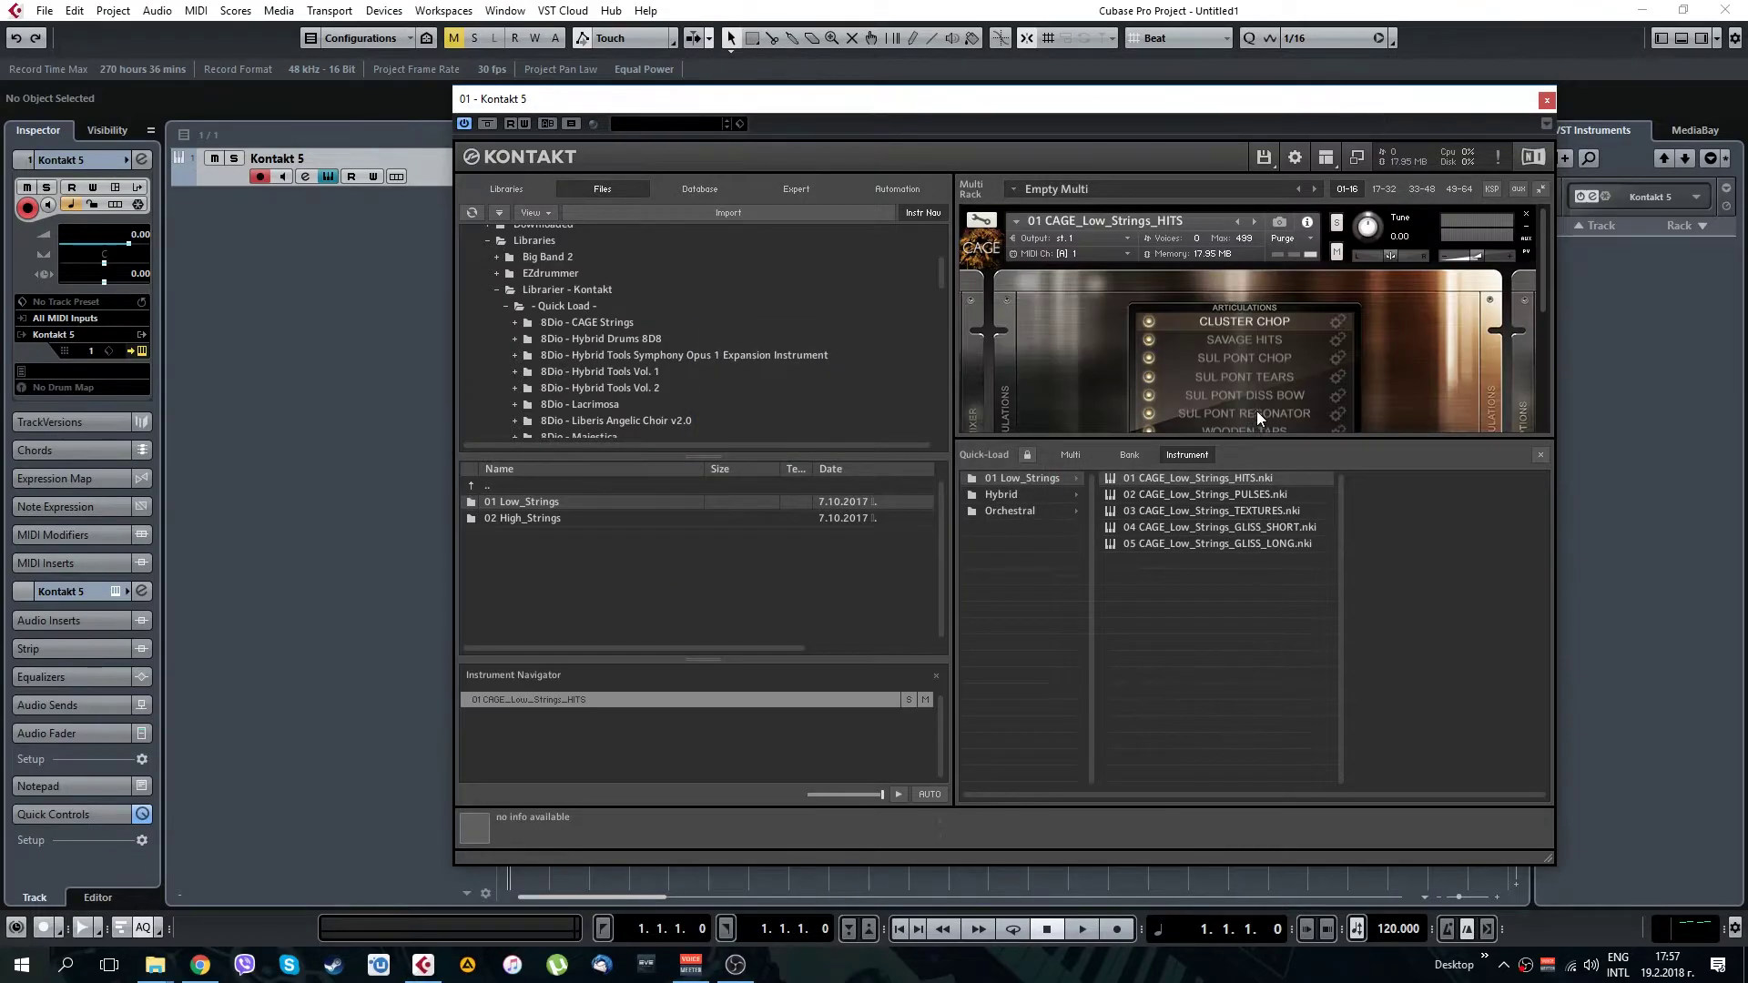
click(1540, 454)
click(519, 188)
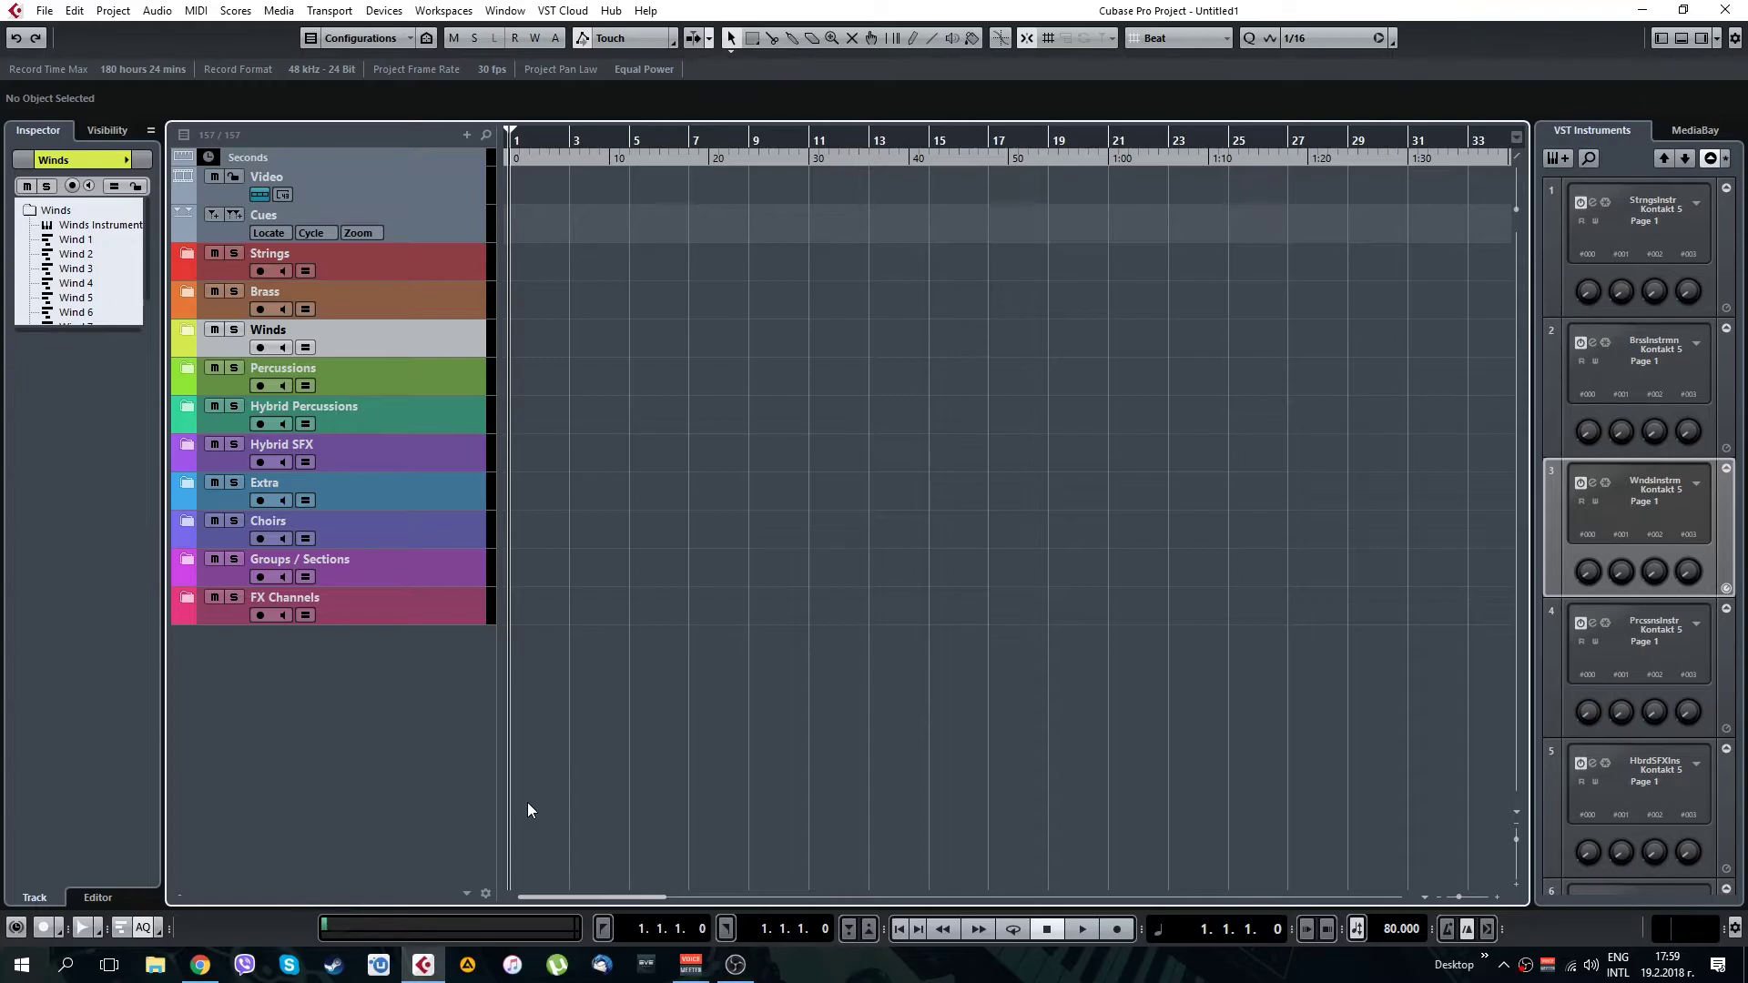
Activate the Kt. aux 2 output on the Strings instrument rack slot
right_click(1551, 258)
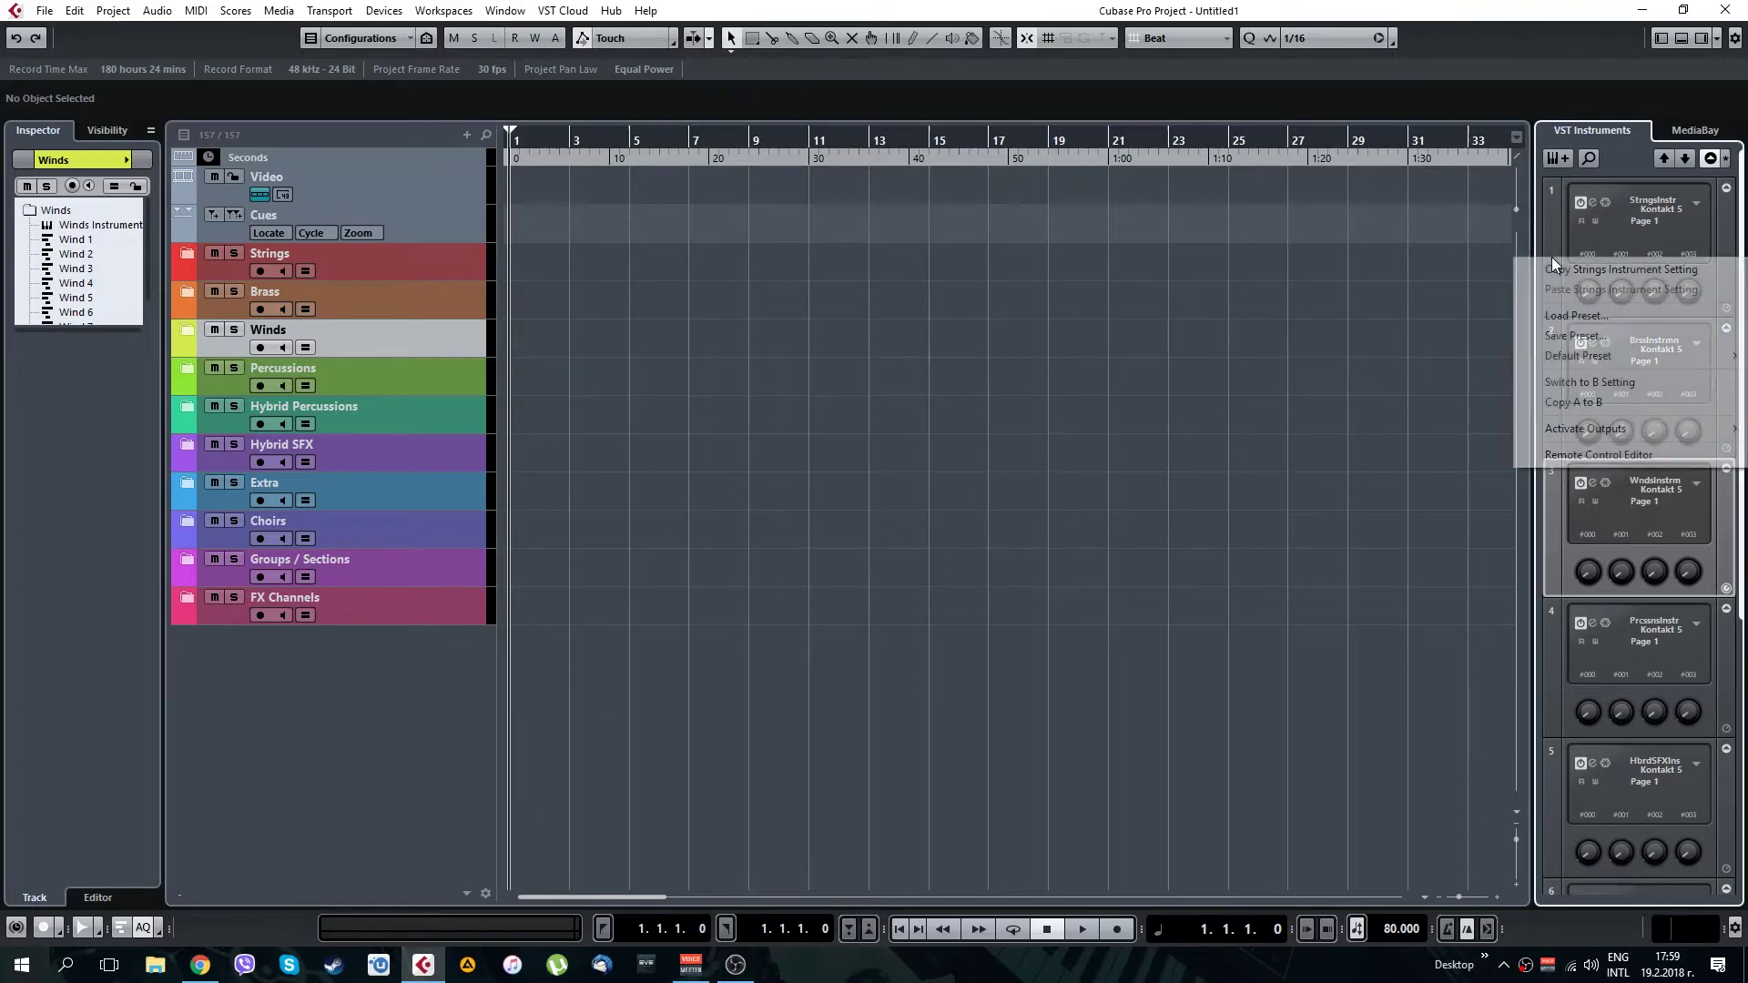
mouse_move(1553, 428)
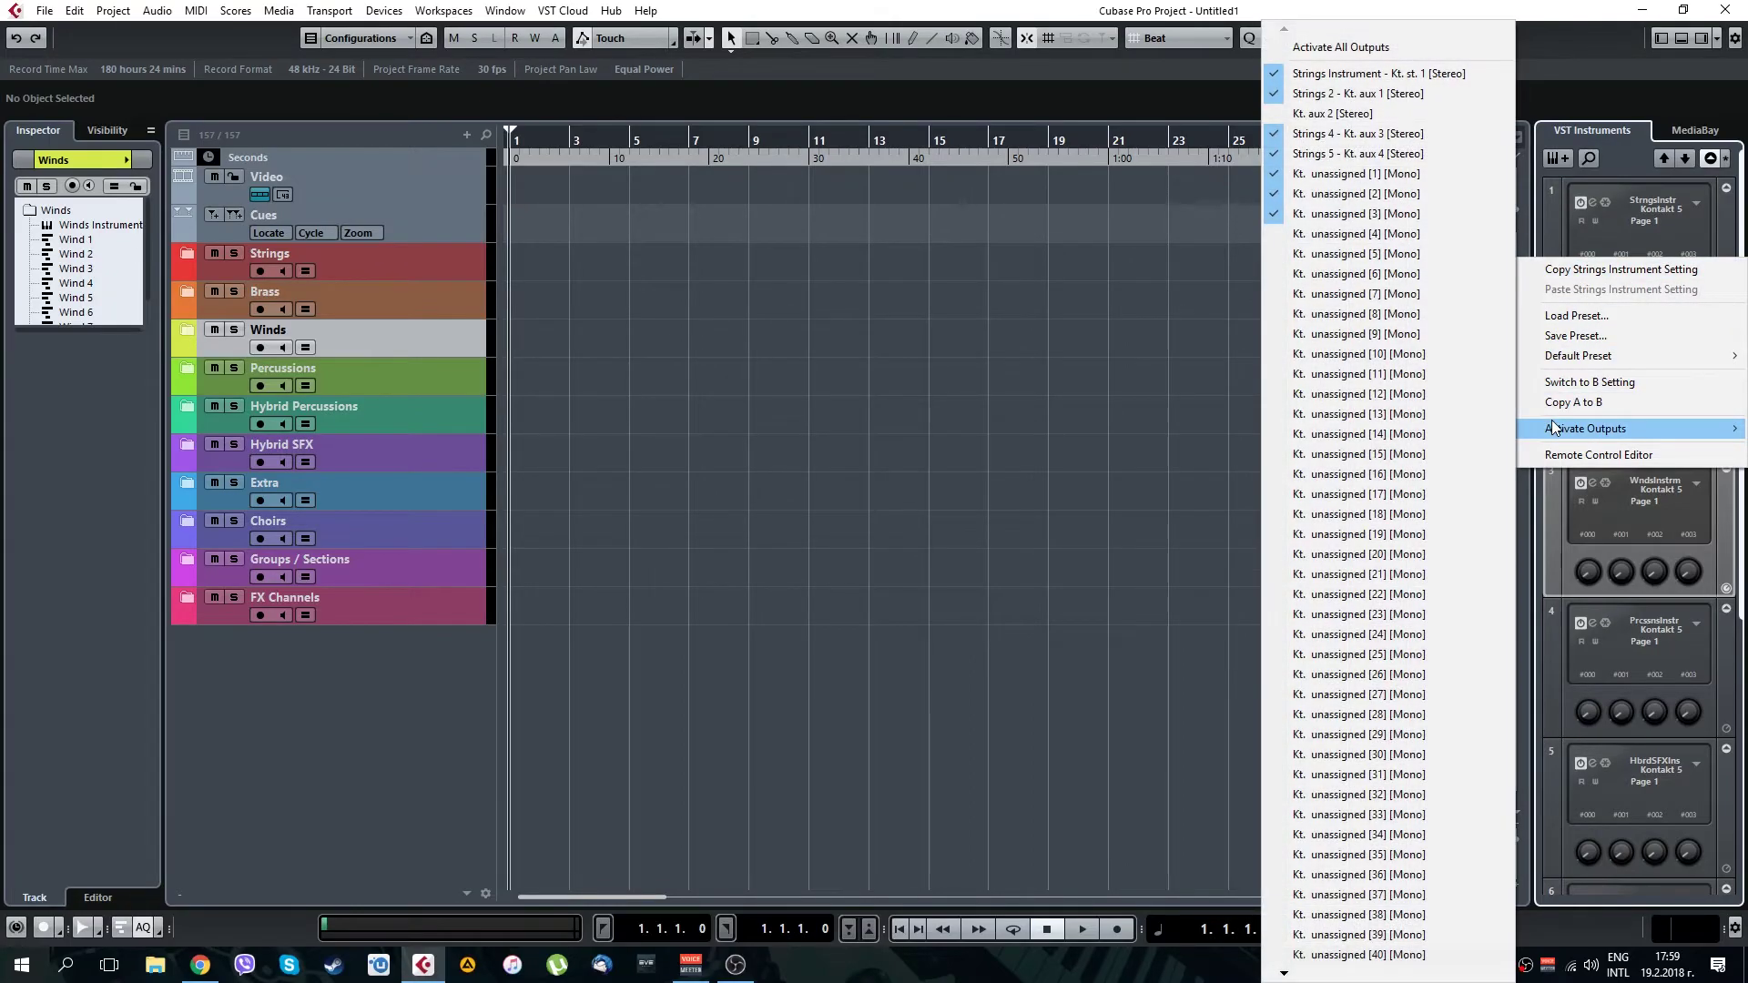
click(1325, 113)
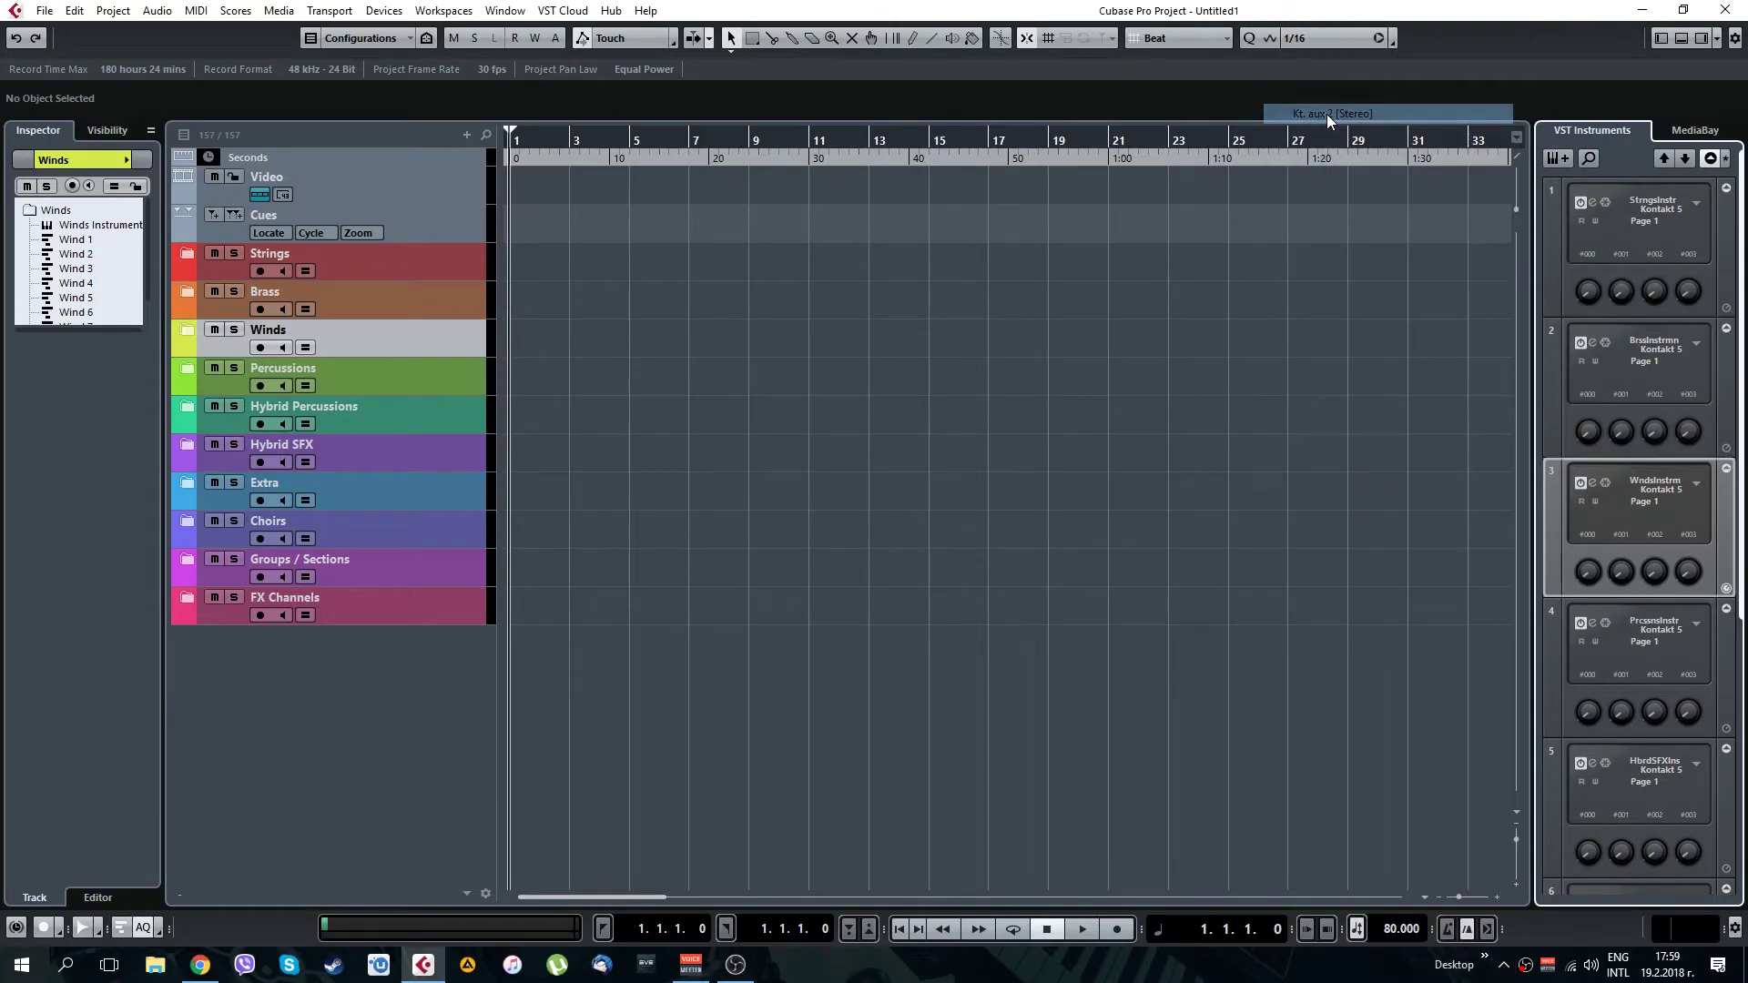
Expand the Strings folder and select the Strings Instrument track to open its Kontakt window
click(191, 262)
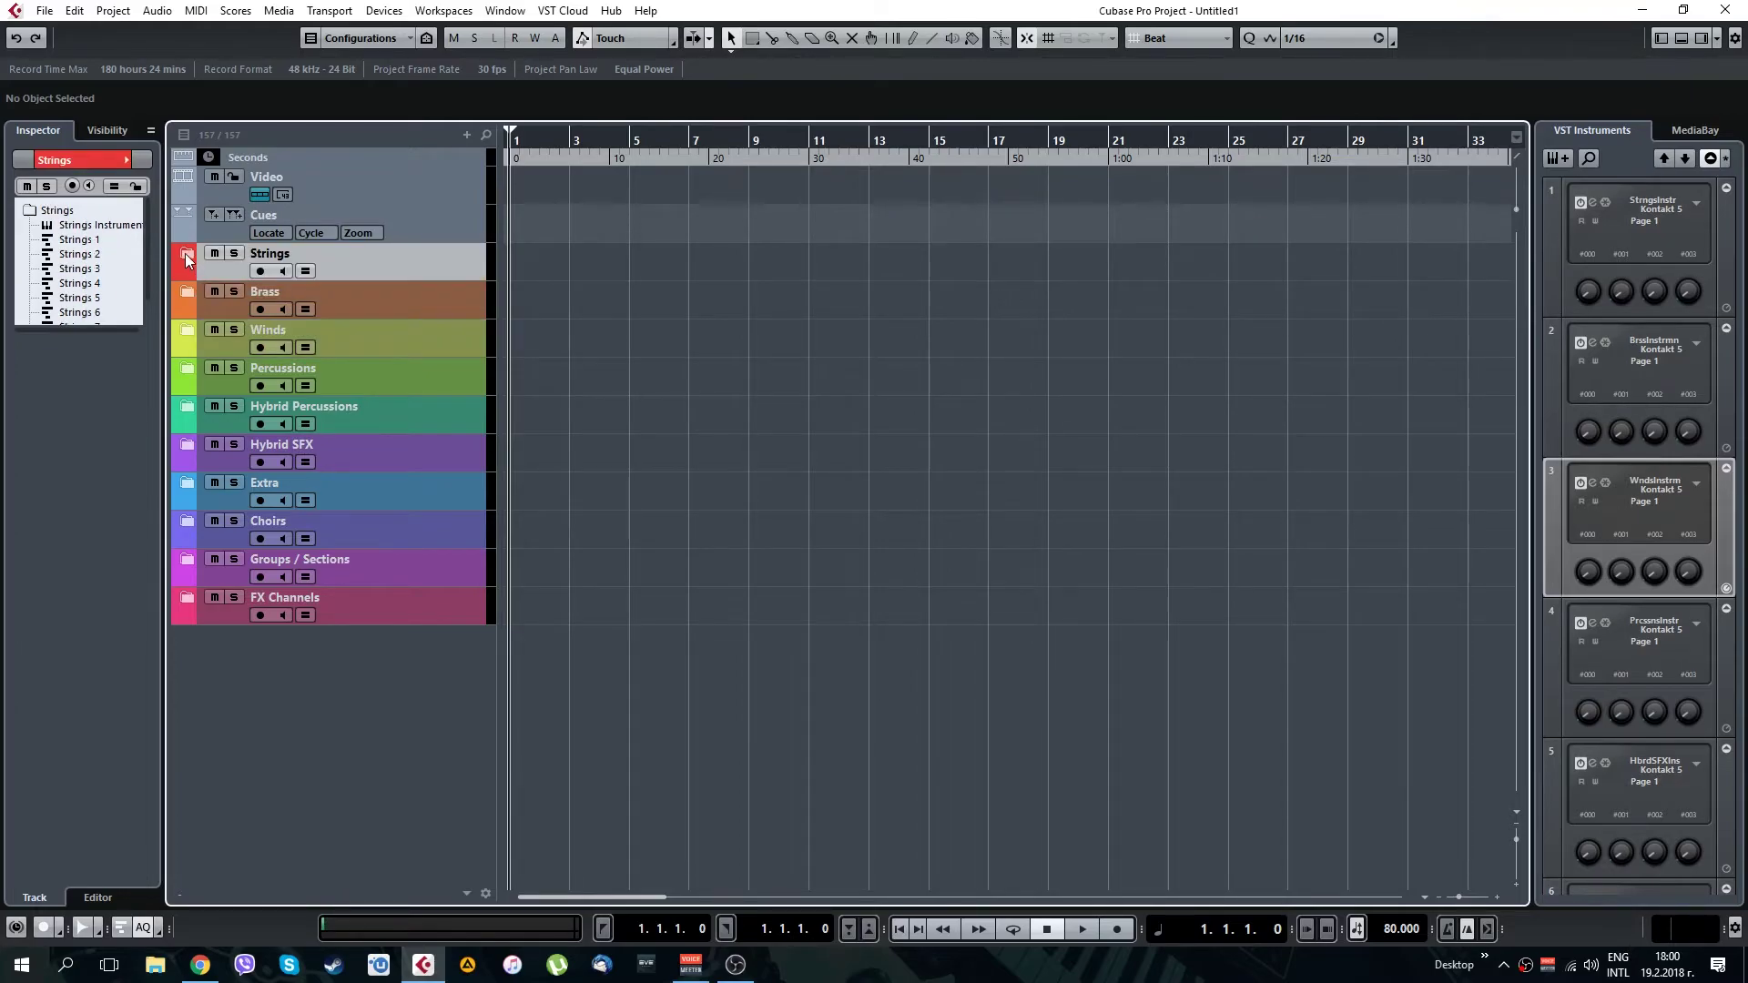
click(185, 253)
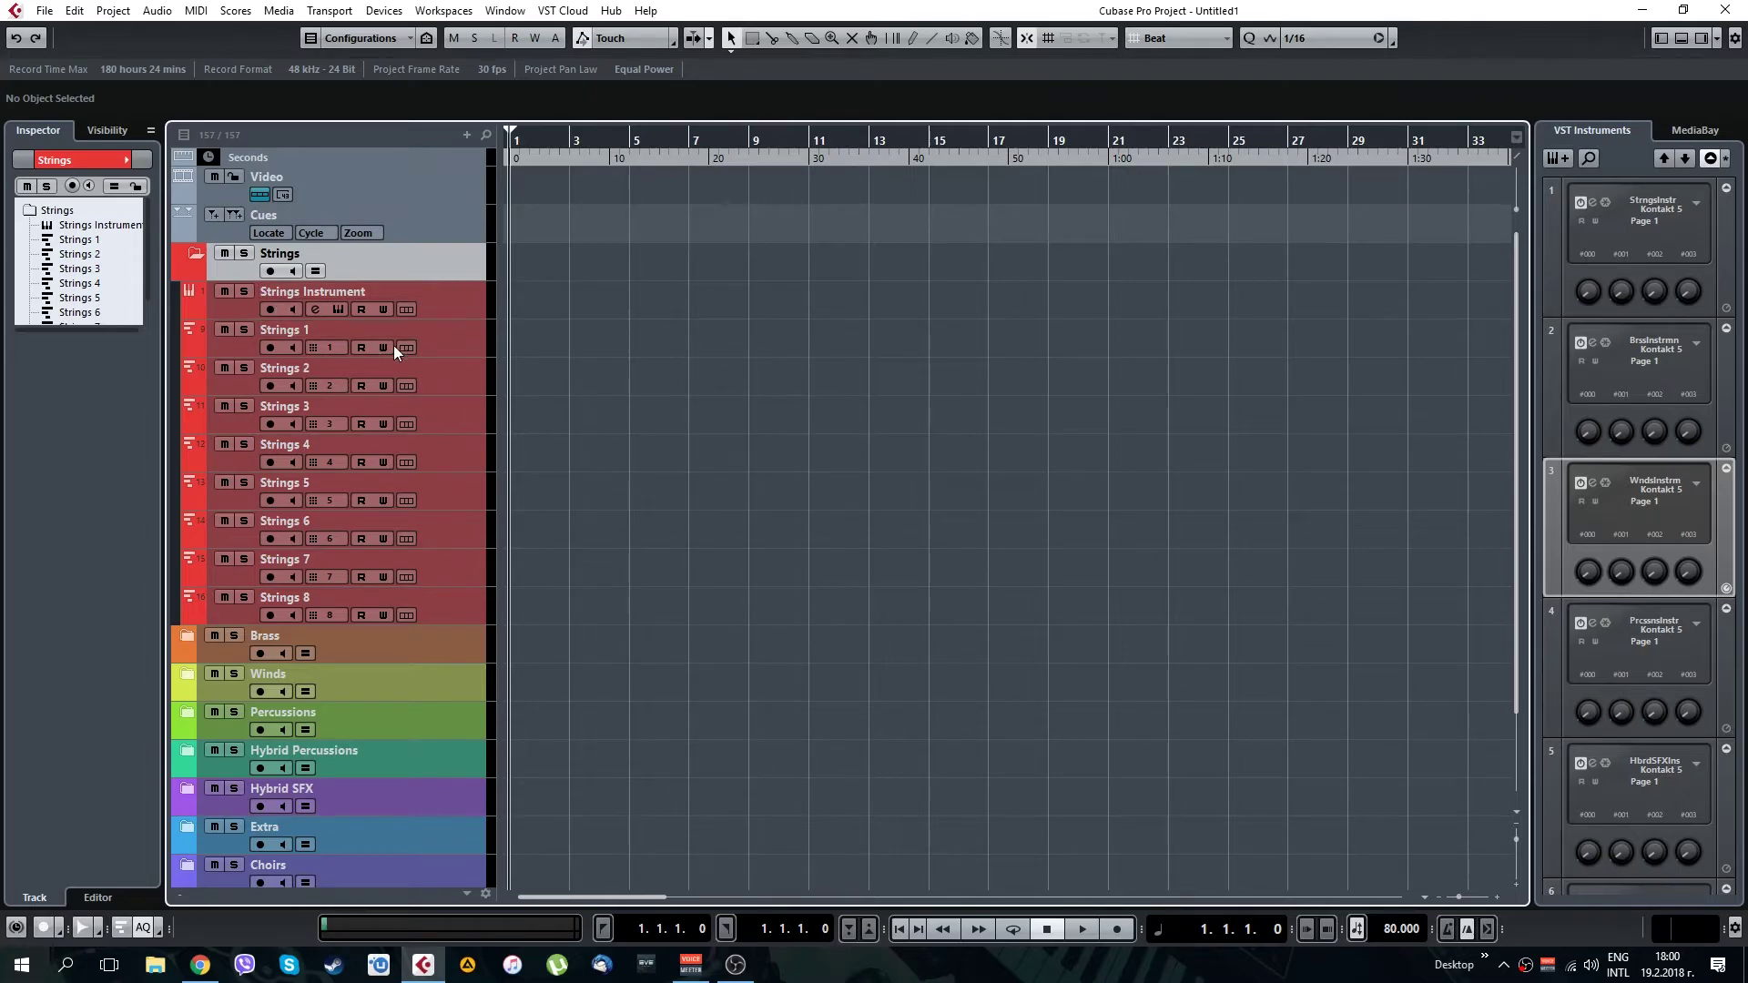
click(482, 341)
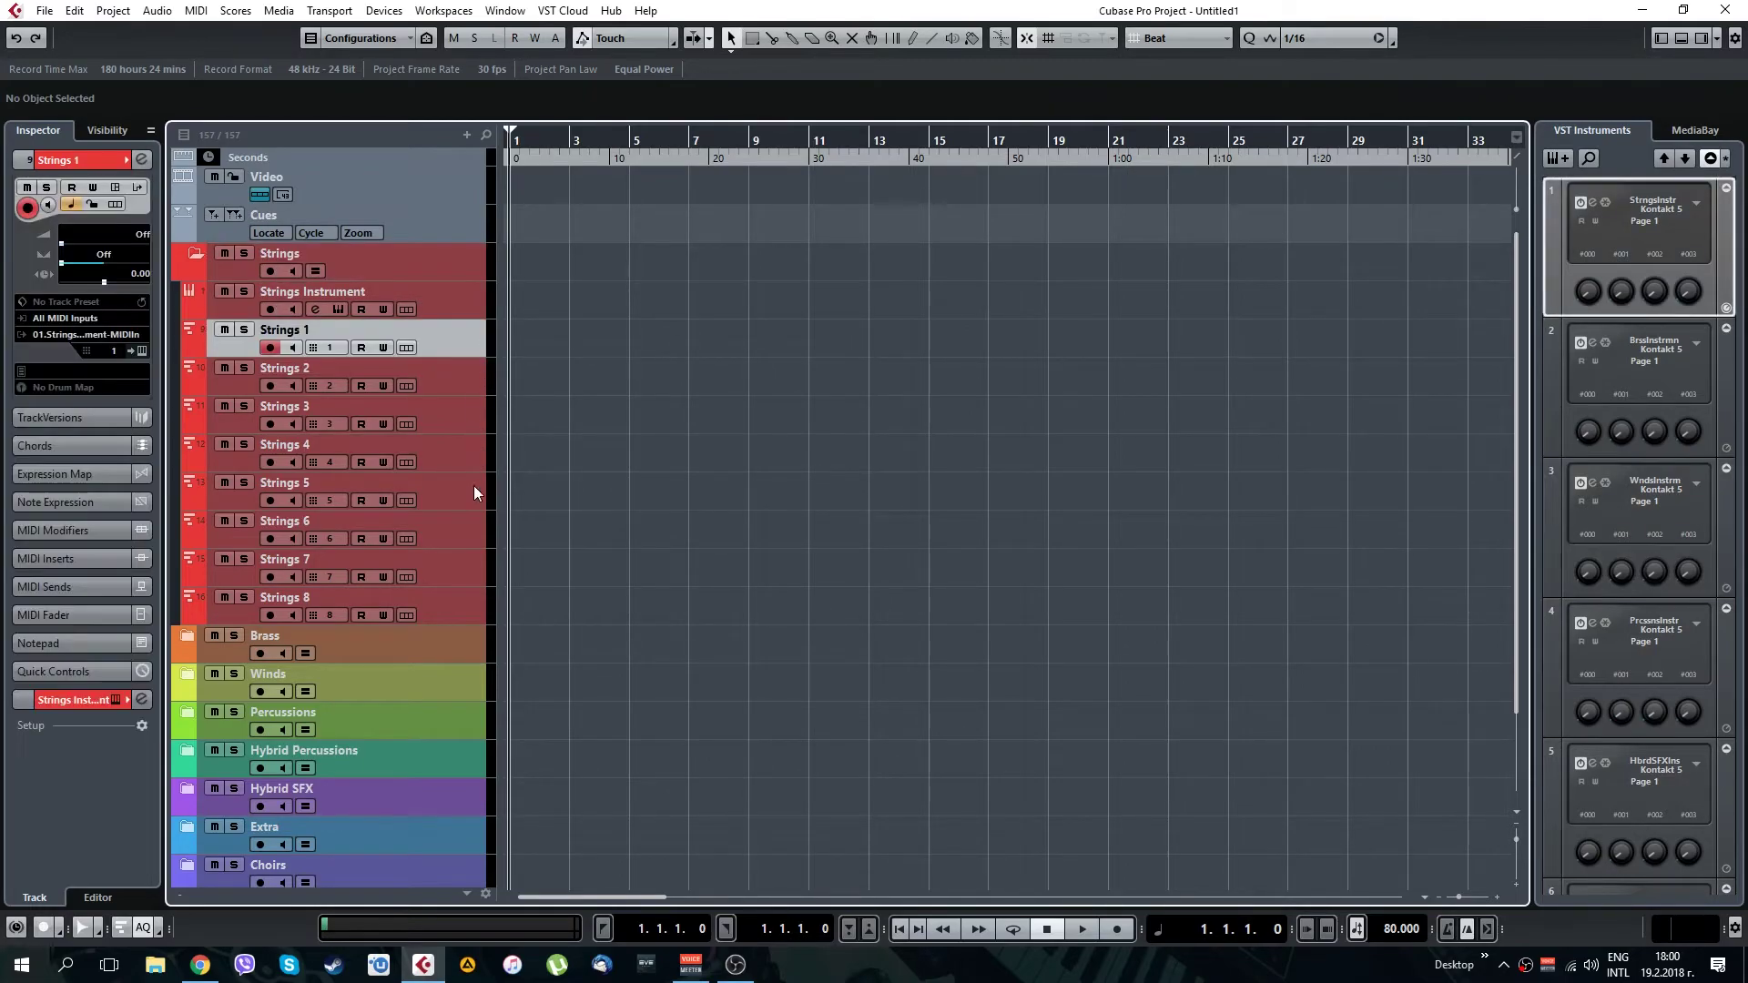
shift+click(468, 605)
click(460, 303)
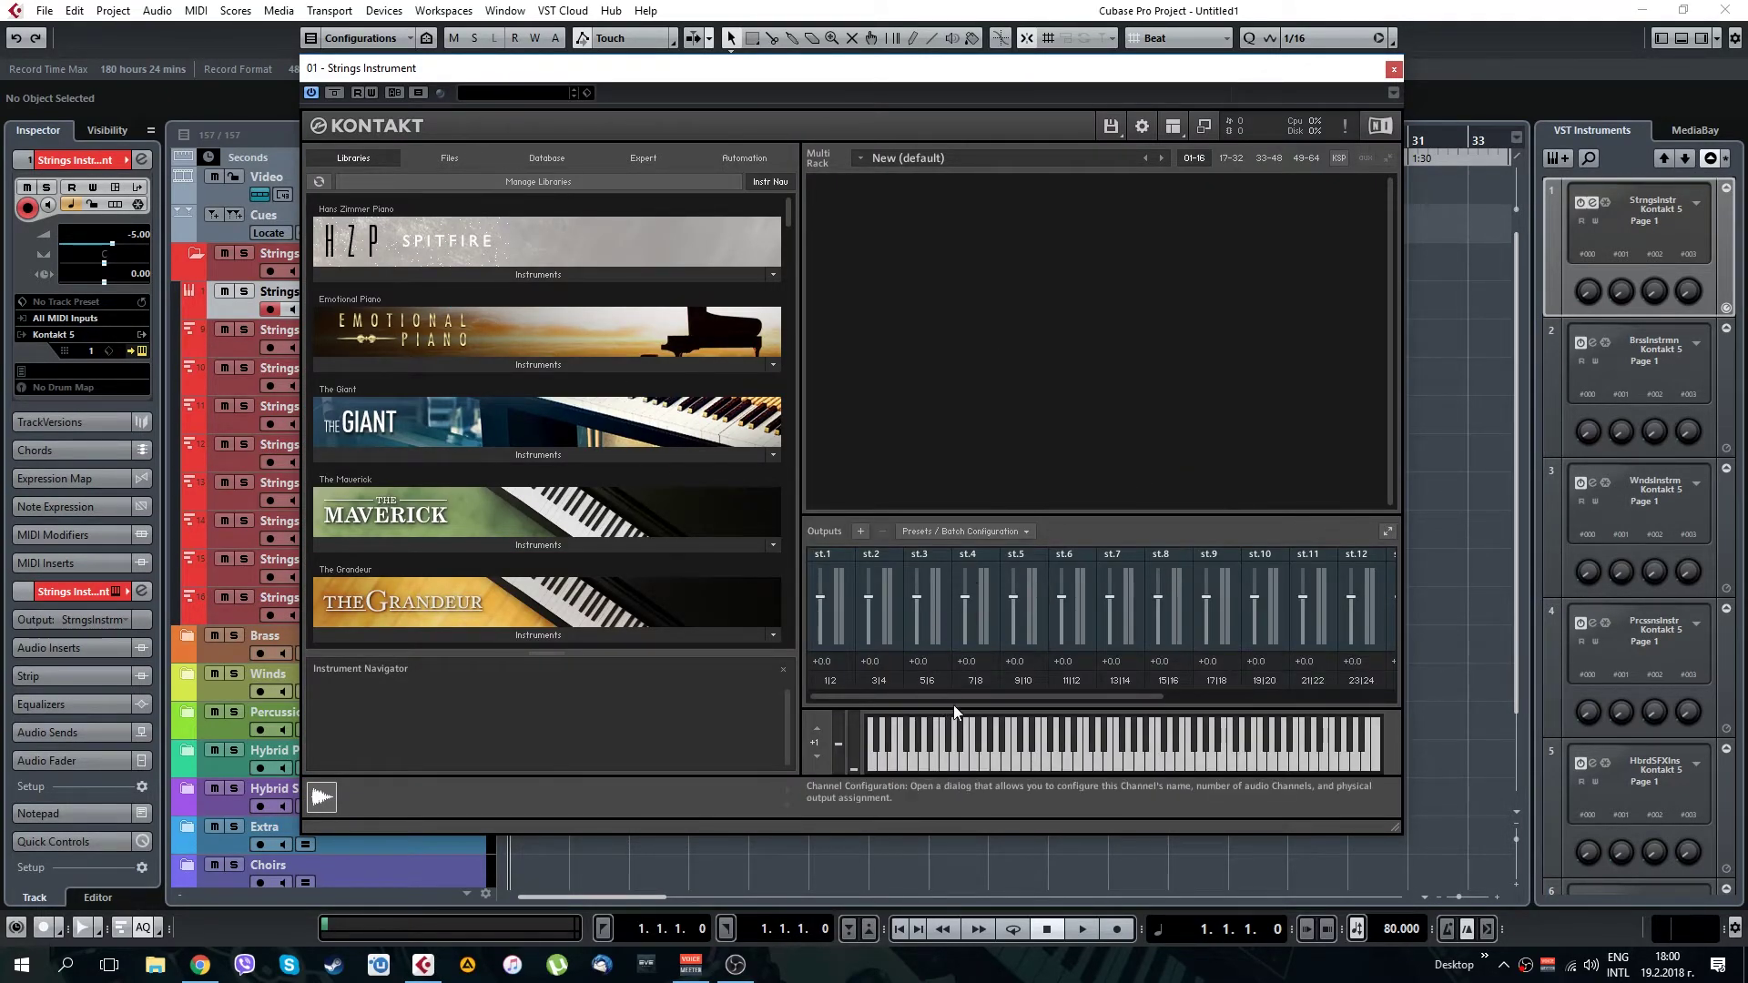
Inspect Kontakt's Outputs panel, cancel adding output channels, and close the Quick-Load browser
drag(958, 698, 859, 701)
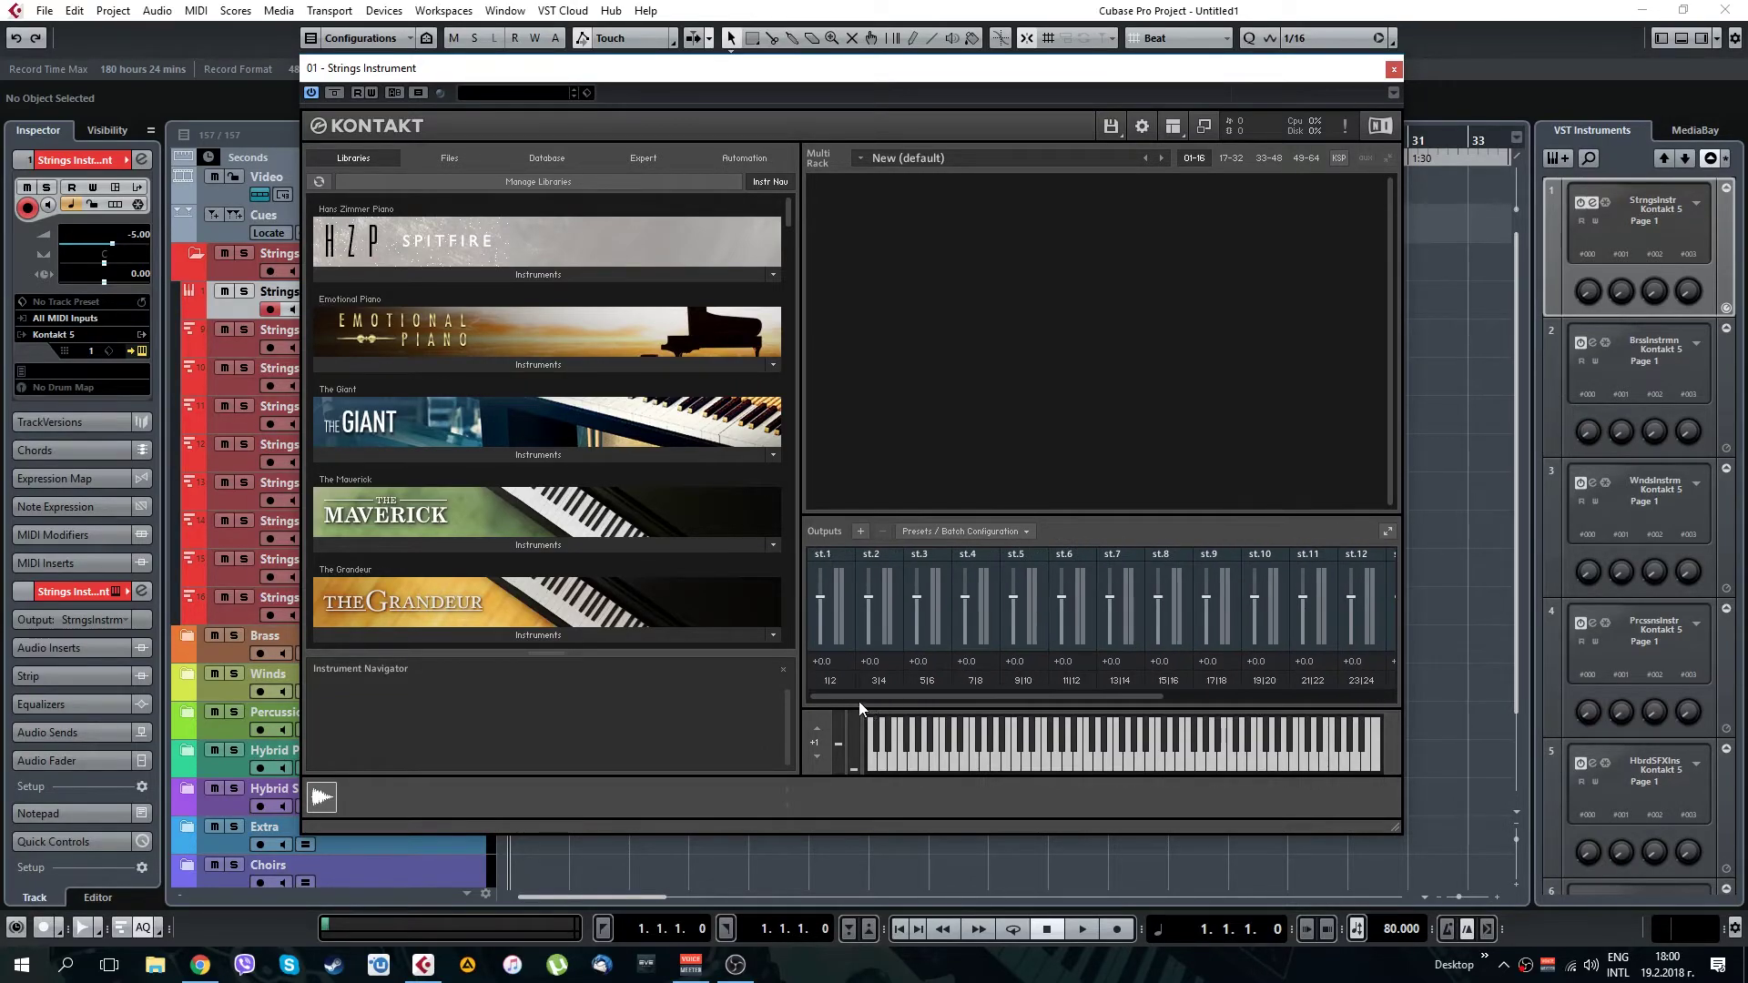
click(862, 532)
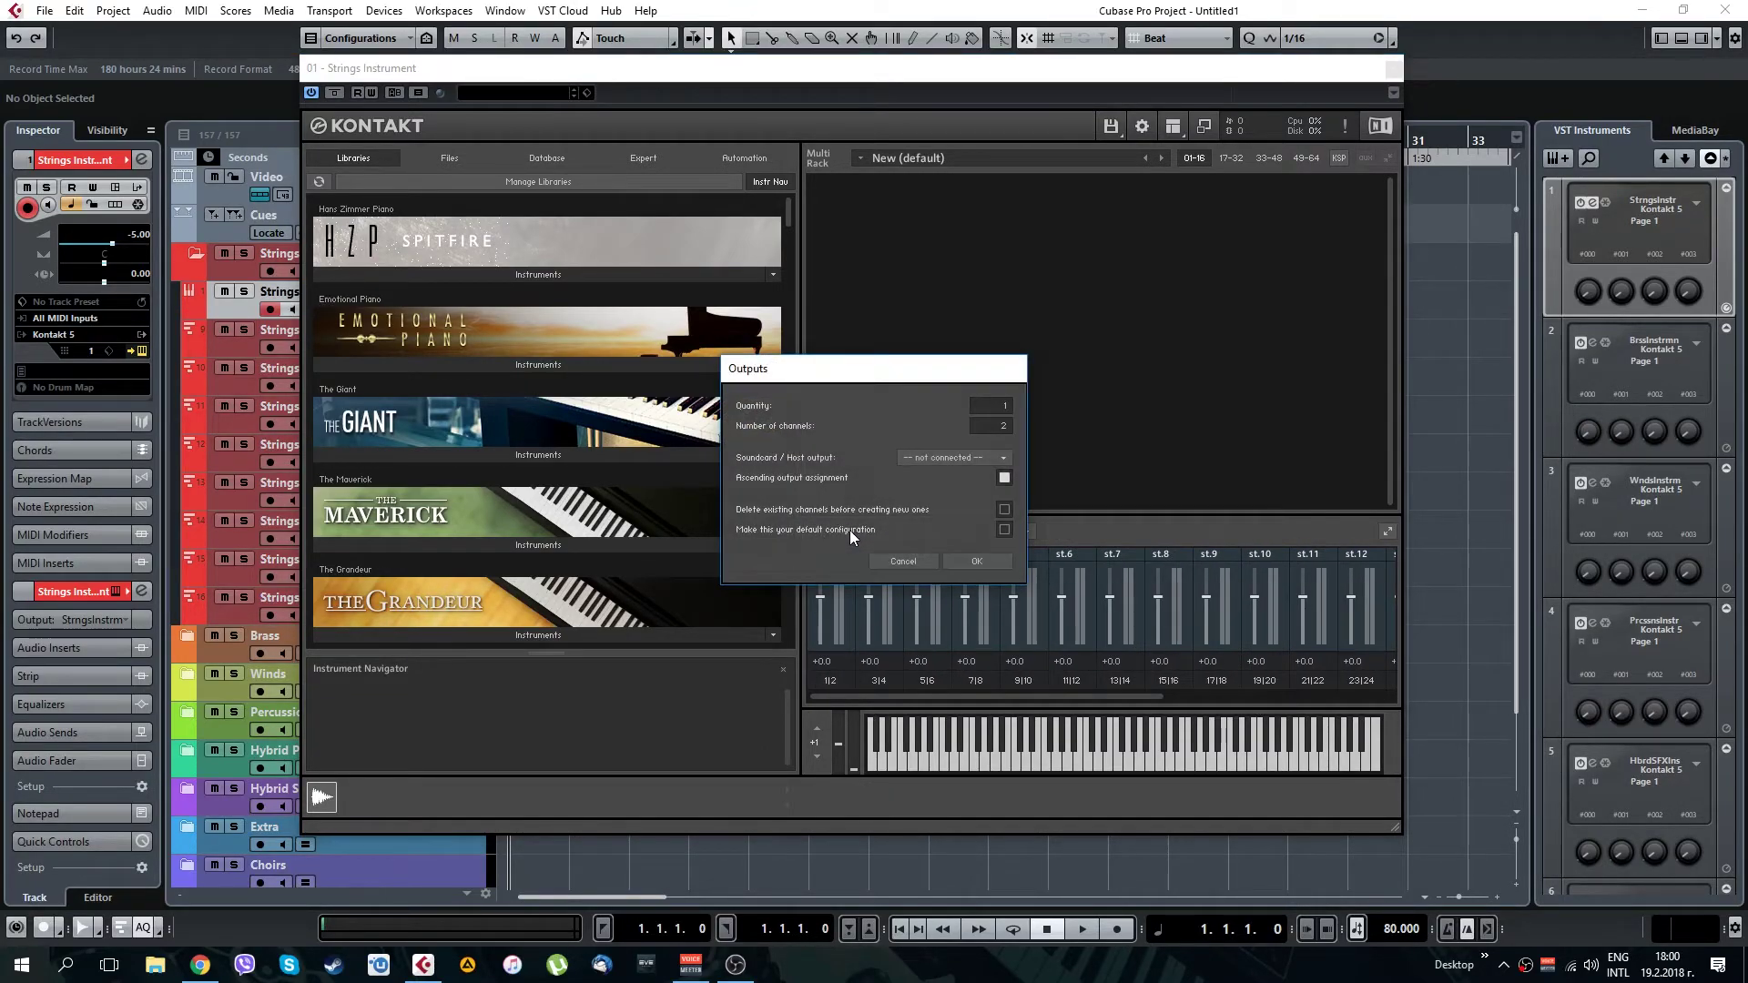
click(917, 559)
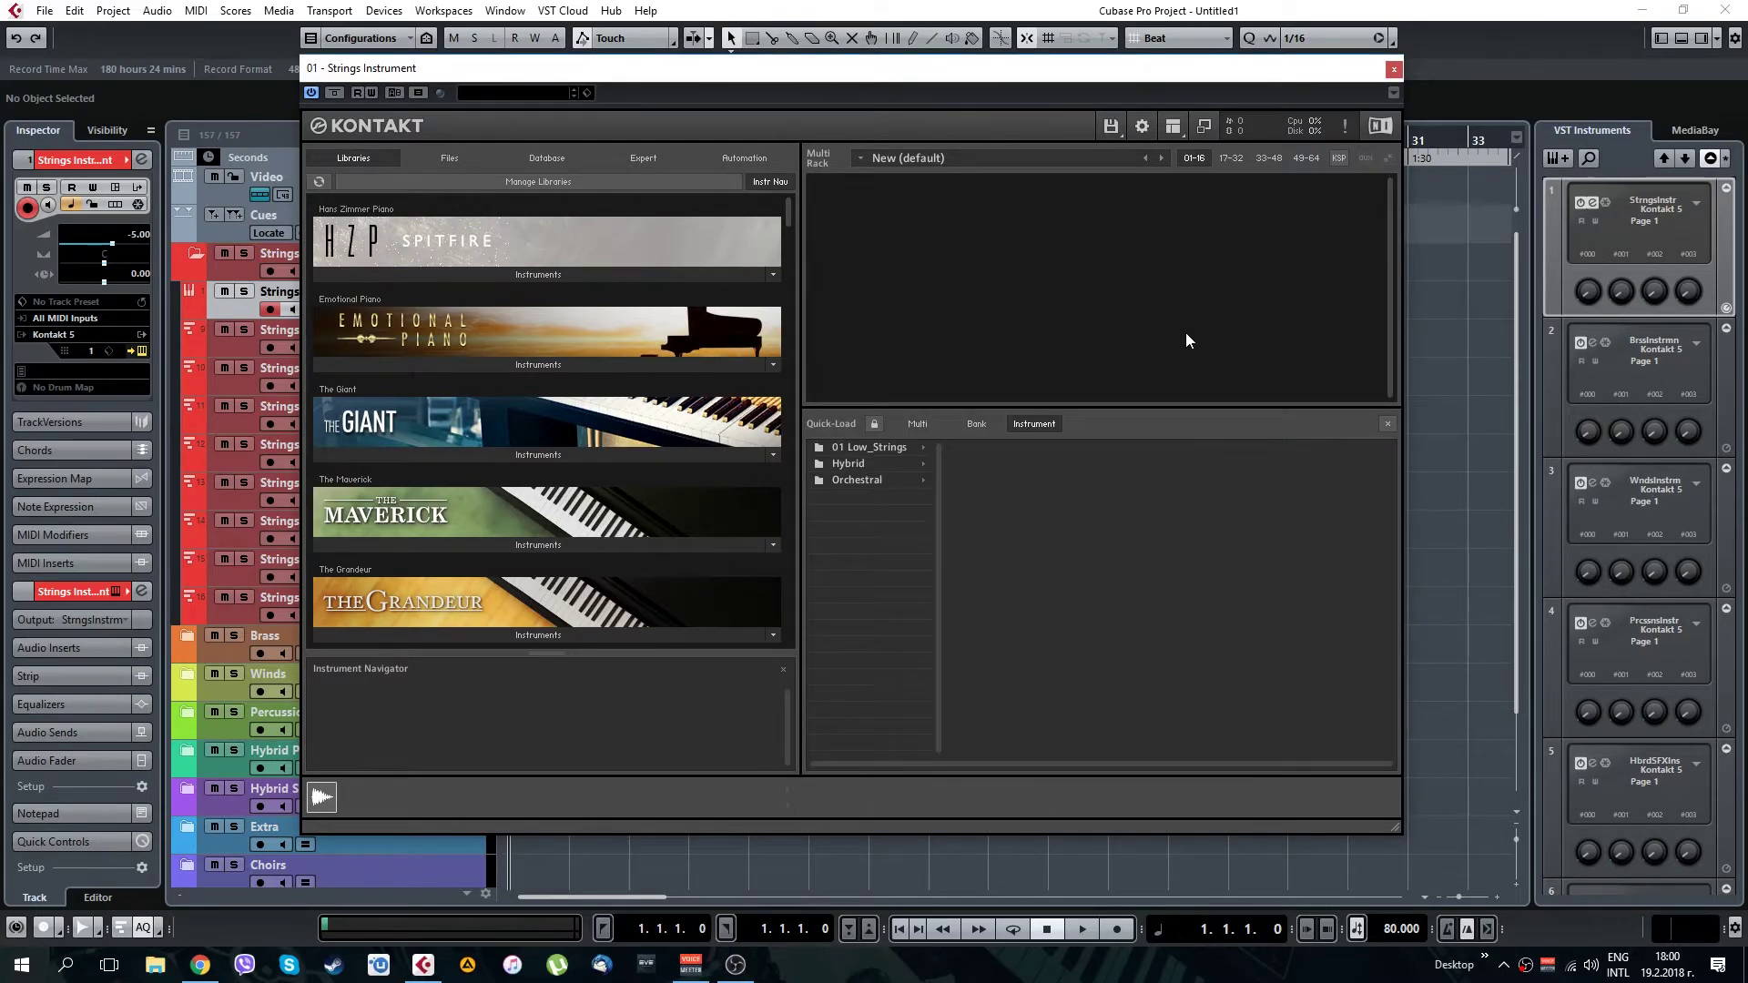
click(1387, 424)
click(1385, 532)
click(1387, 466)
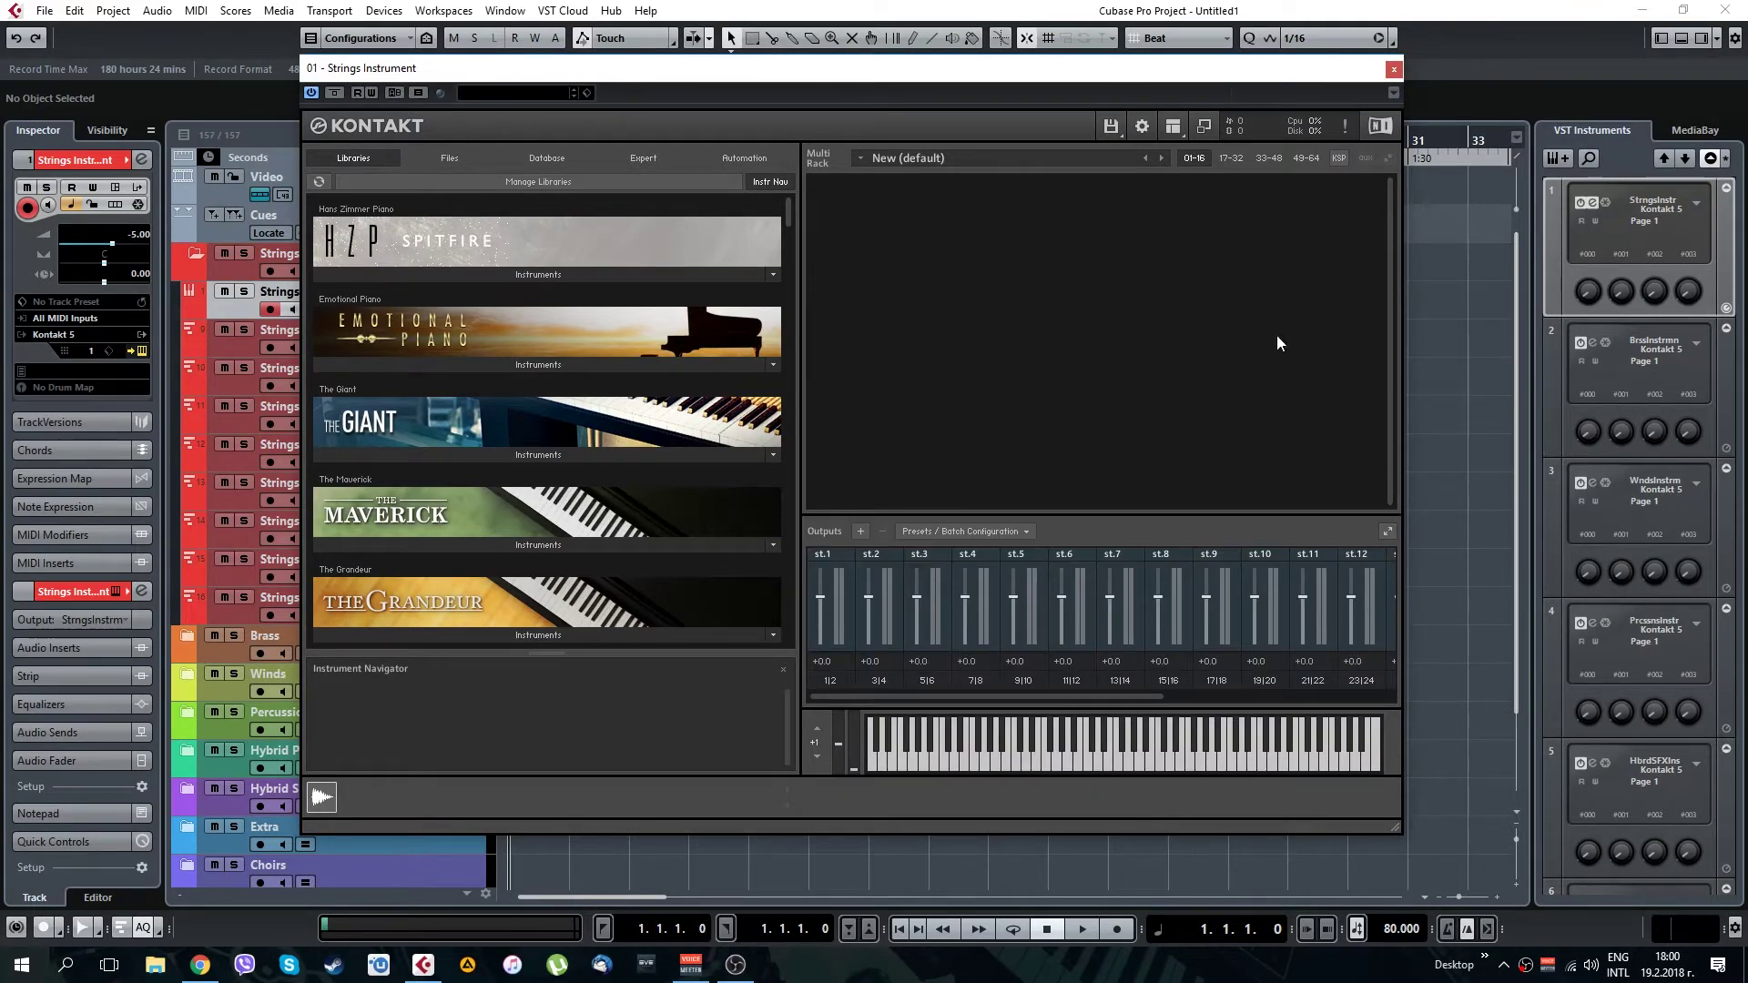
Review Kontakt's Options settings, then uncheck Outputs in the workspace menu
click(1111, 126)
click(1142, 126)
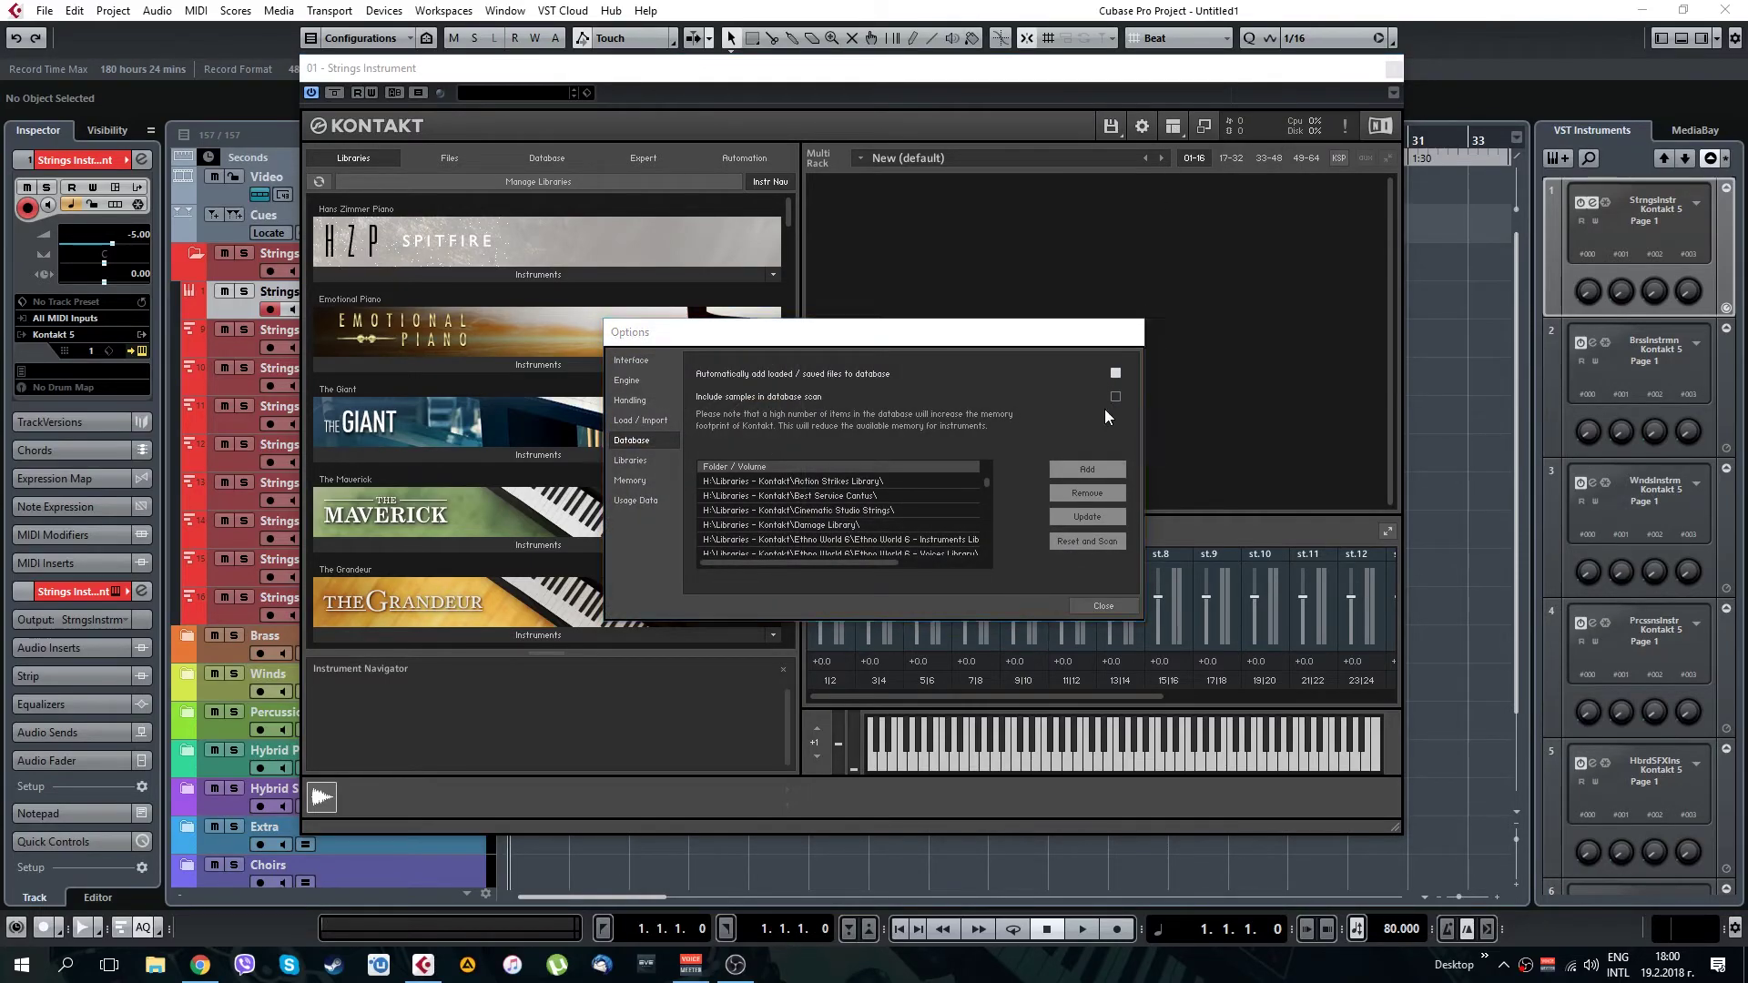
click(1102, 605)
click(1172, 130)
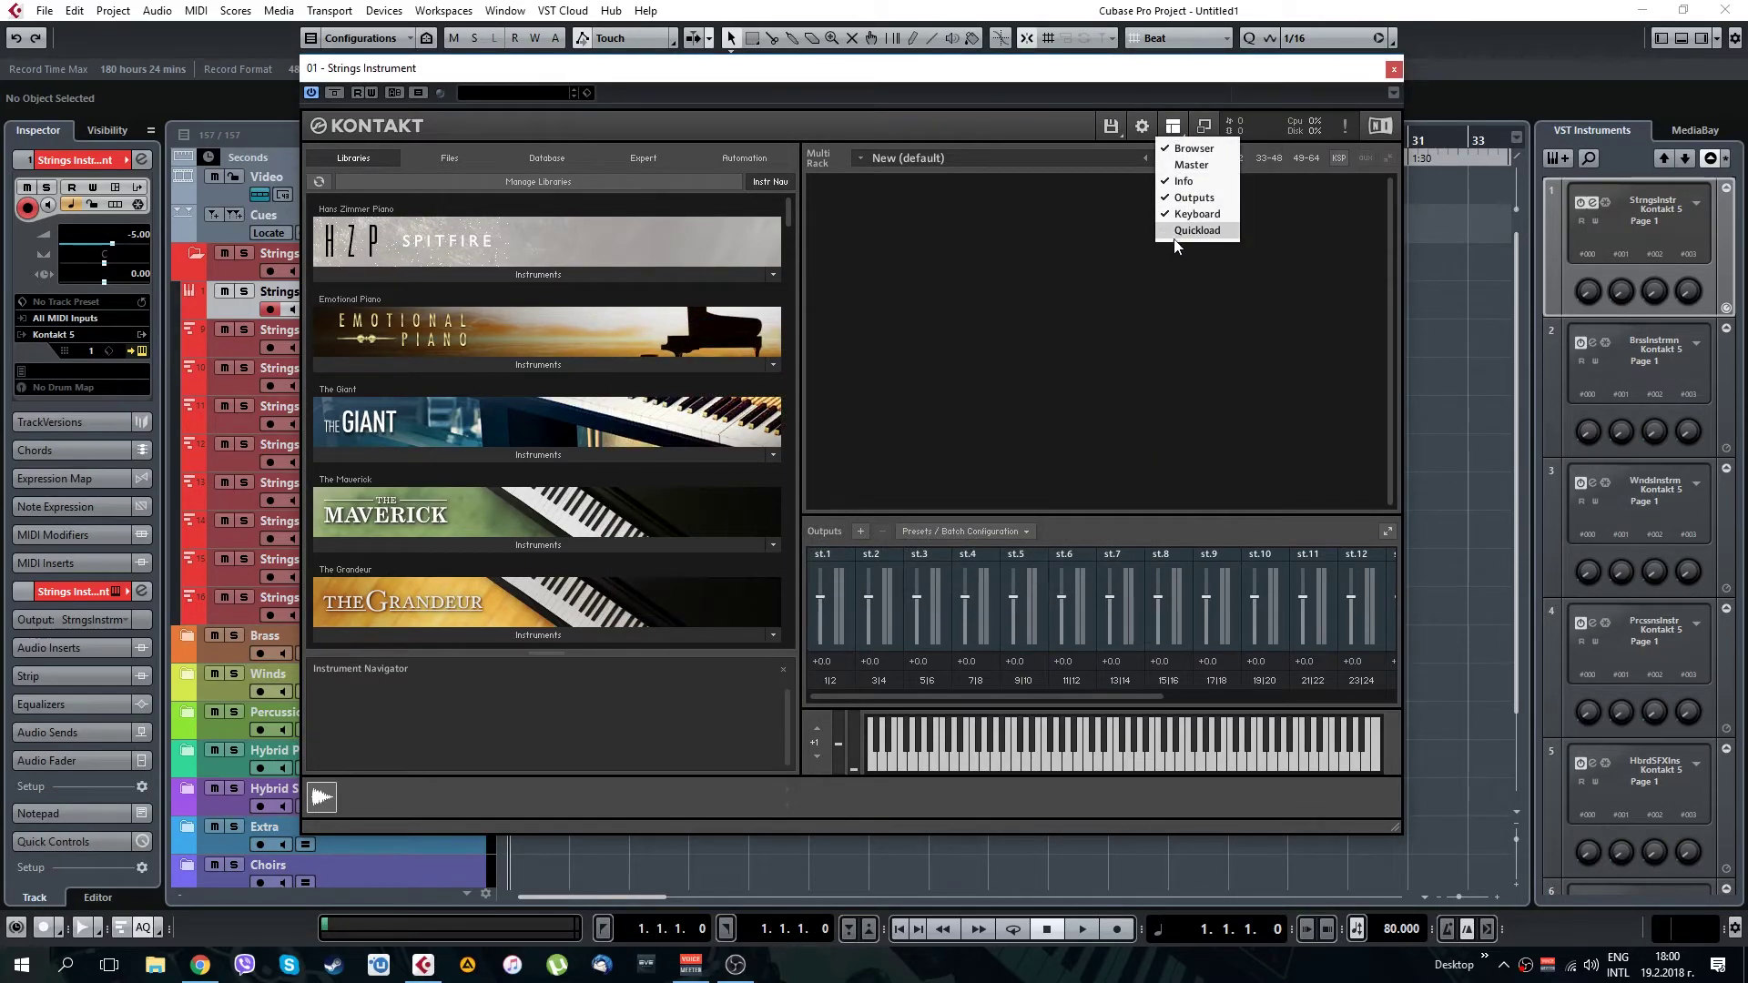
click(1197, 202)
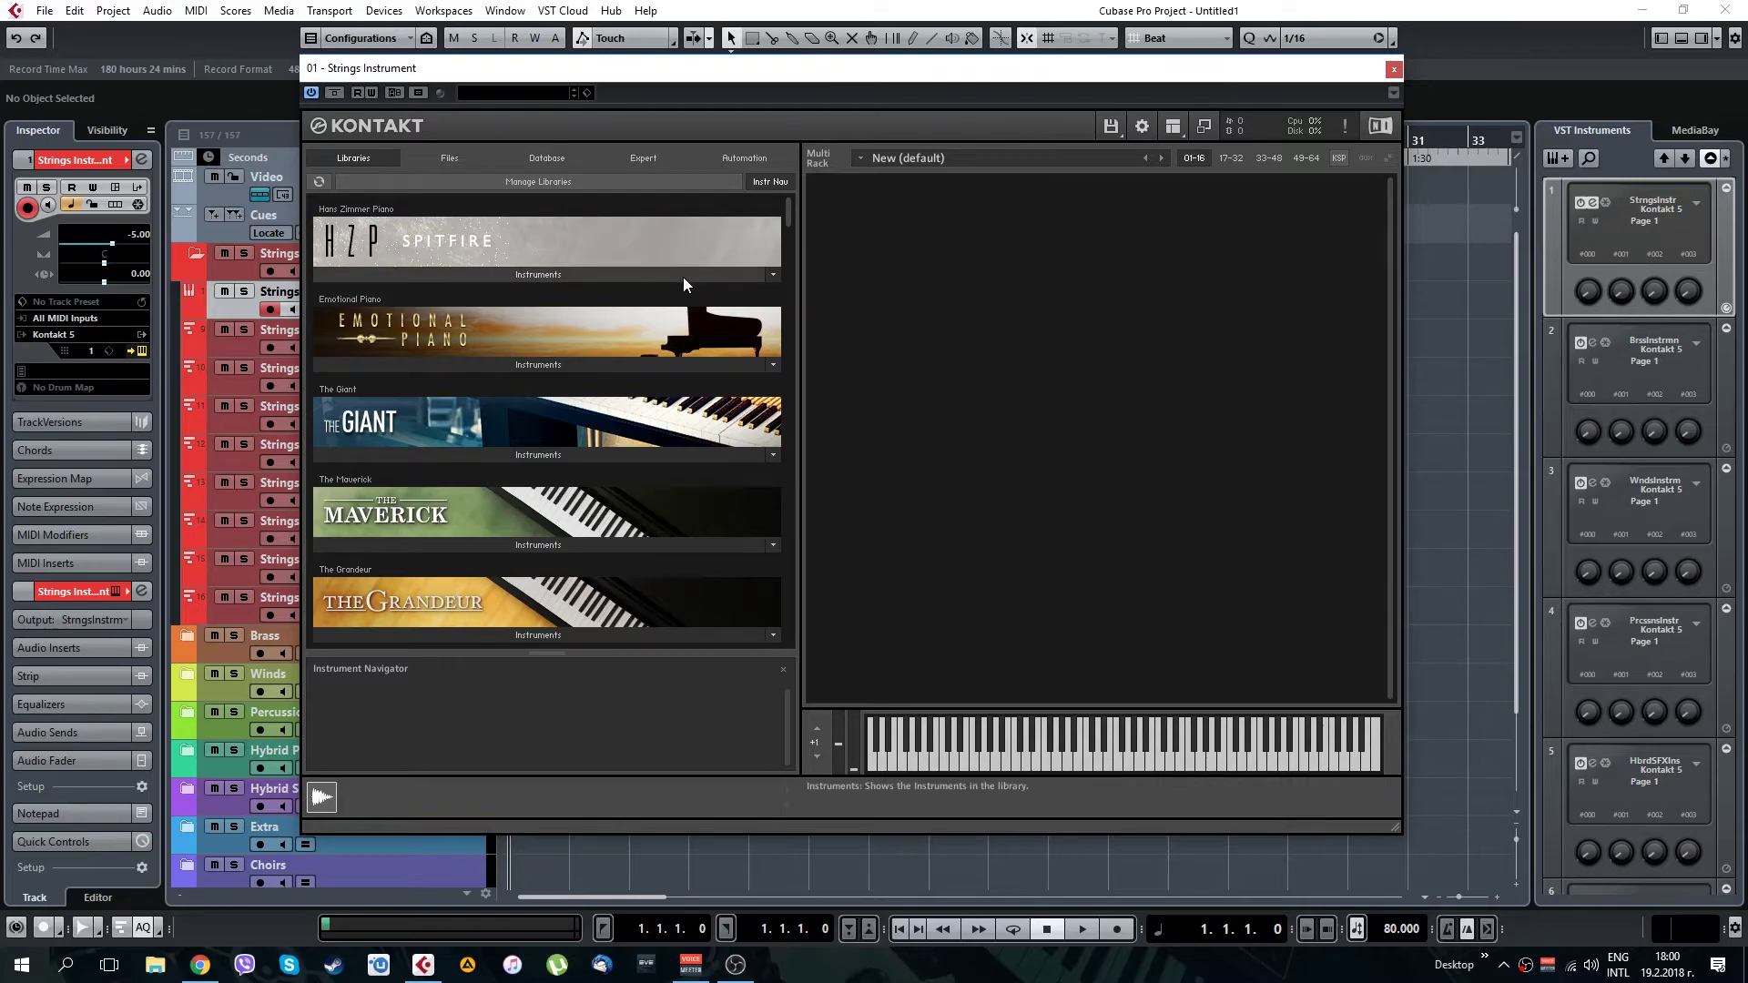
From String Ensemble Instruments, load Basses, Cellos, Violas and Violins 1 Essential.nki into the Kontakt multi
drag(790, 224, 694, 411)
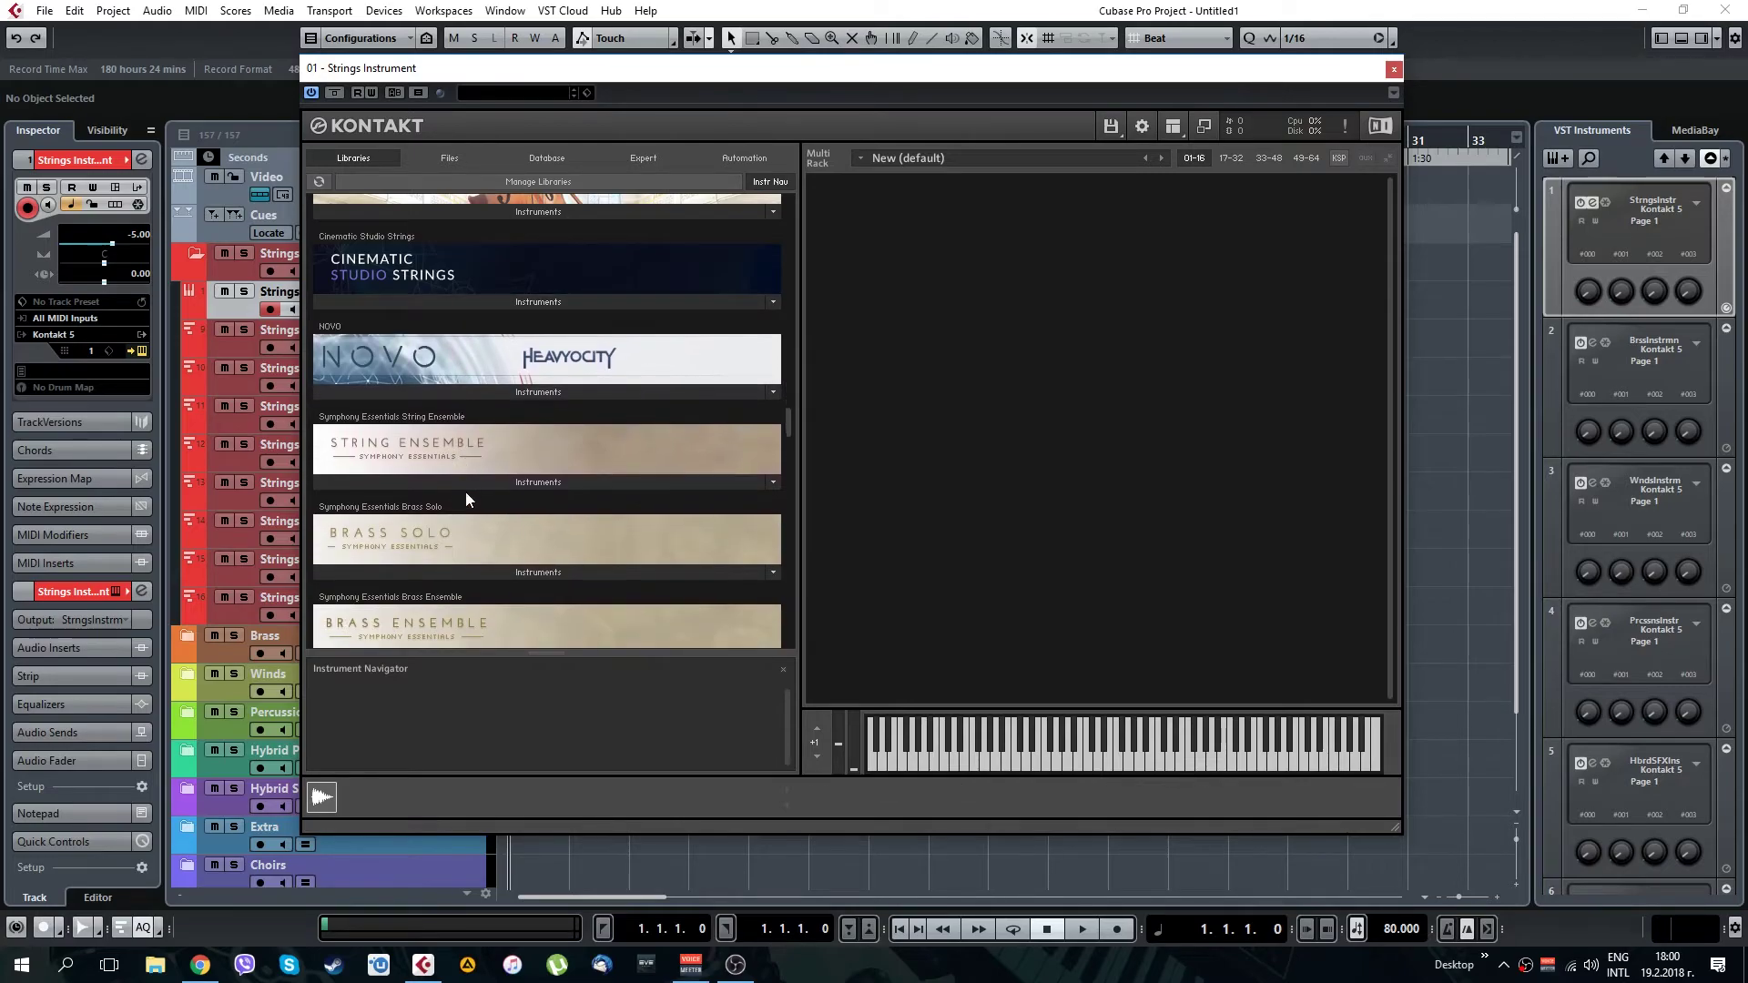
click(483, 484)
double_click(406, 506)
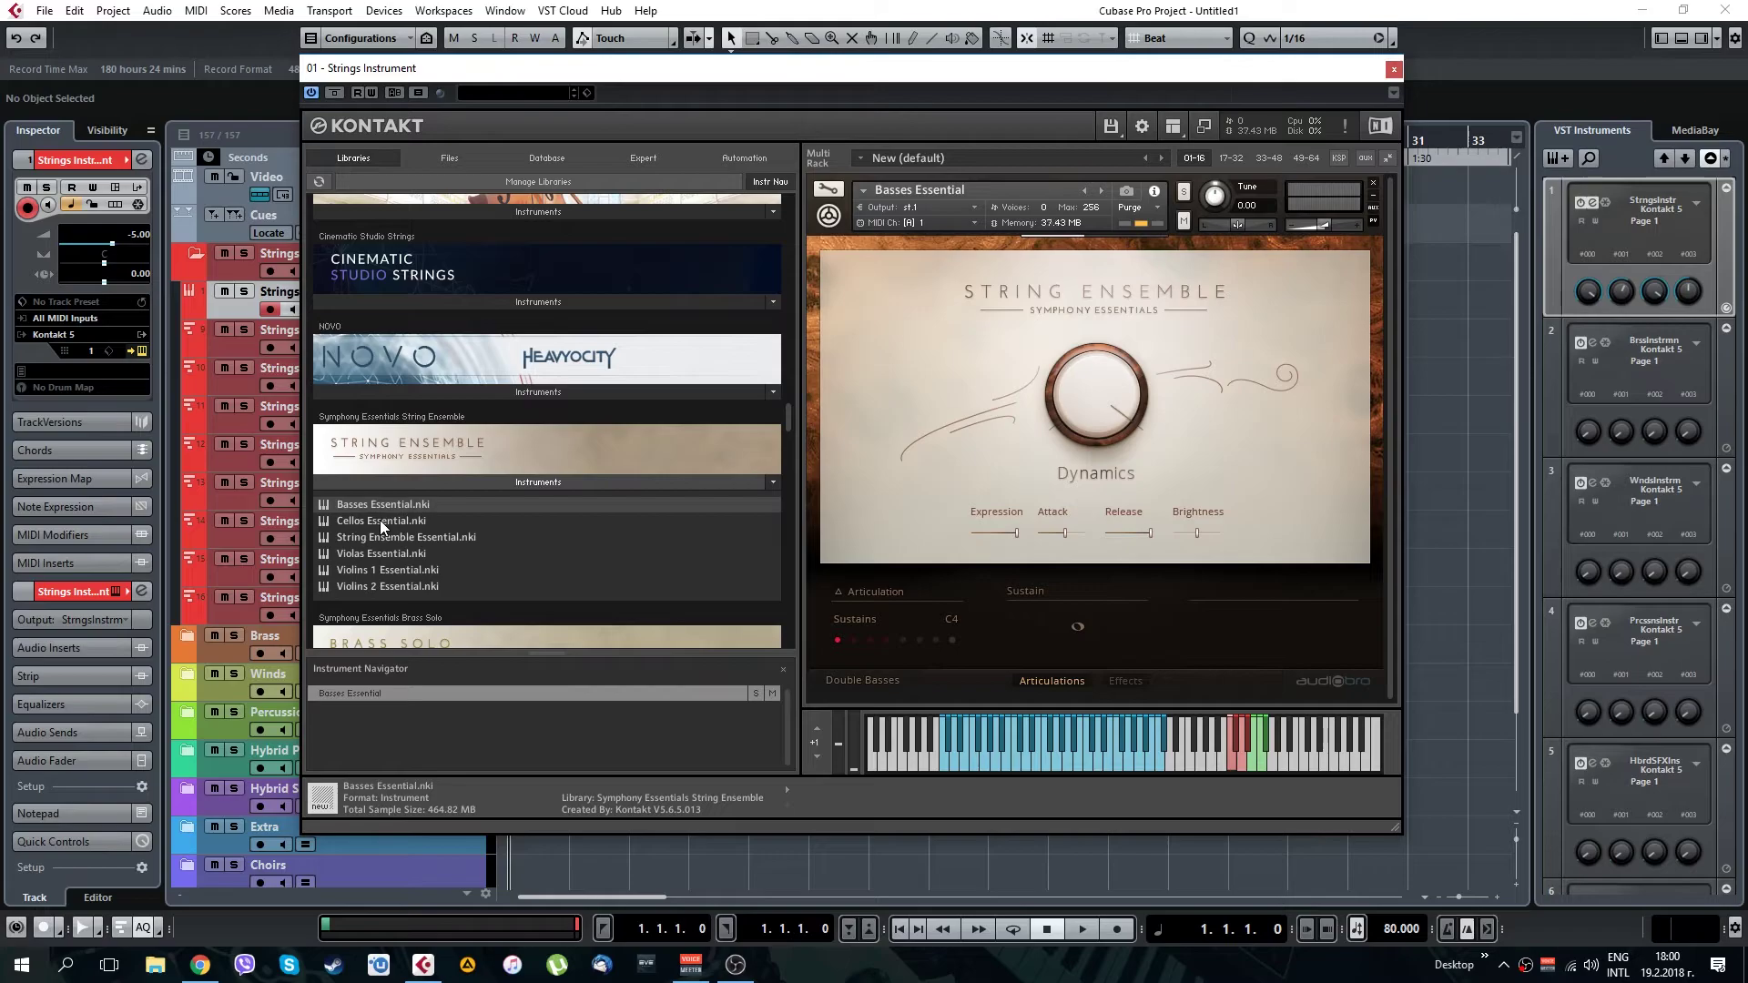
double_click(381, 521)
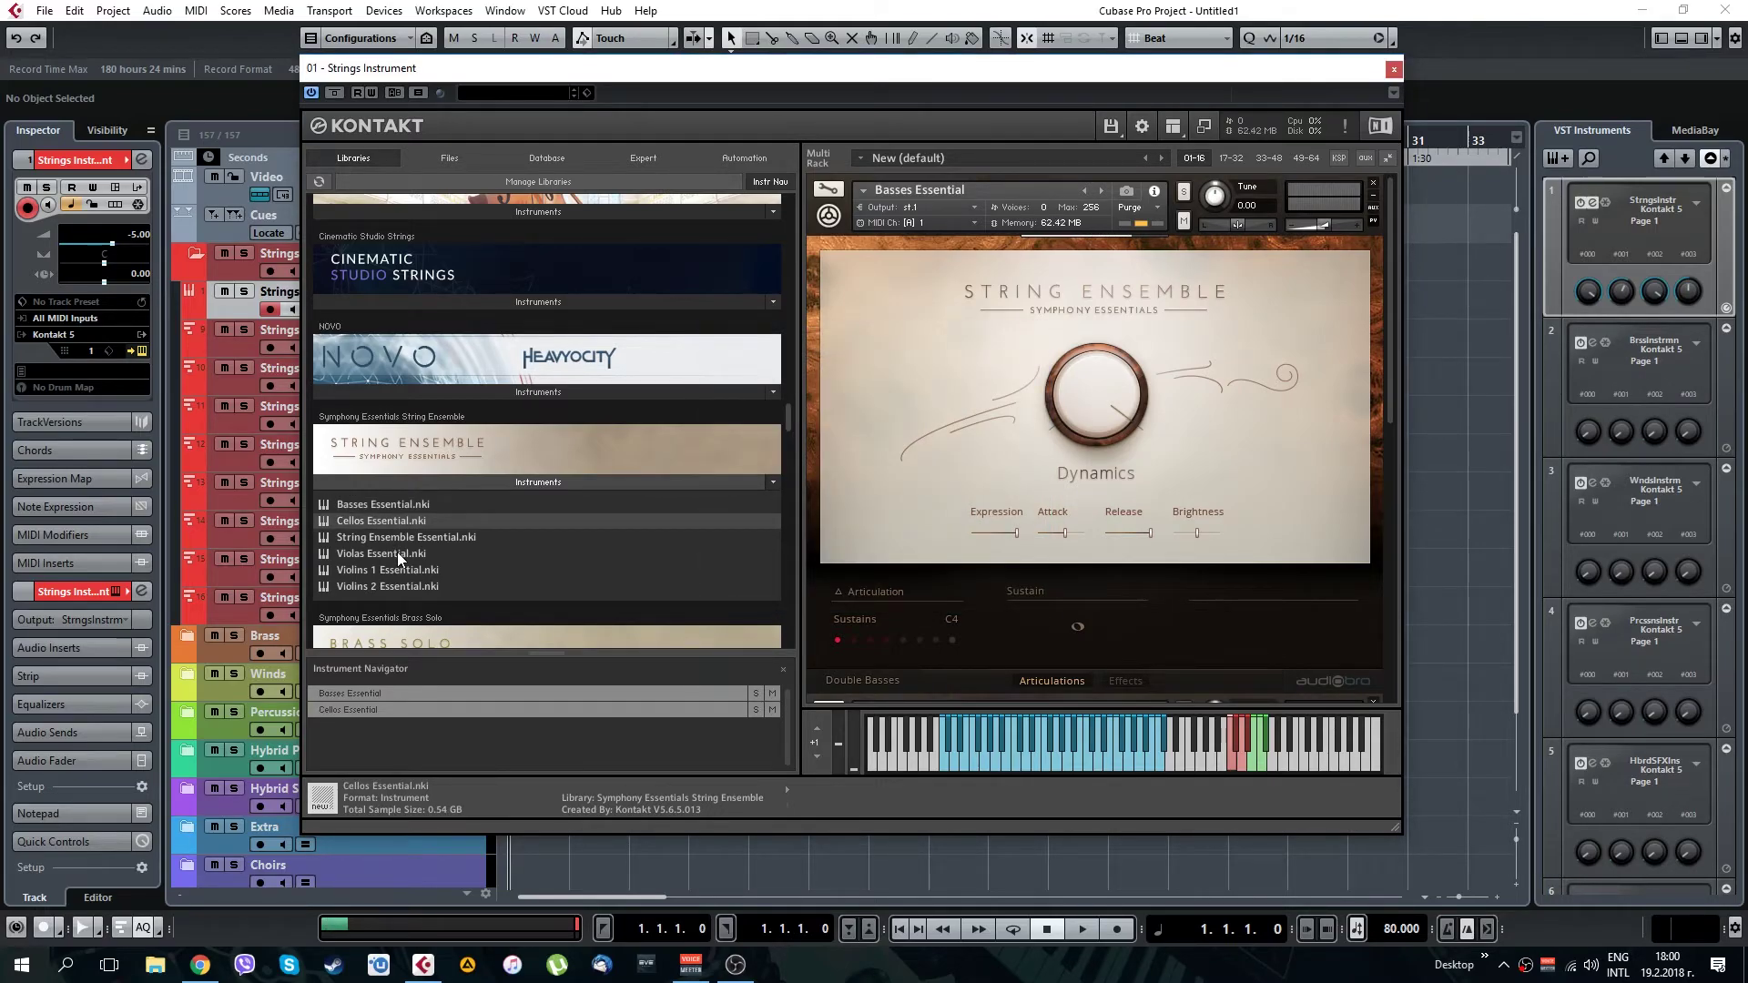
double_click(397, 552)
double_click(397, 568)
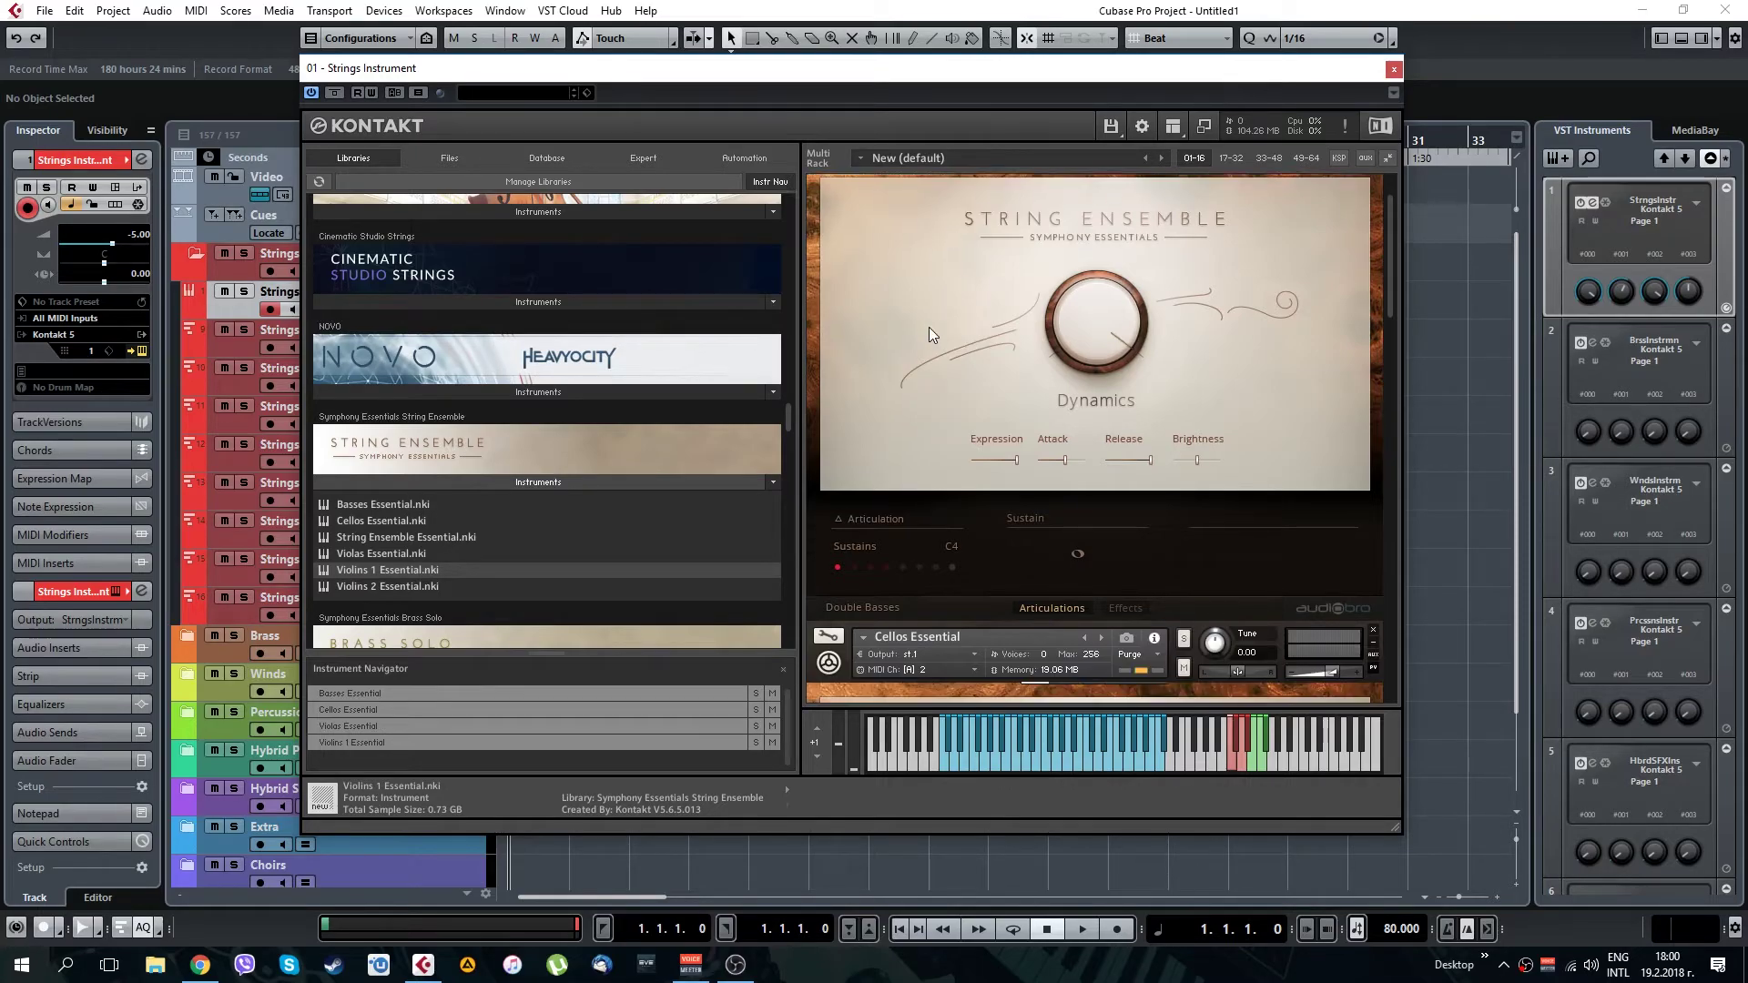
scroll(919, 335, down, 1)
scroll(917, 583, down, 3)
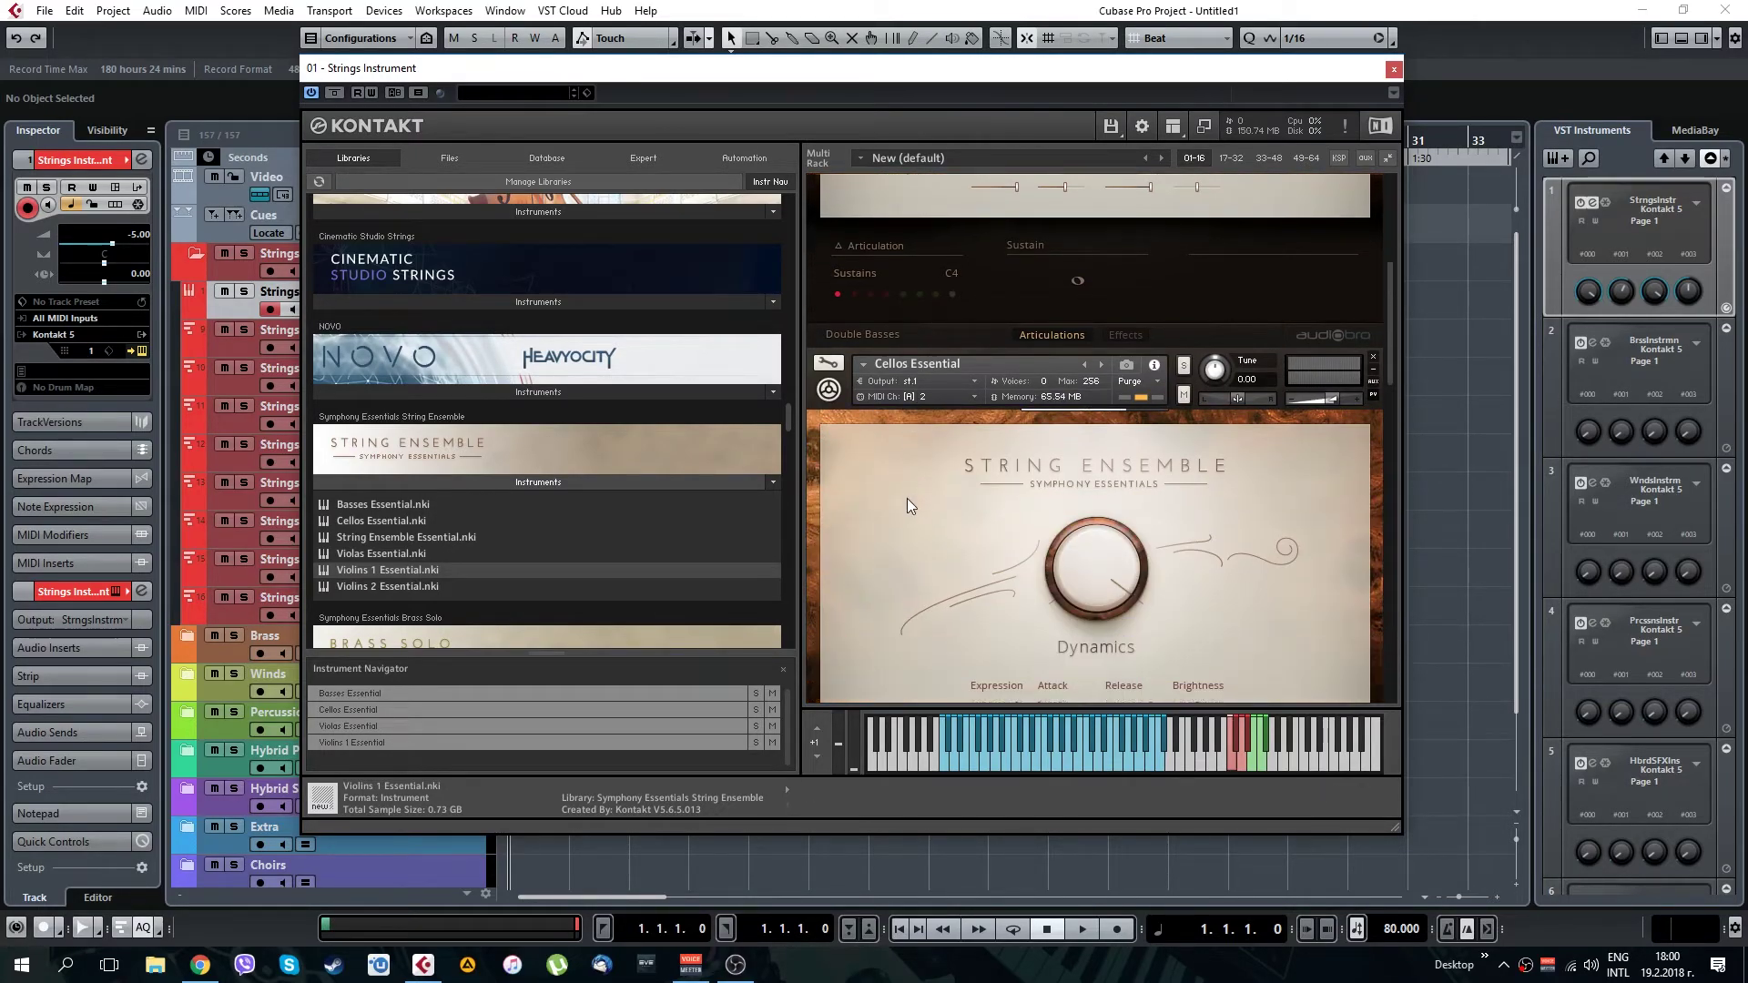
scroll(919, 483, down, 3)
drag(884, 70, 1238, 103)
right_click(516, 360)
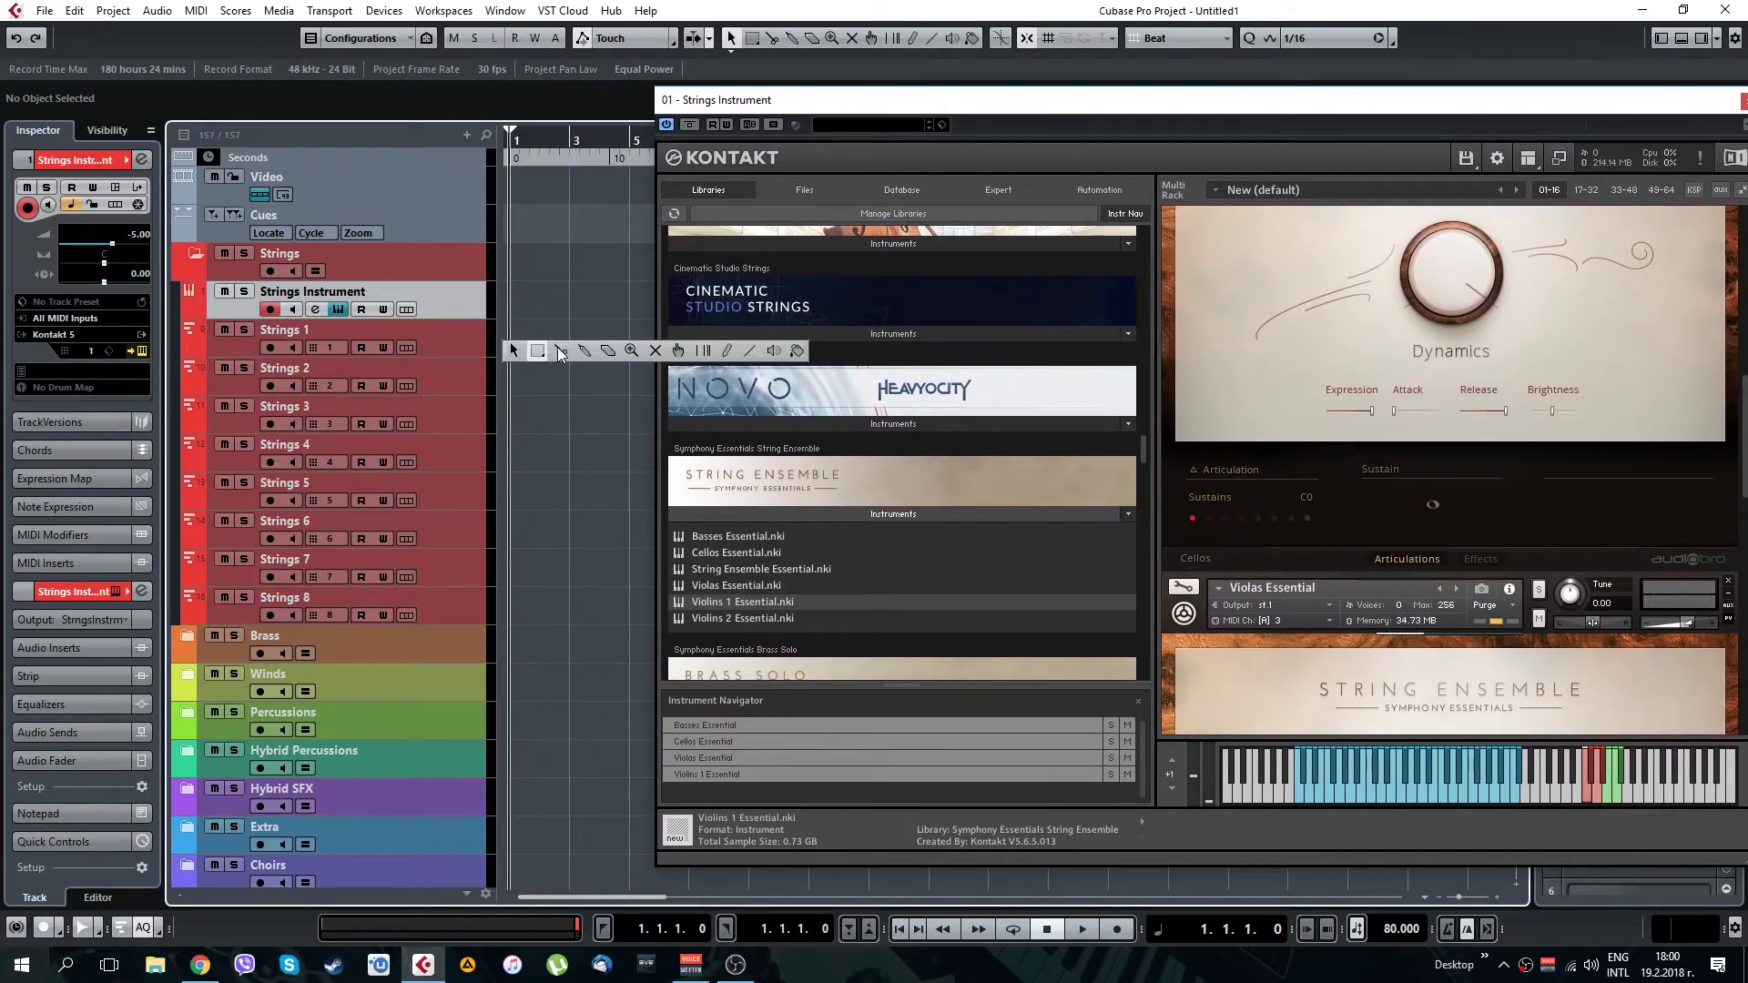
click(561, 452)
click(472, 349)
click(462, 377)
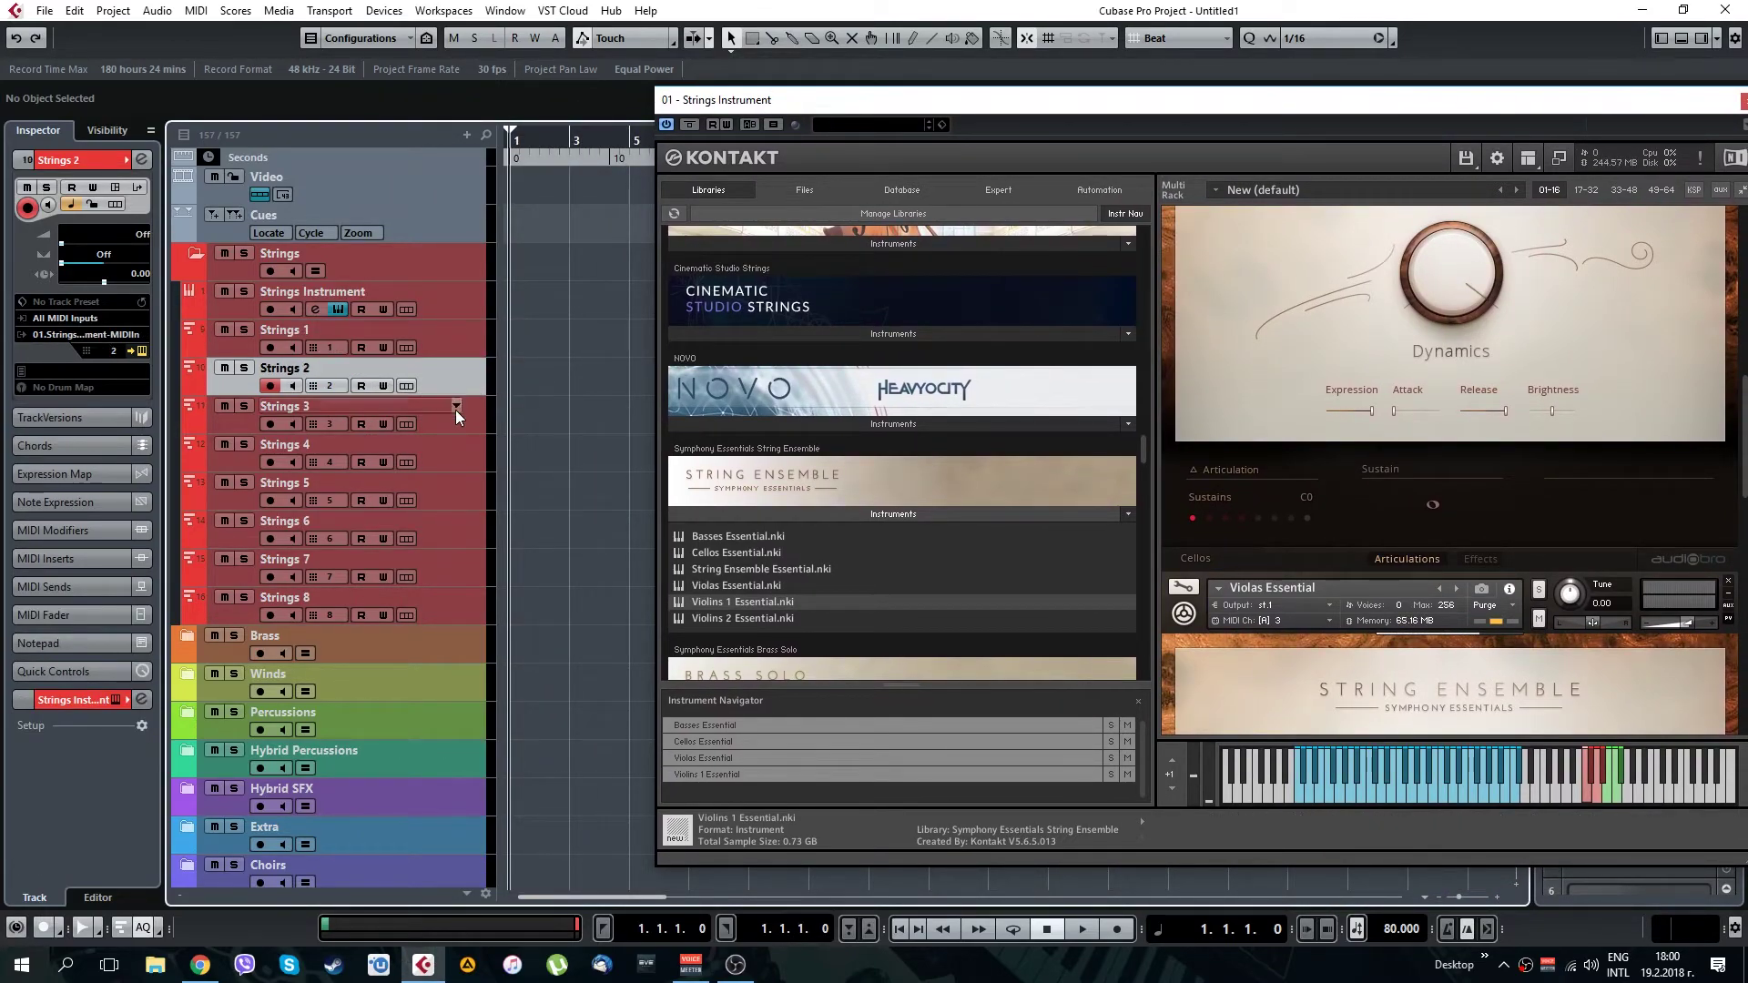
click(456, 410)
click(460, 449)
click(439, 497)
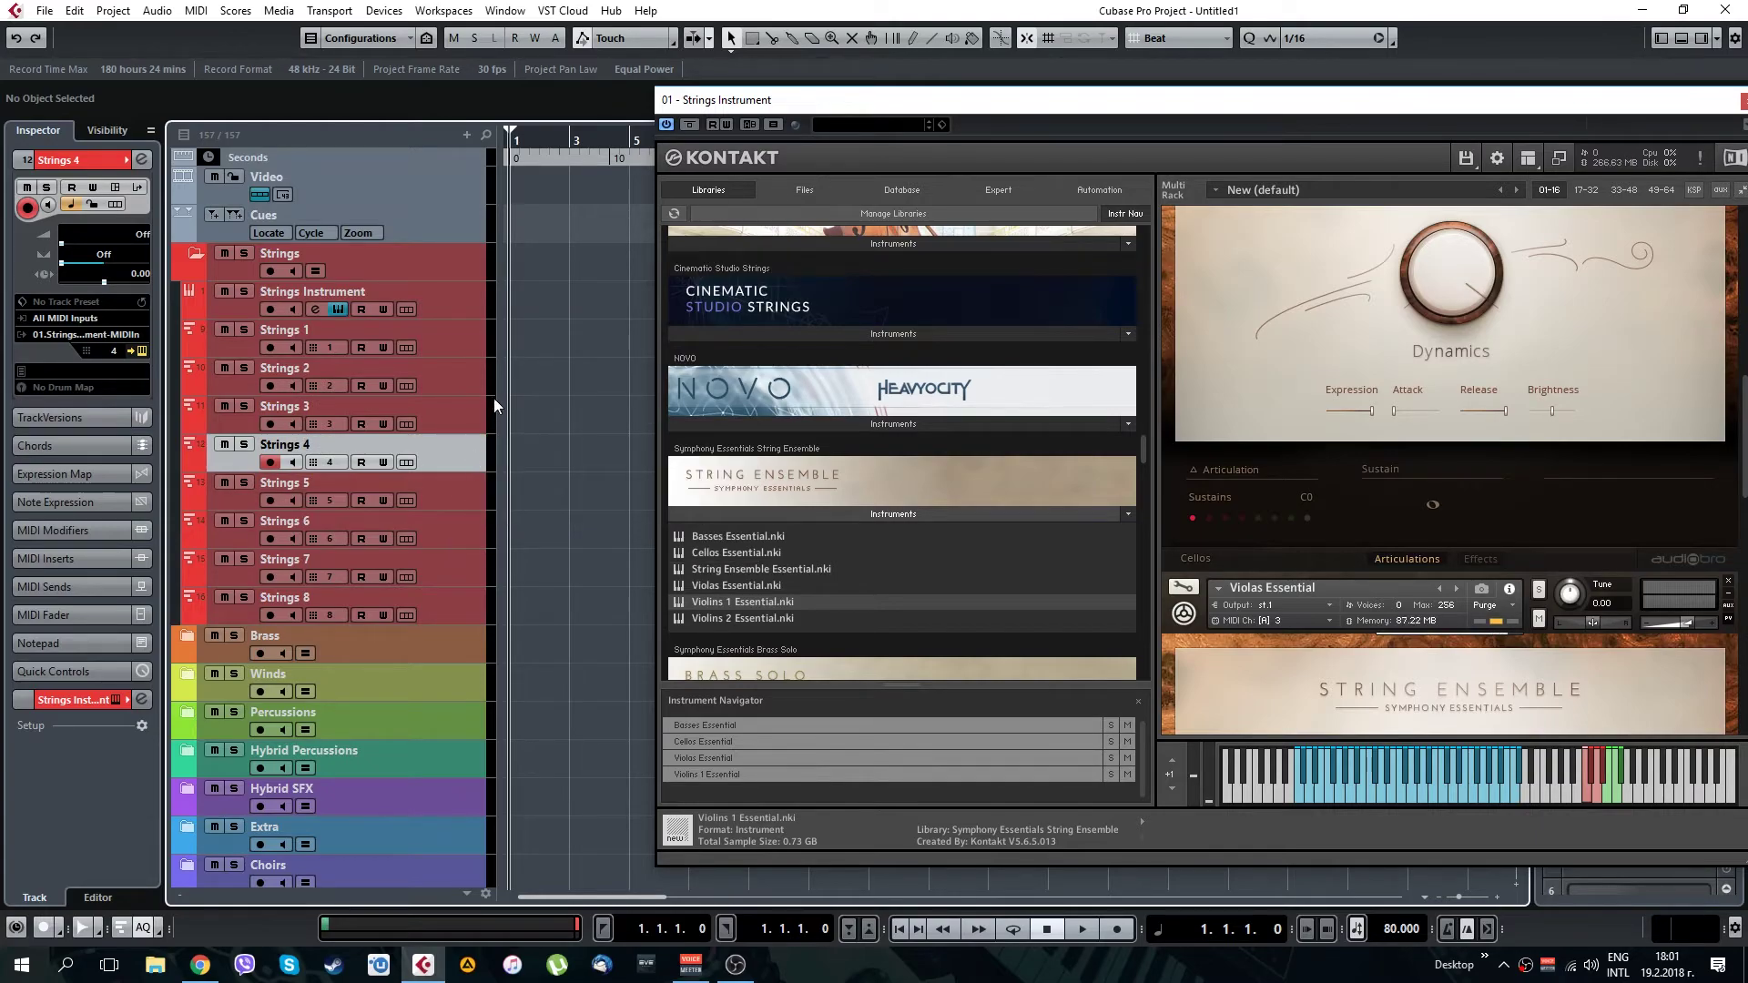
click(475, 342)
click(333, 349)
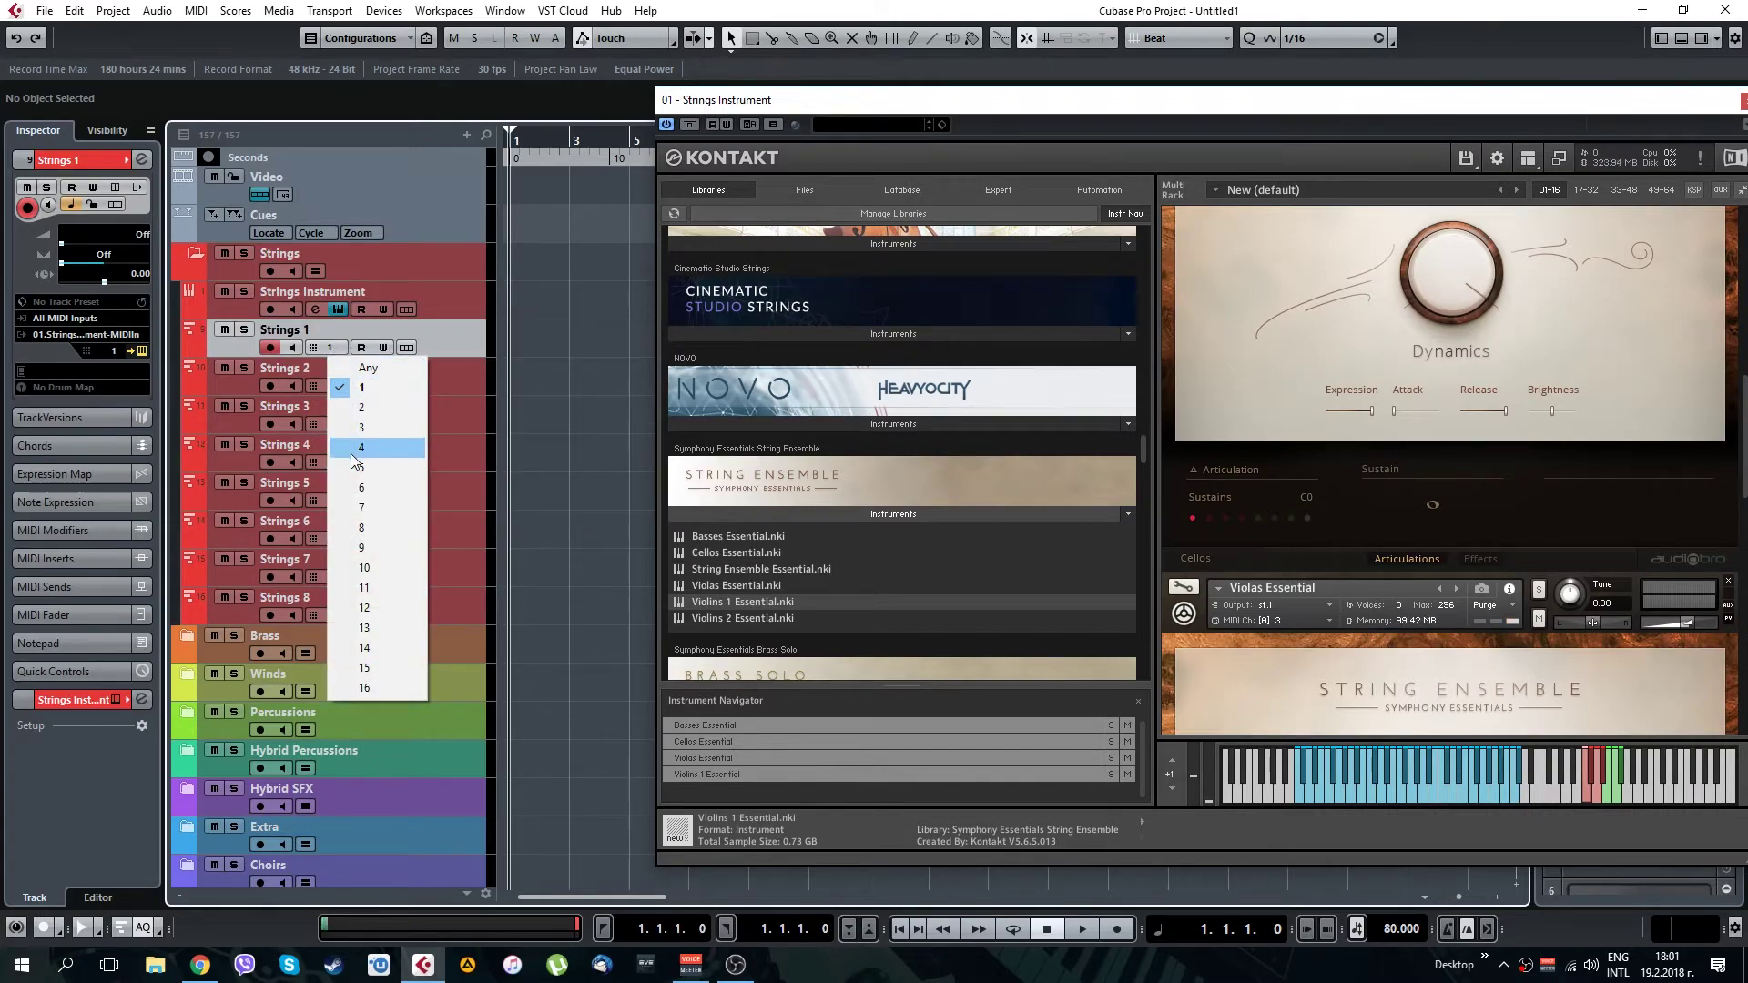
click(469, 341)
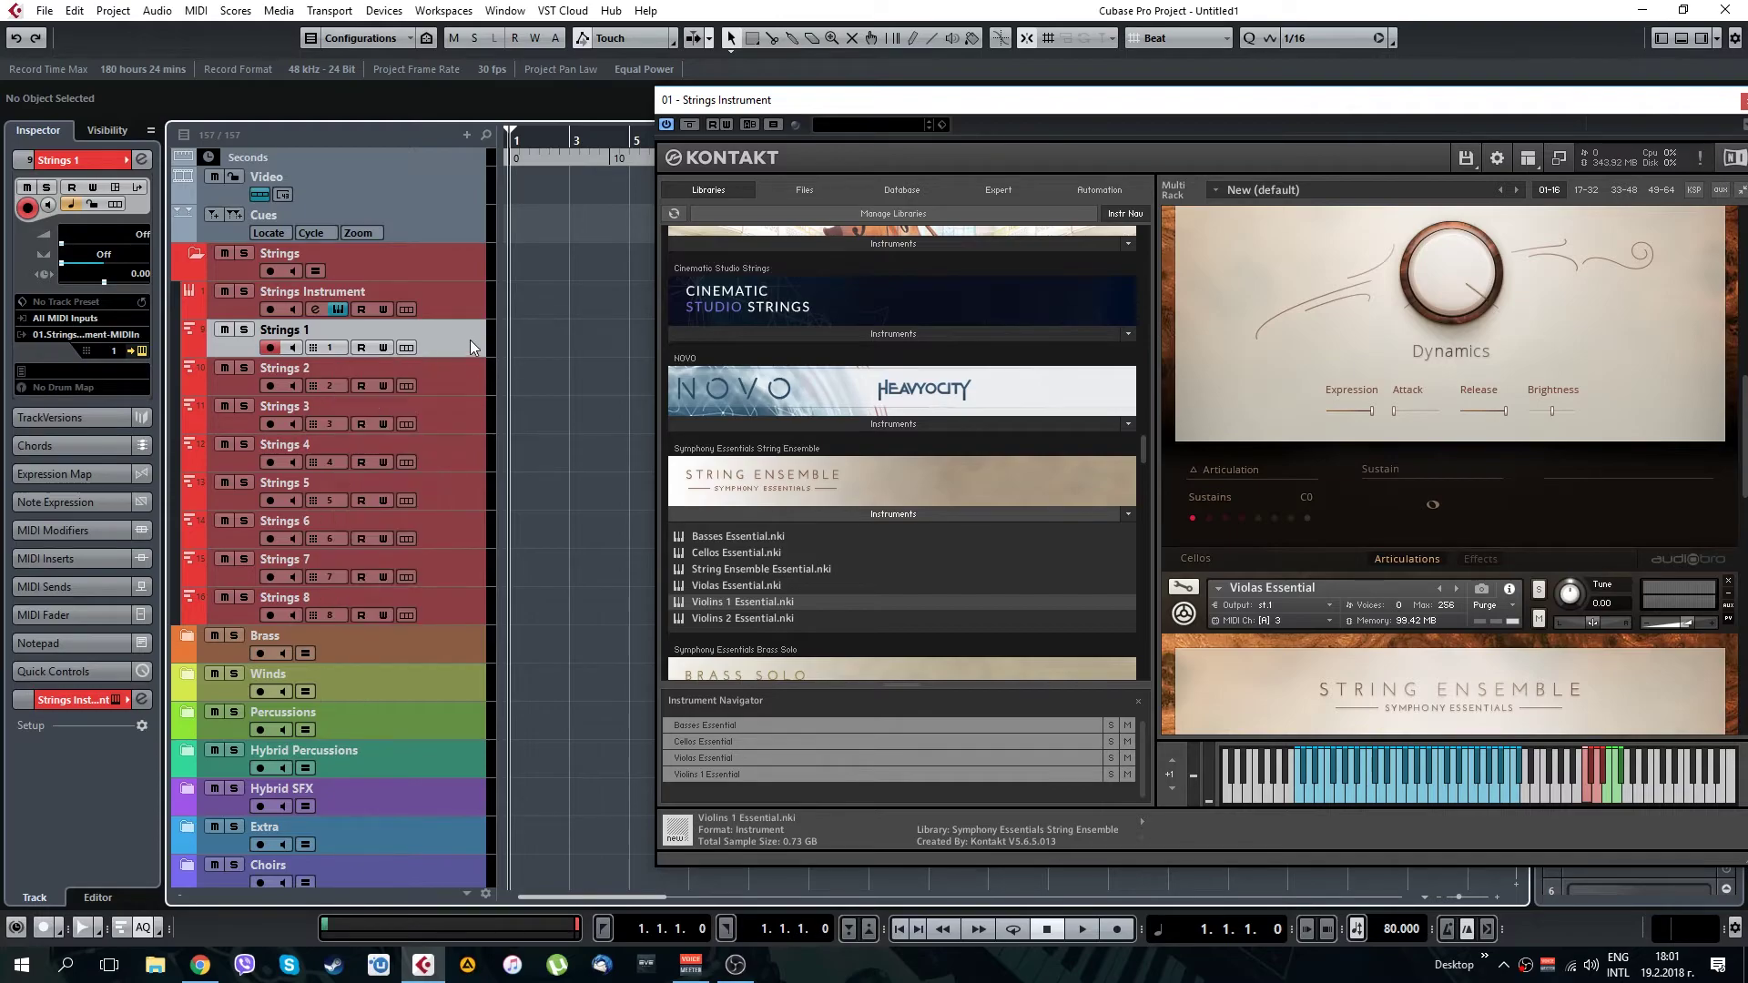
click(334, 349)
click(333, 351)
click(333, 353)
click(494, 362)
drag(1265, 109, 1003, 125)
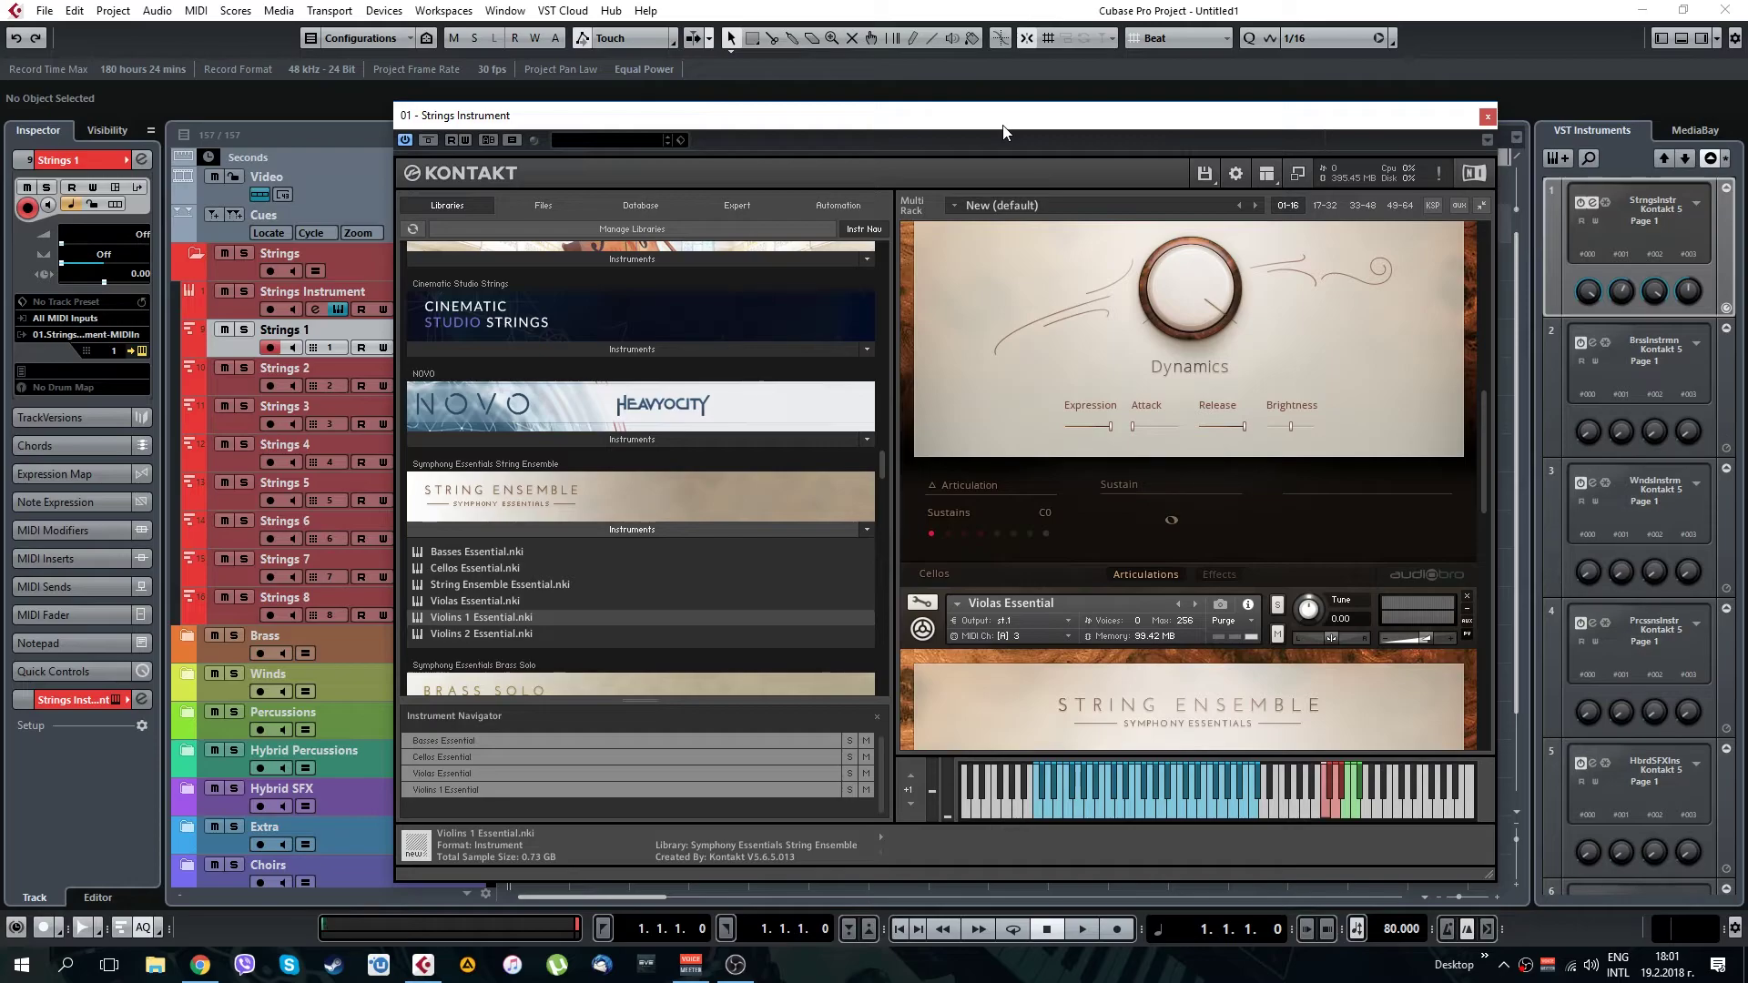
Keep Basses on MIDI channel 1 and set Cellos to MIDI channel 2, output st.2
scroll(1341, 350, up, 2)
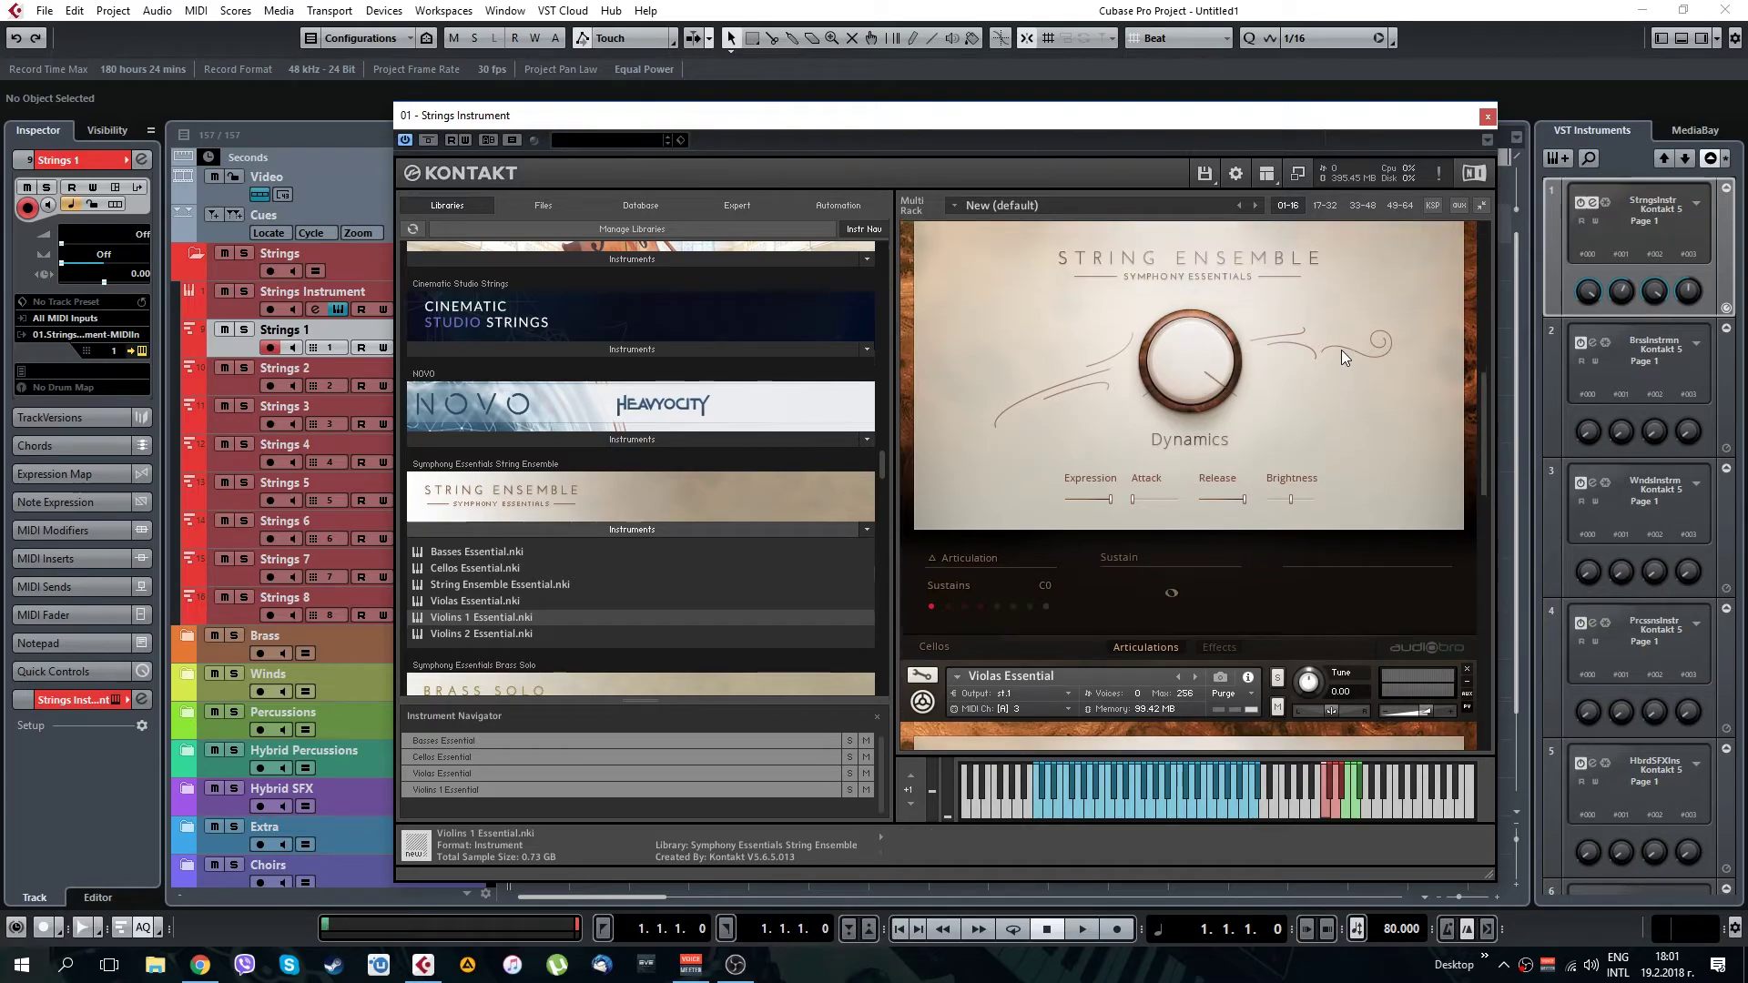
scroll(1341, 350, up, 6)
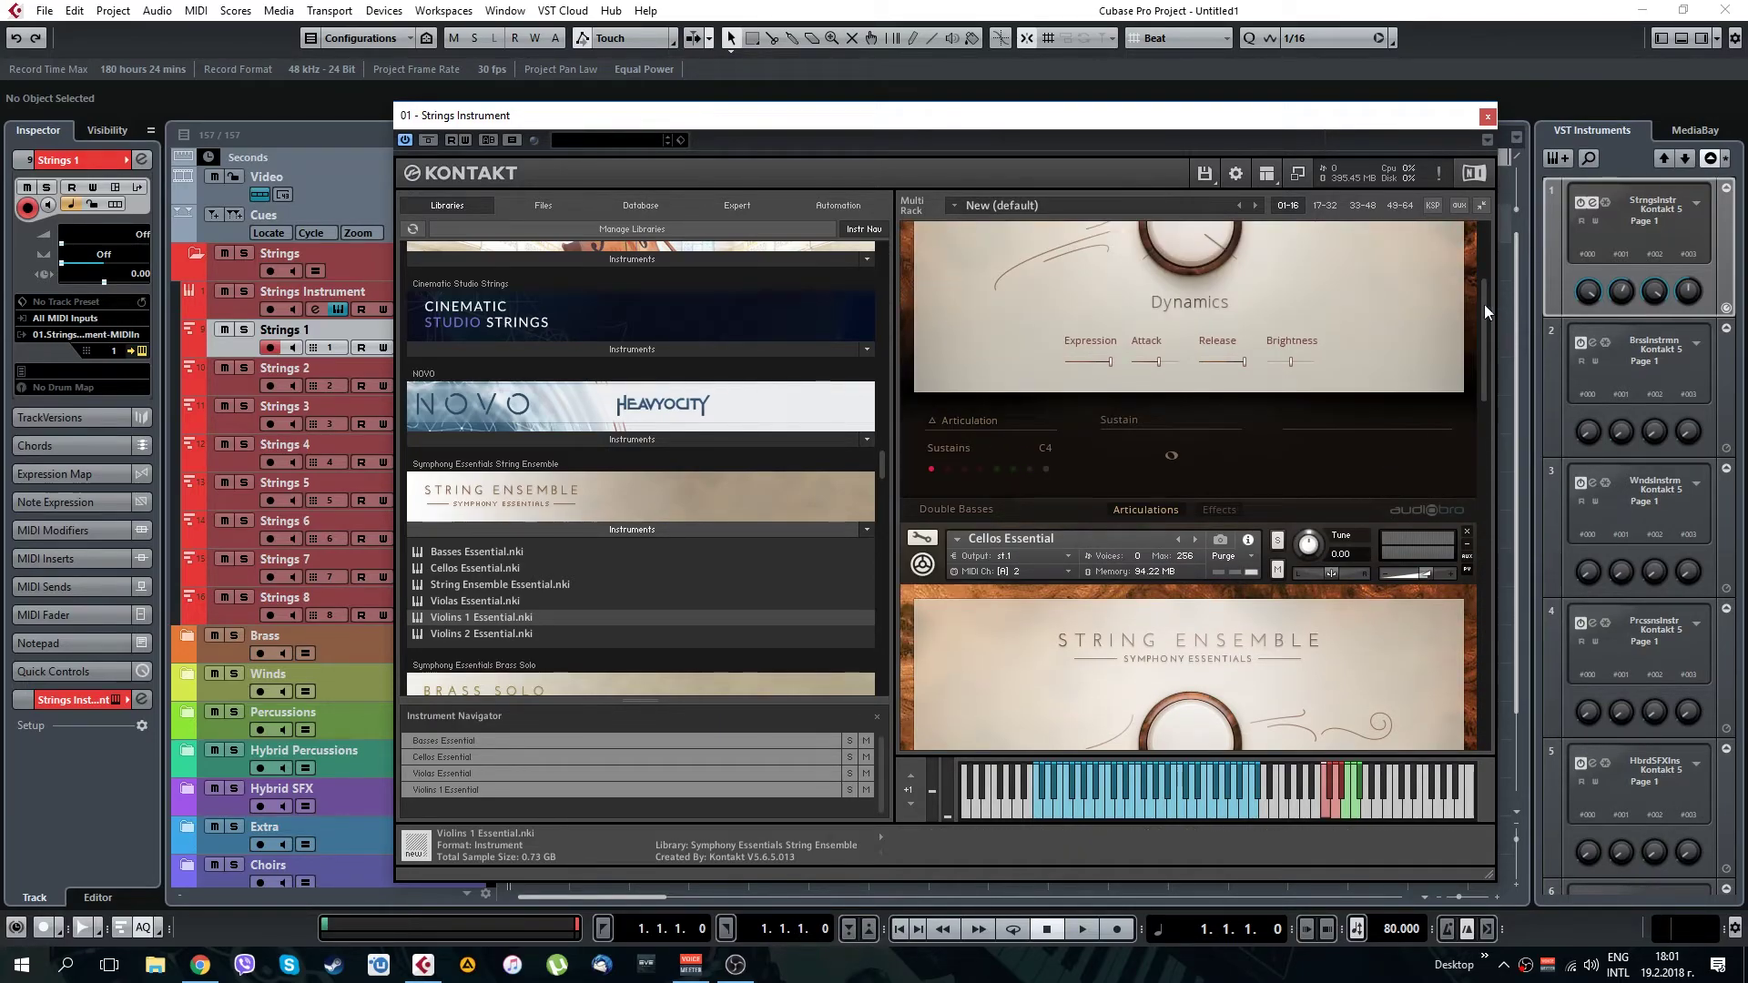
drag(1484, 304, 1478, 248)
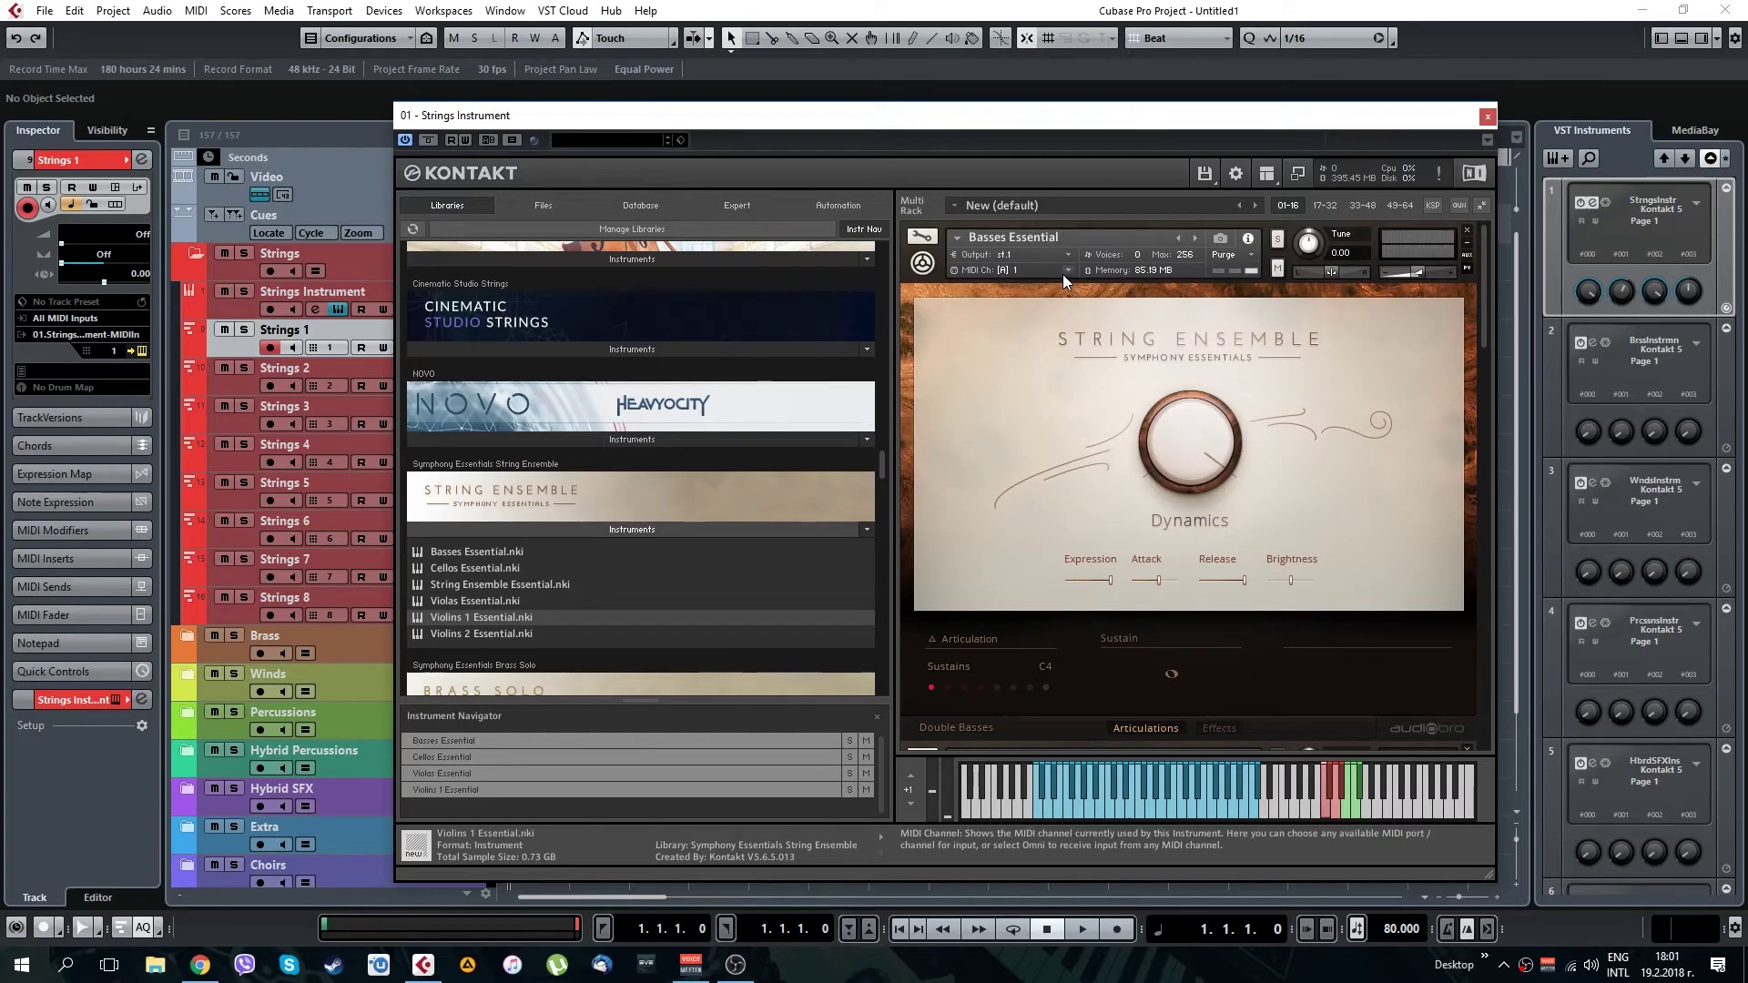
click(1063, 275)
click(966, 290)
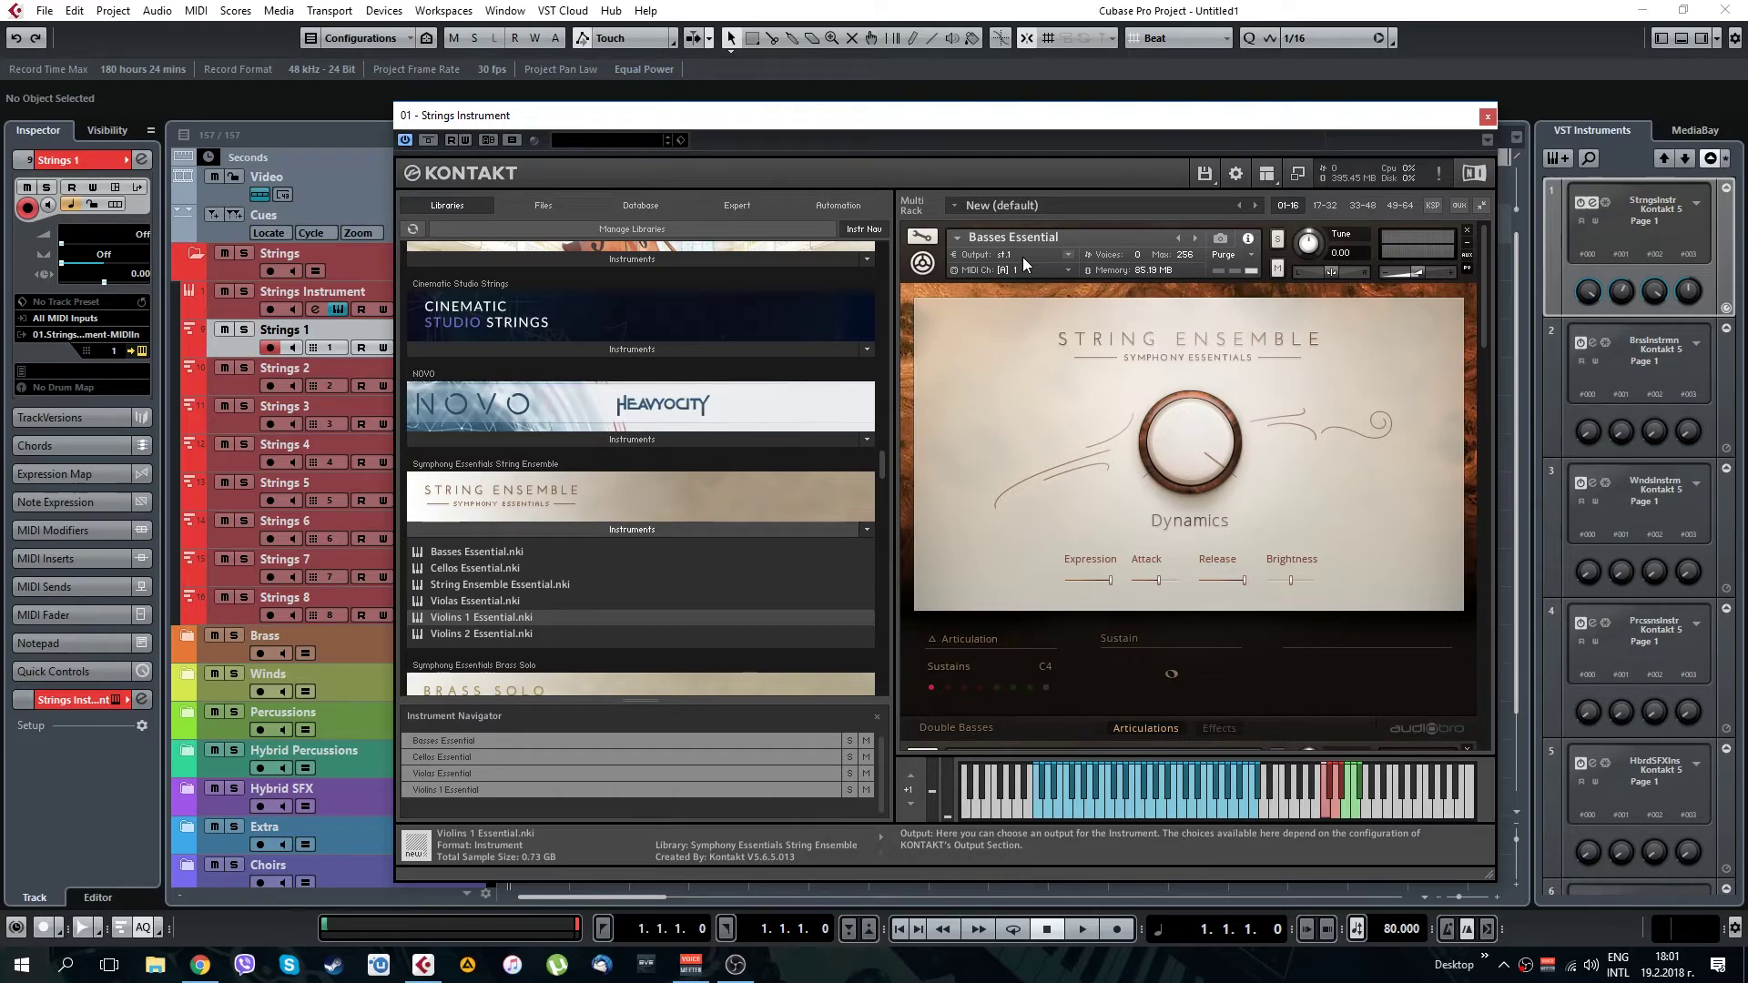
drag(1480, 270, 1478, 384)
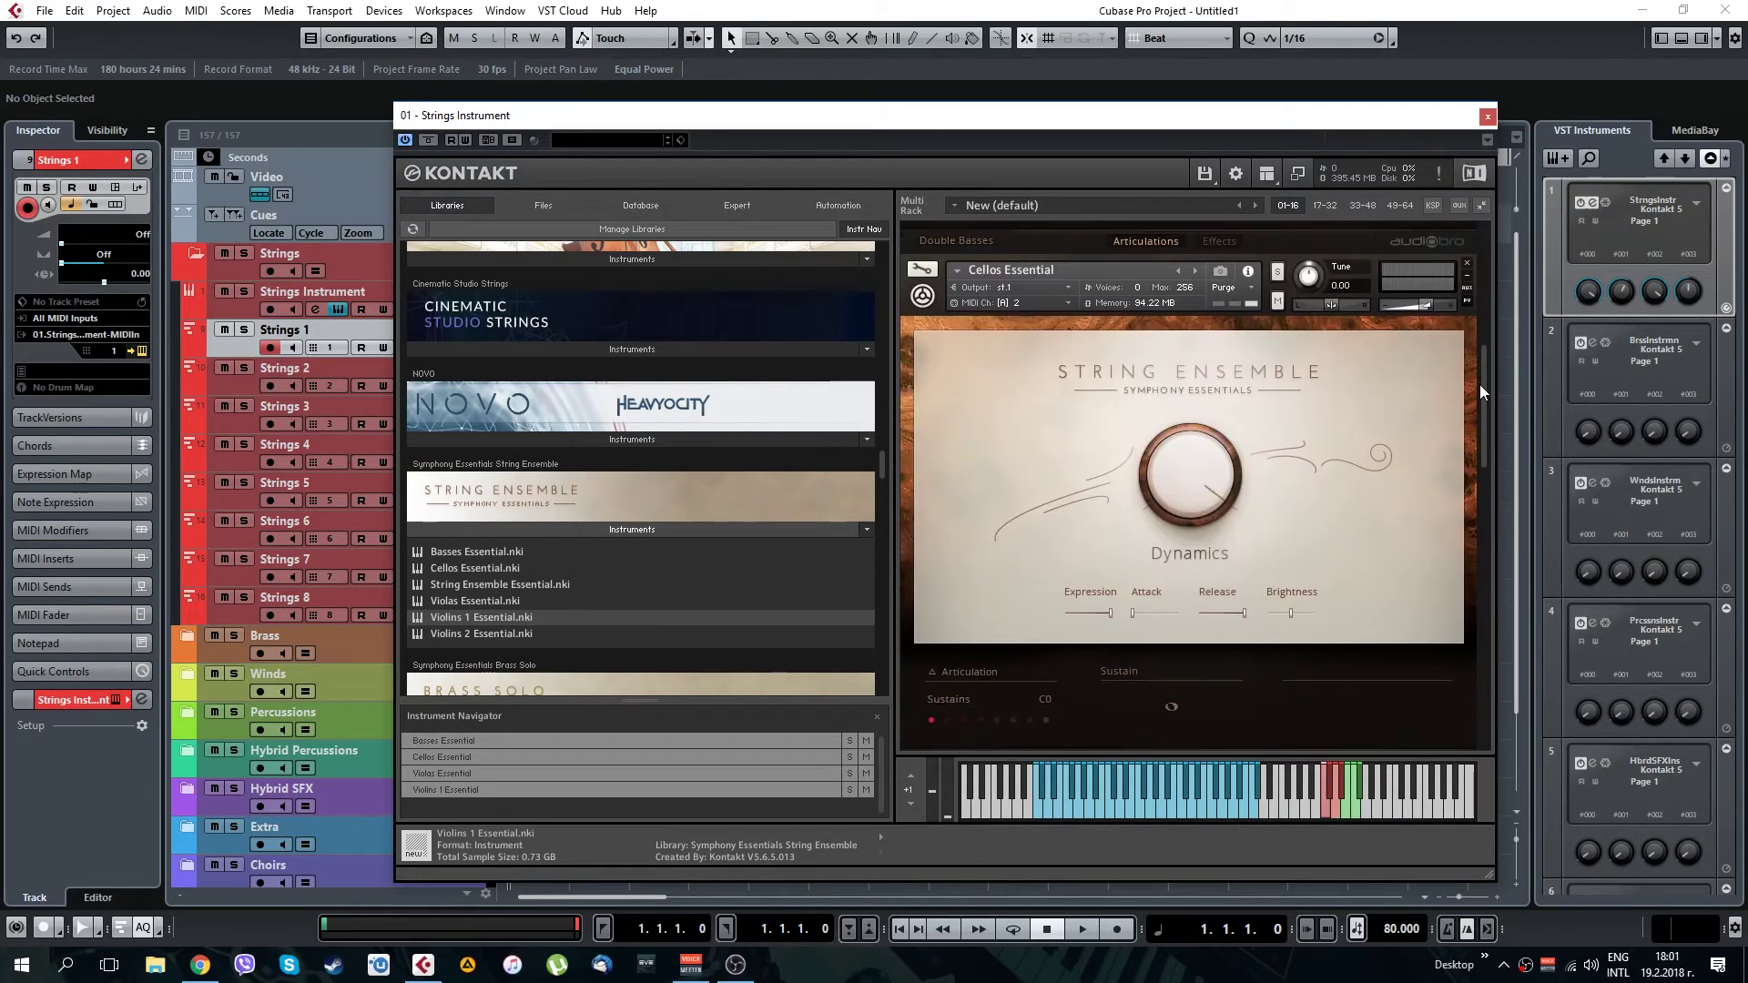
click(1037, 306)
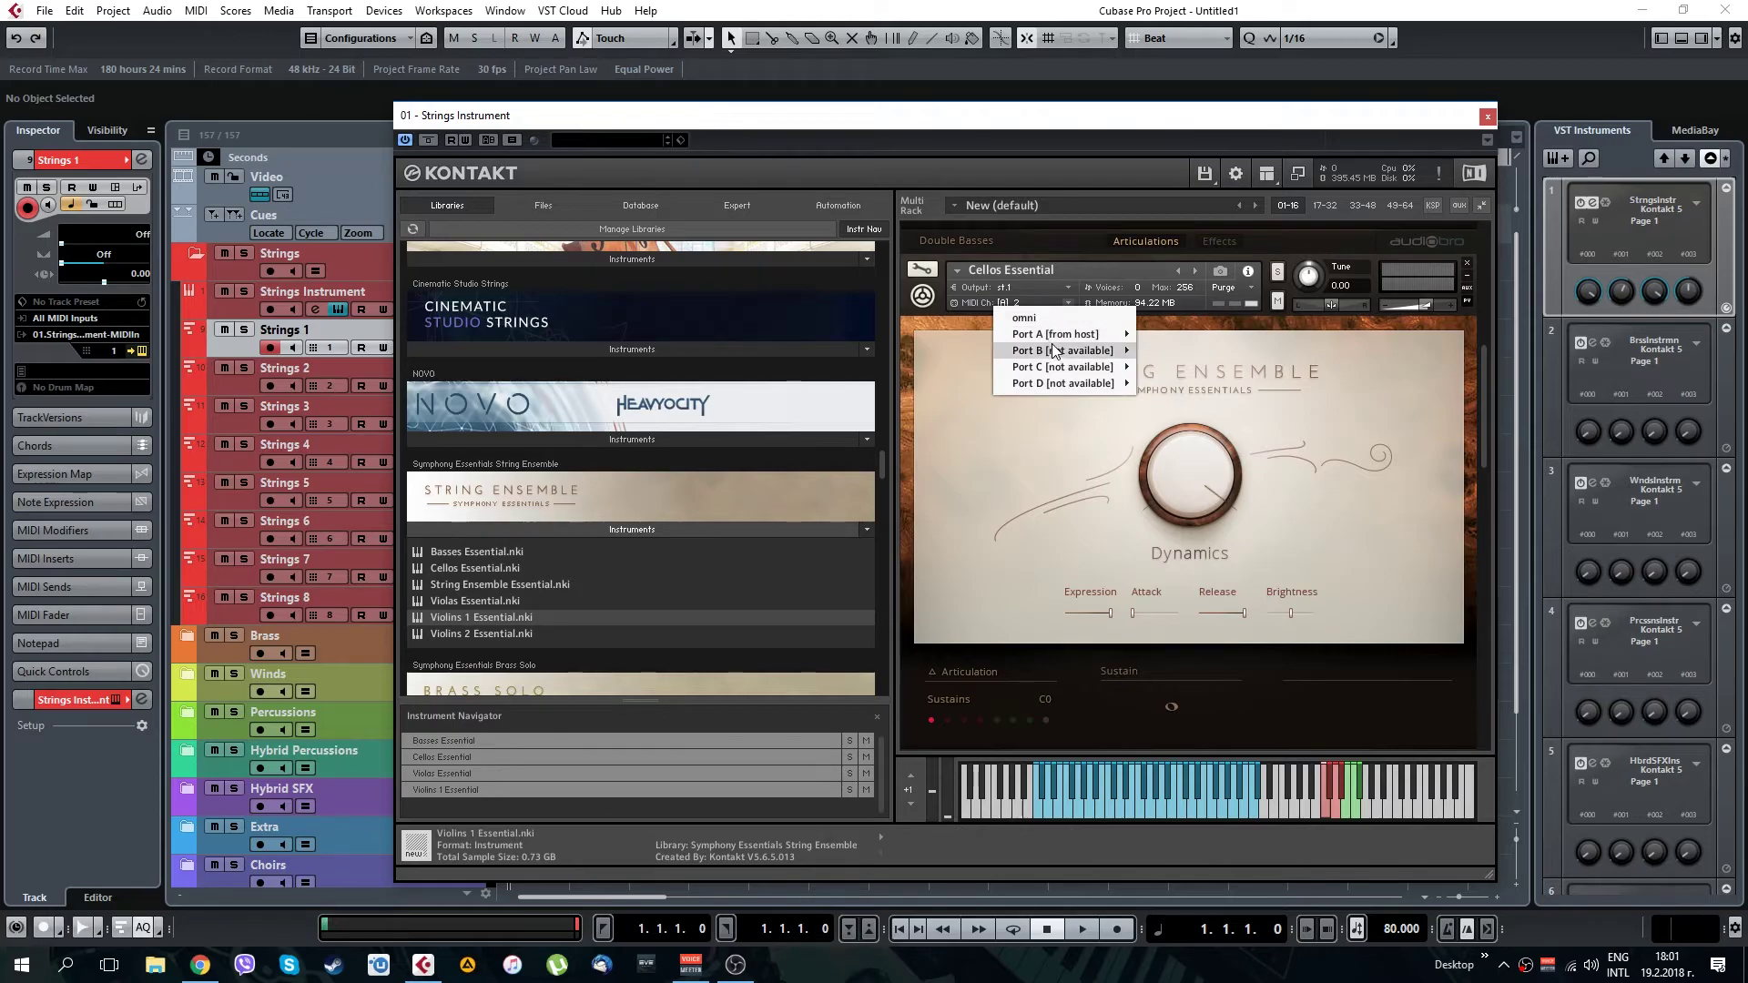
click(1177, 350)
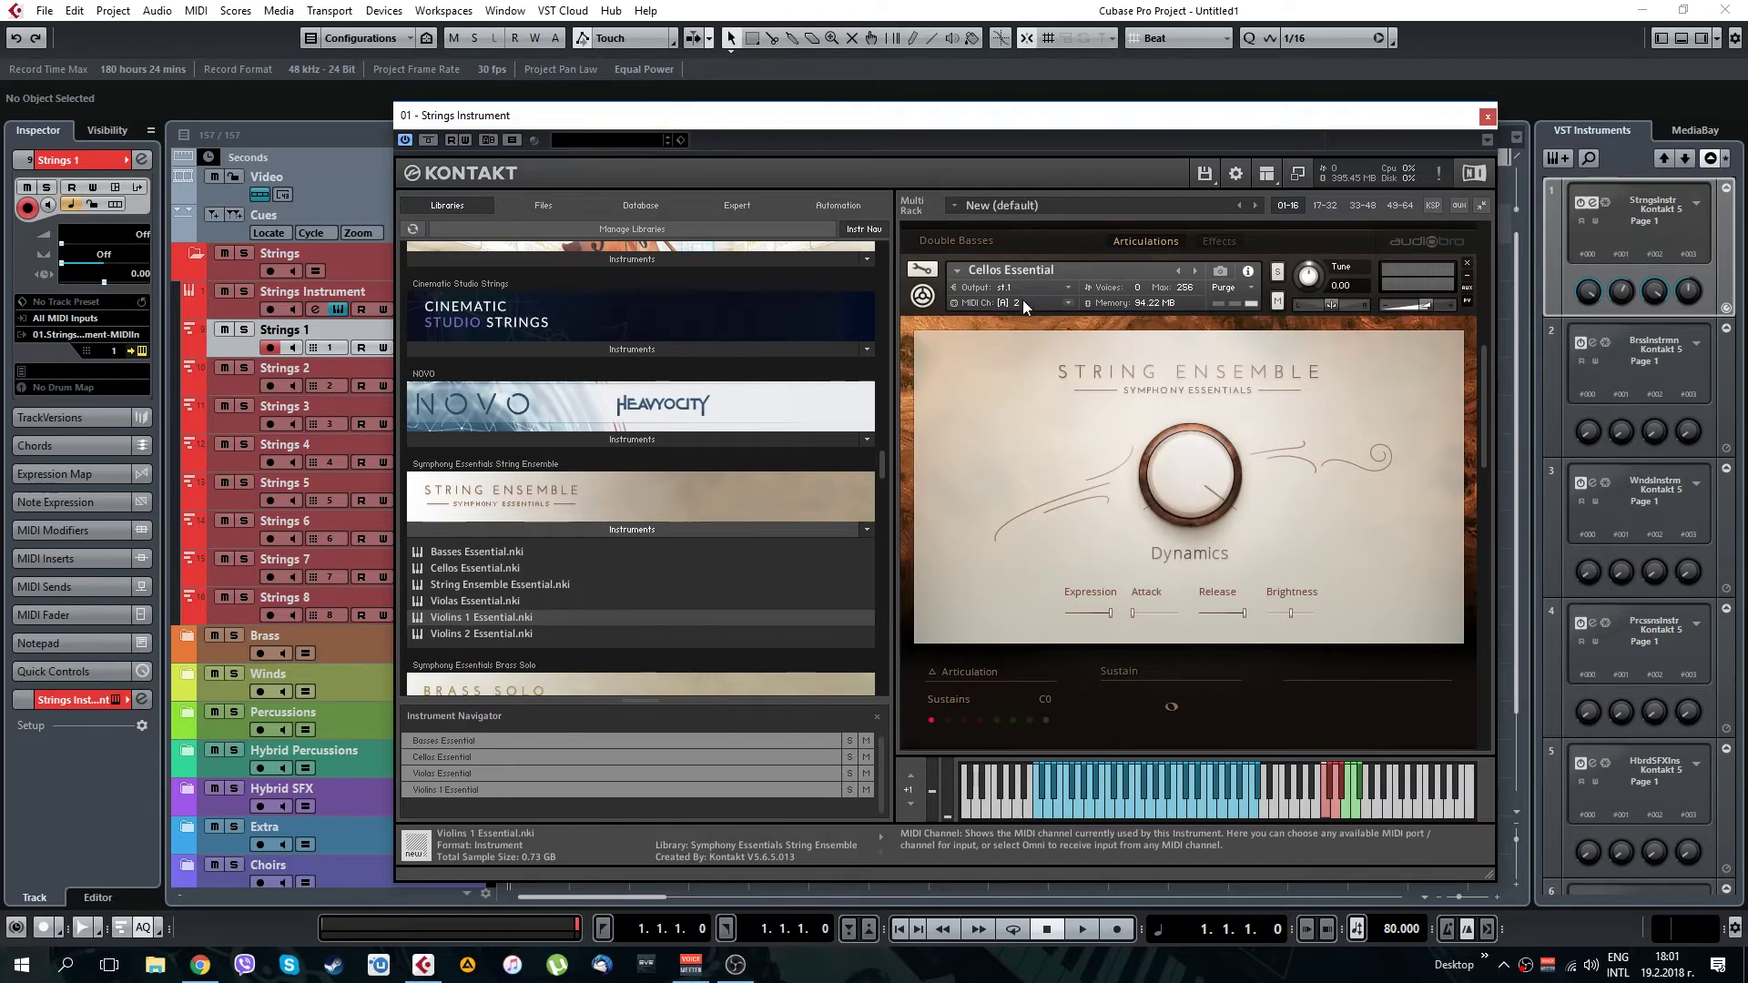
click(1021, 288)
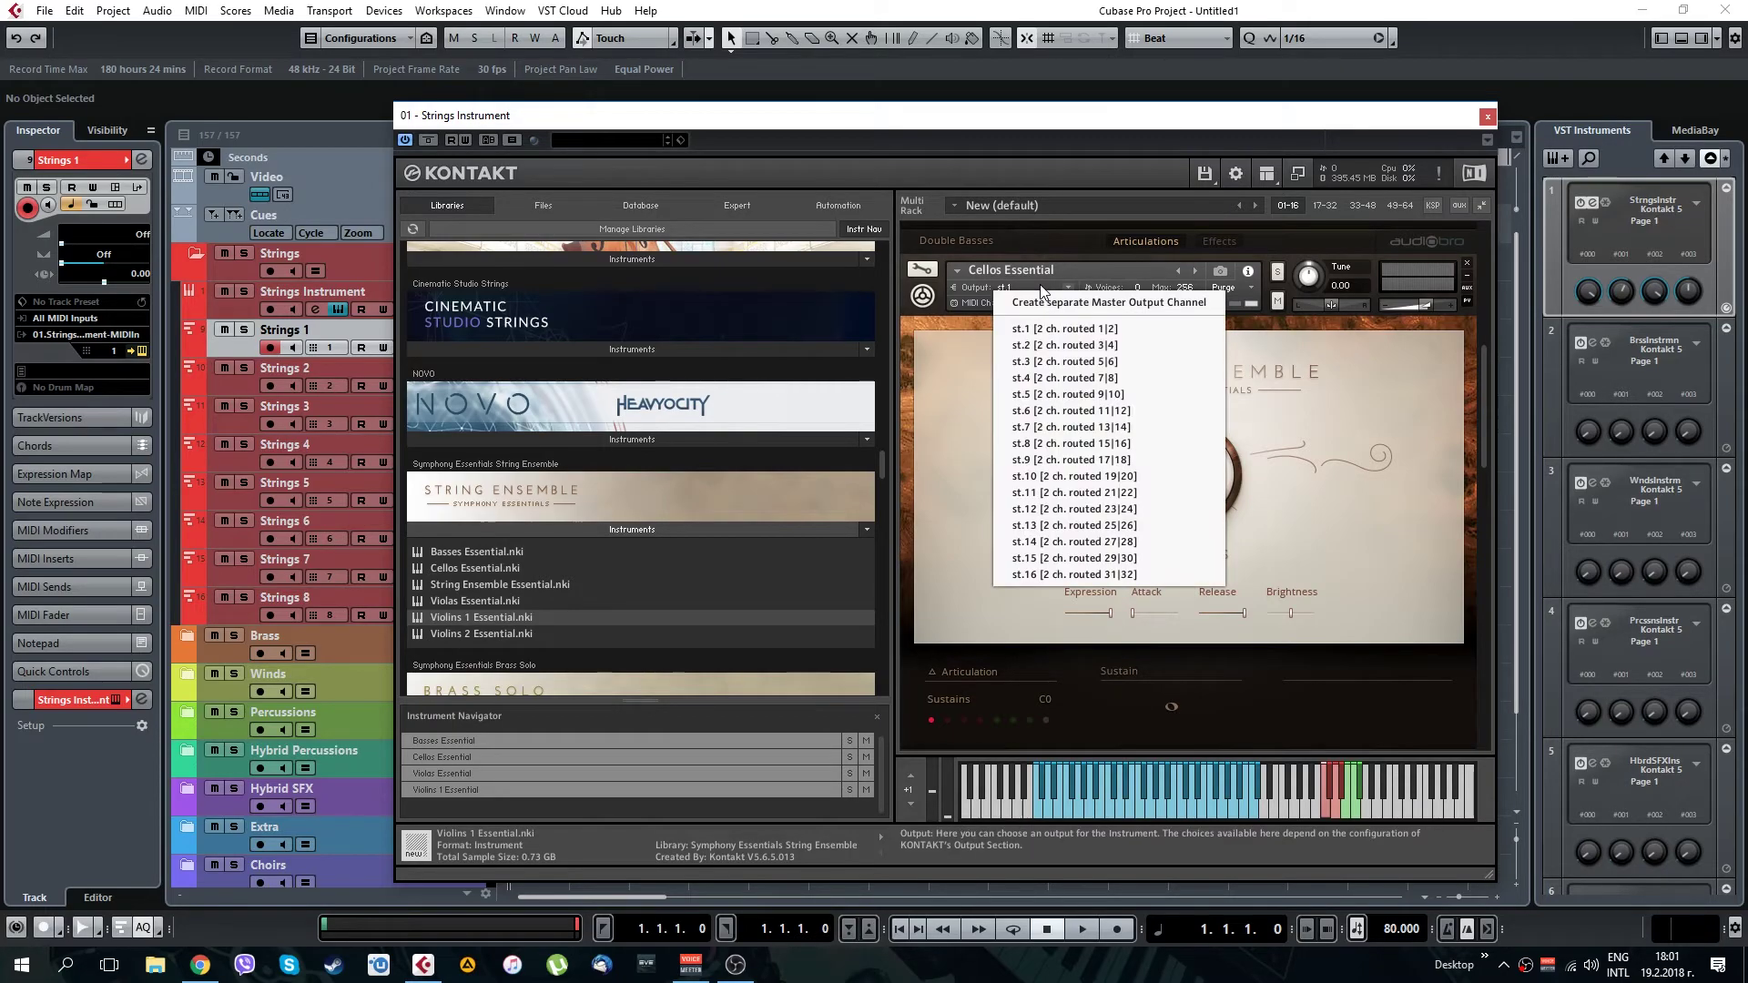
click(1036, 346)
Route Violas to output st.3 and Violins 1 to output st.4
drag(1478, 359, 1482, 479)
click(1067, 377)
click(1166, 455)
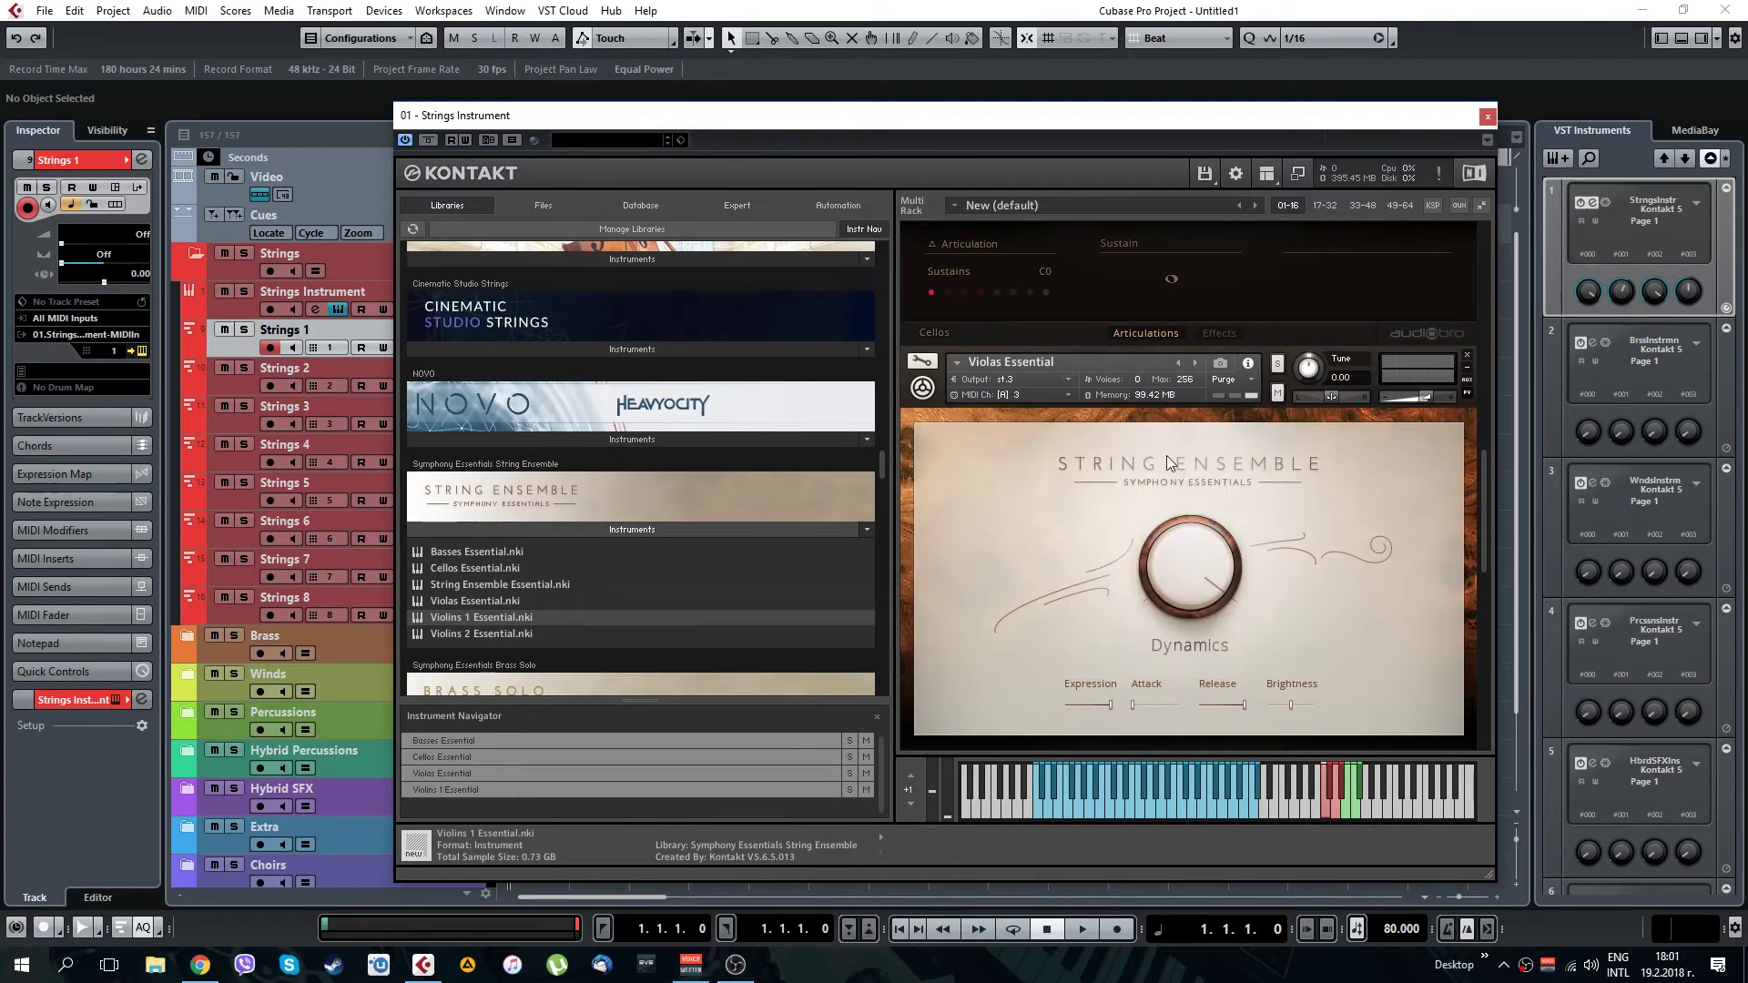
drag(1477, 471, 1476, 563)
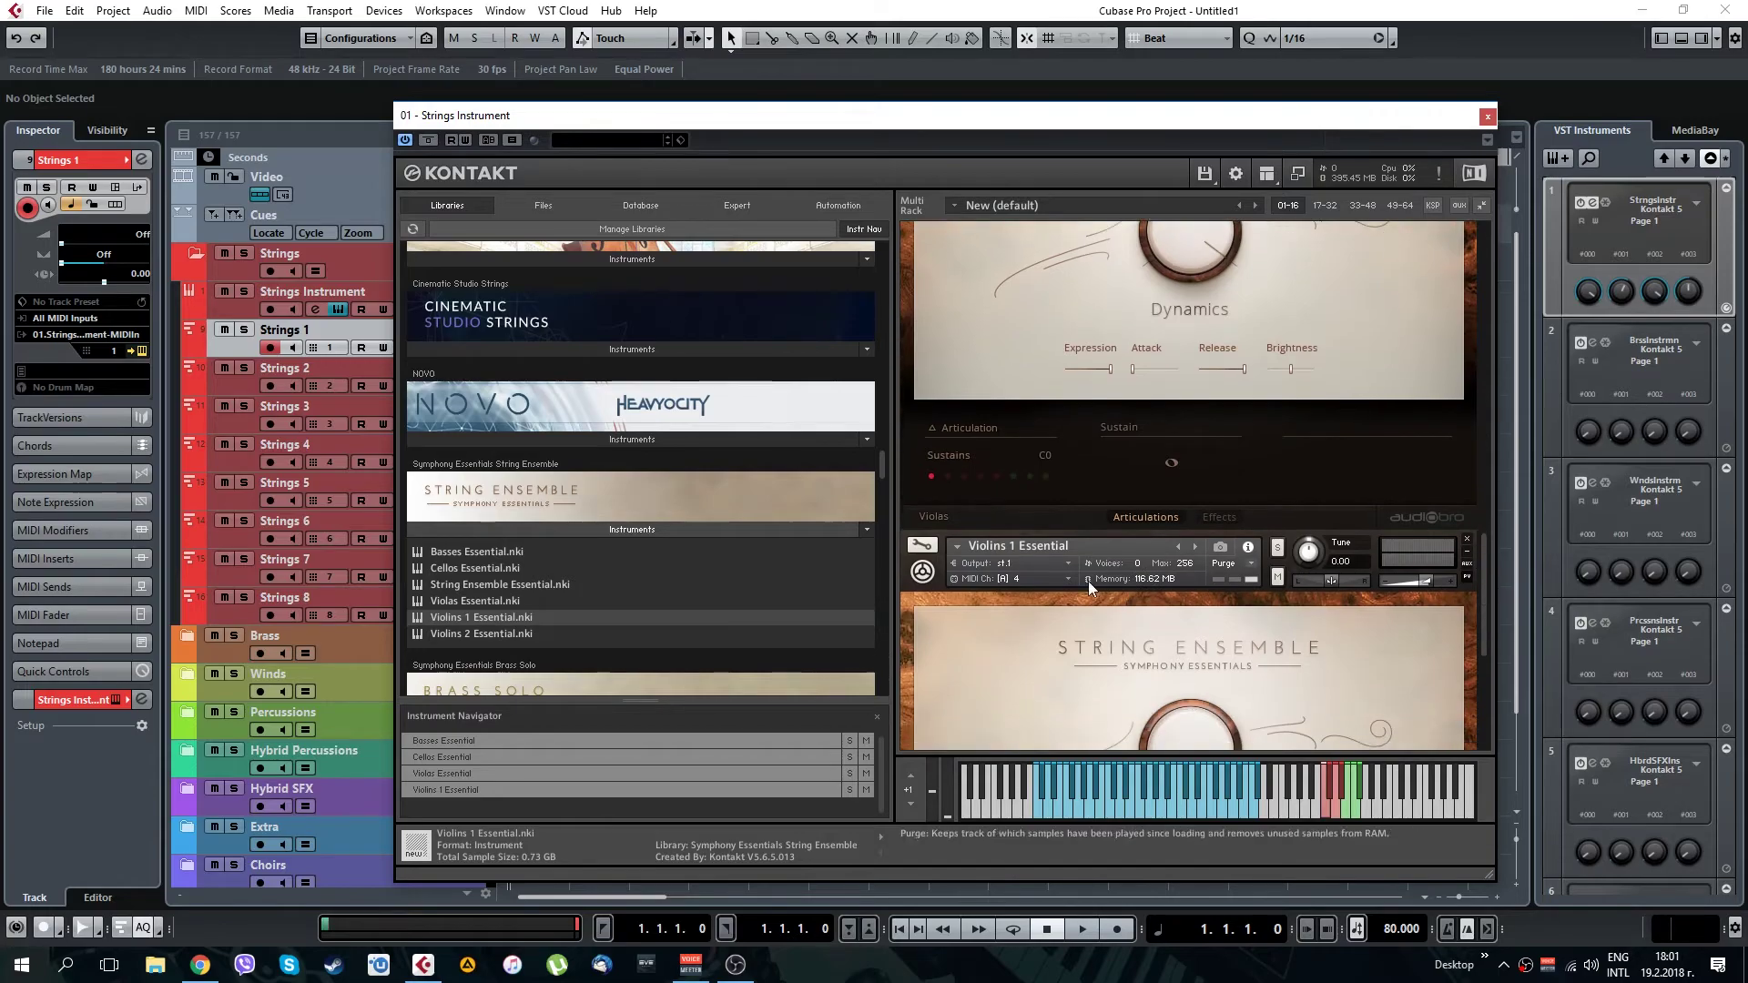
click(1034, 564)
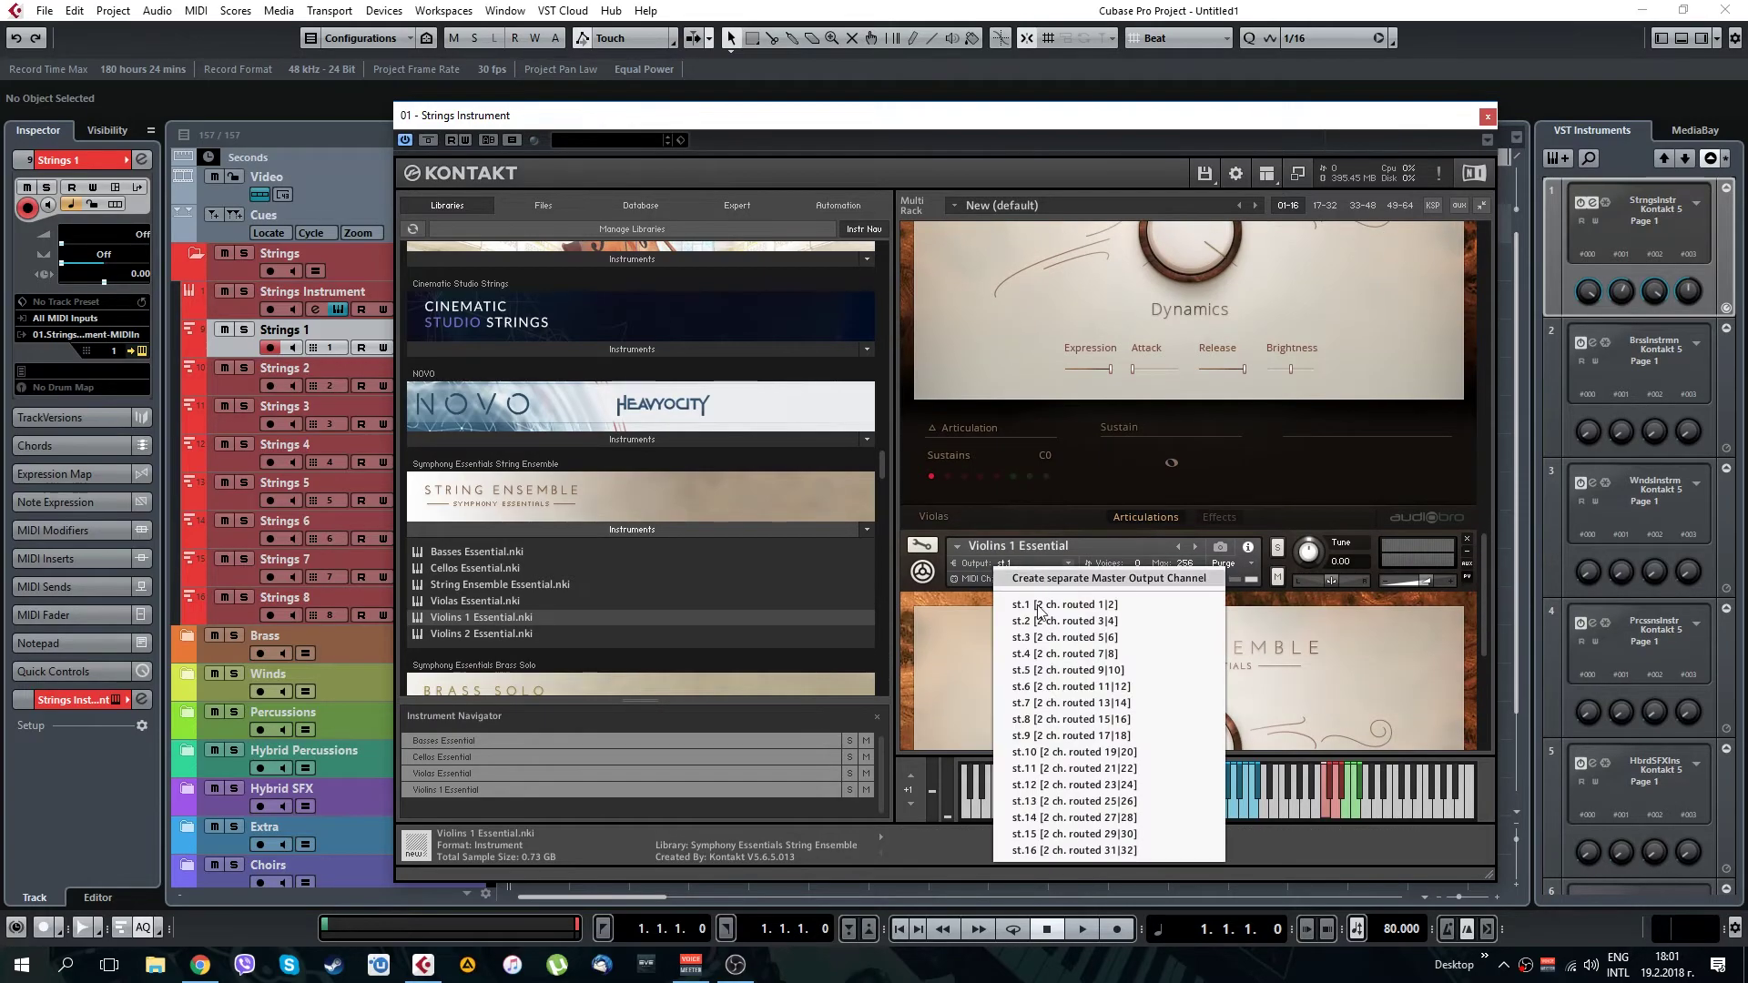
click(1065, 654)
Close Kontakt and reveal the Strings Instrument's output tracks
click(1489, 118)
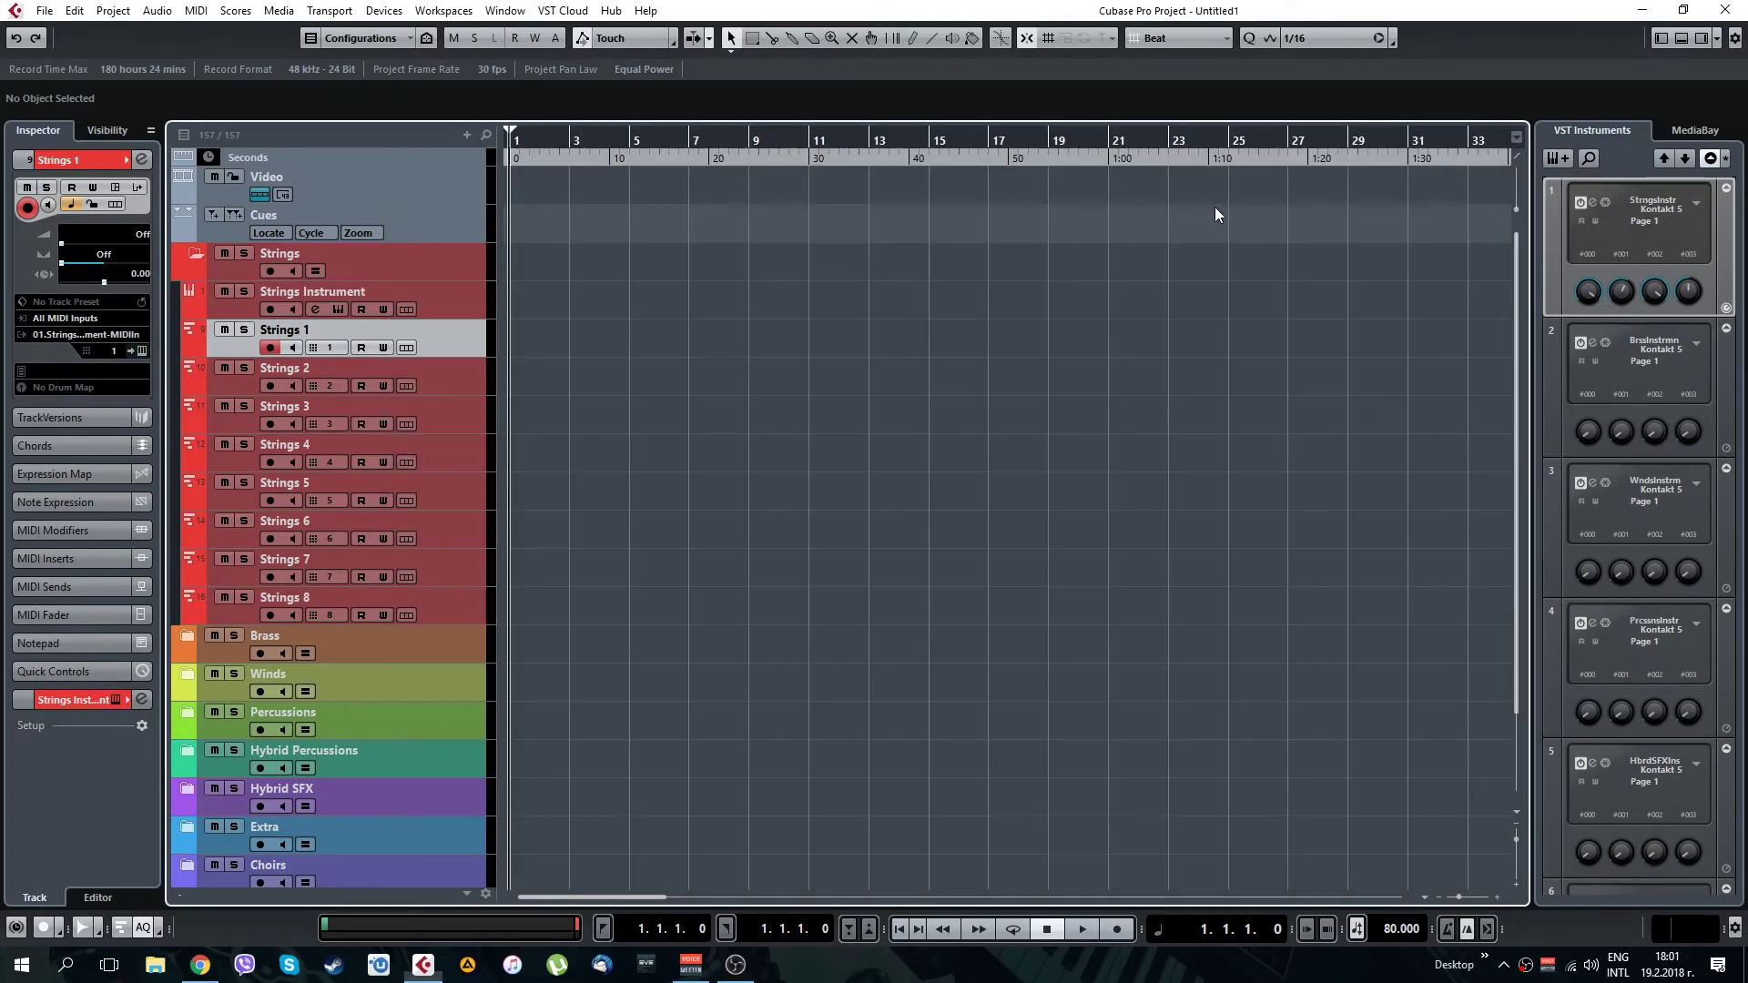
click(190, 310)
click(189, 310)
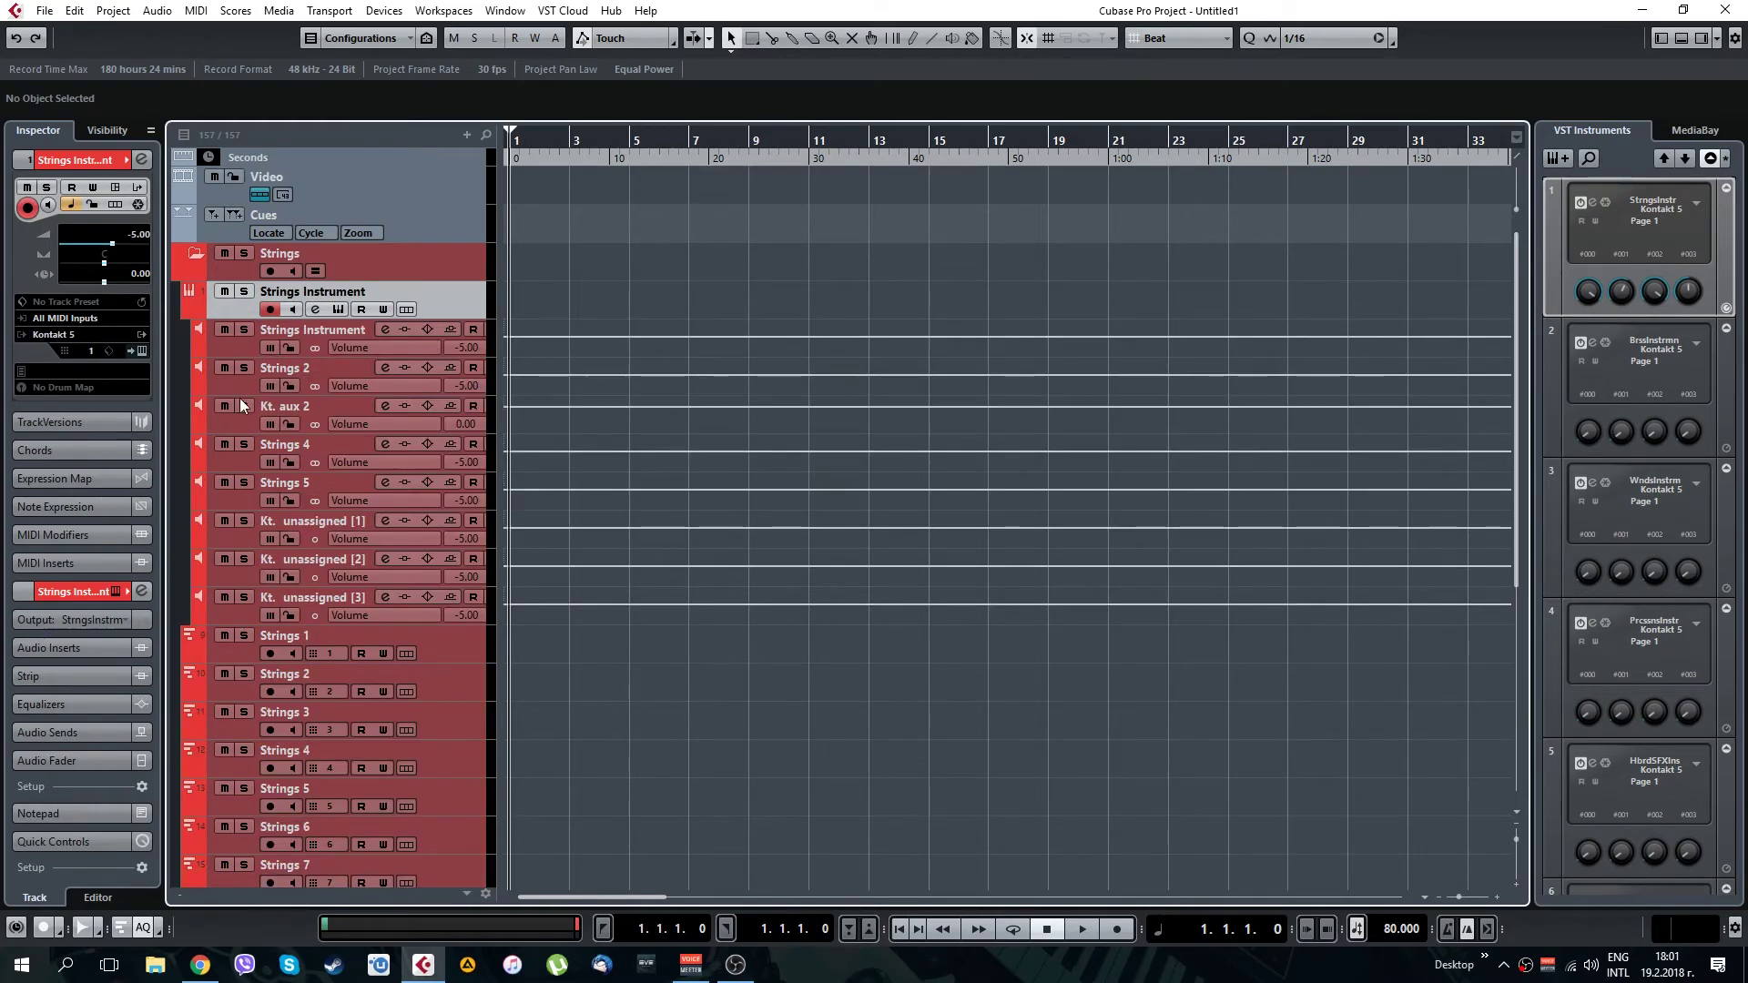
Rename the Strings 2, Kt. aux 2 and Strings 4 outputs to Cellos, Violas and Violins, then collapse them
double_click(286, 370)
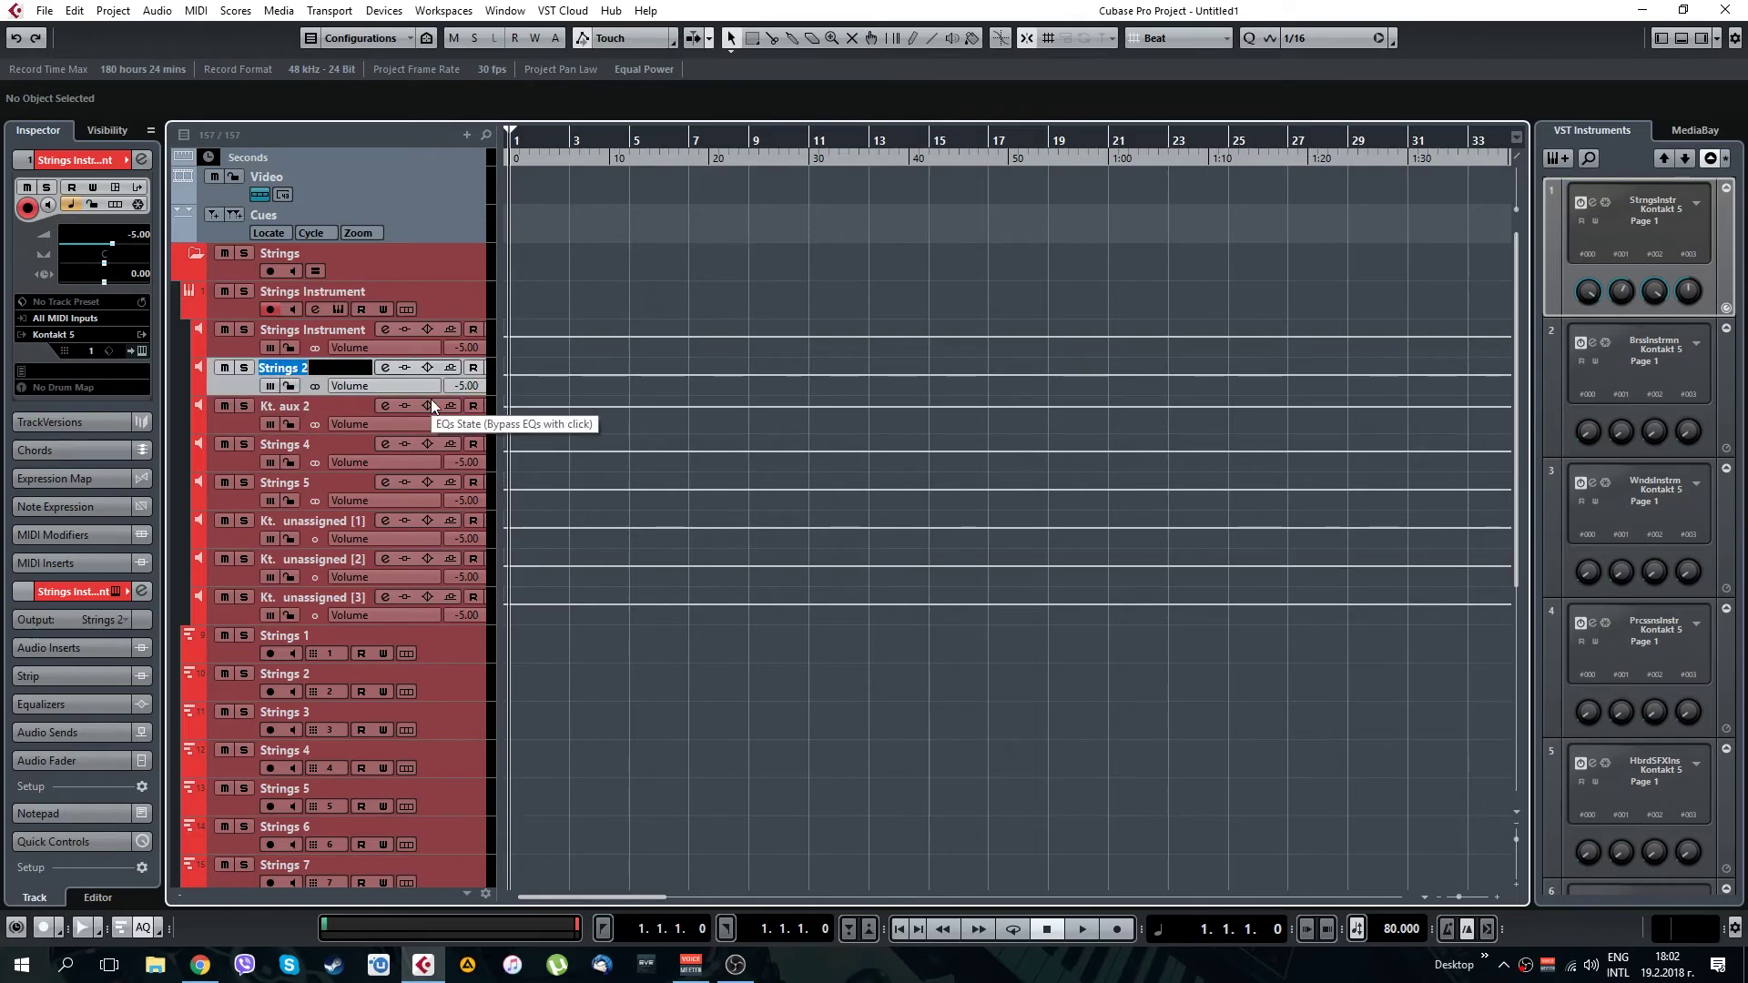
text(Cellos)
key(Return)
double_click(304, 408)
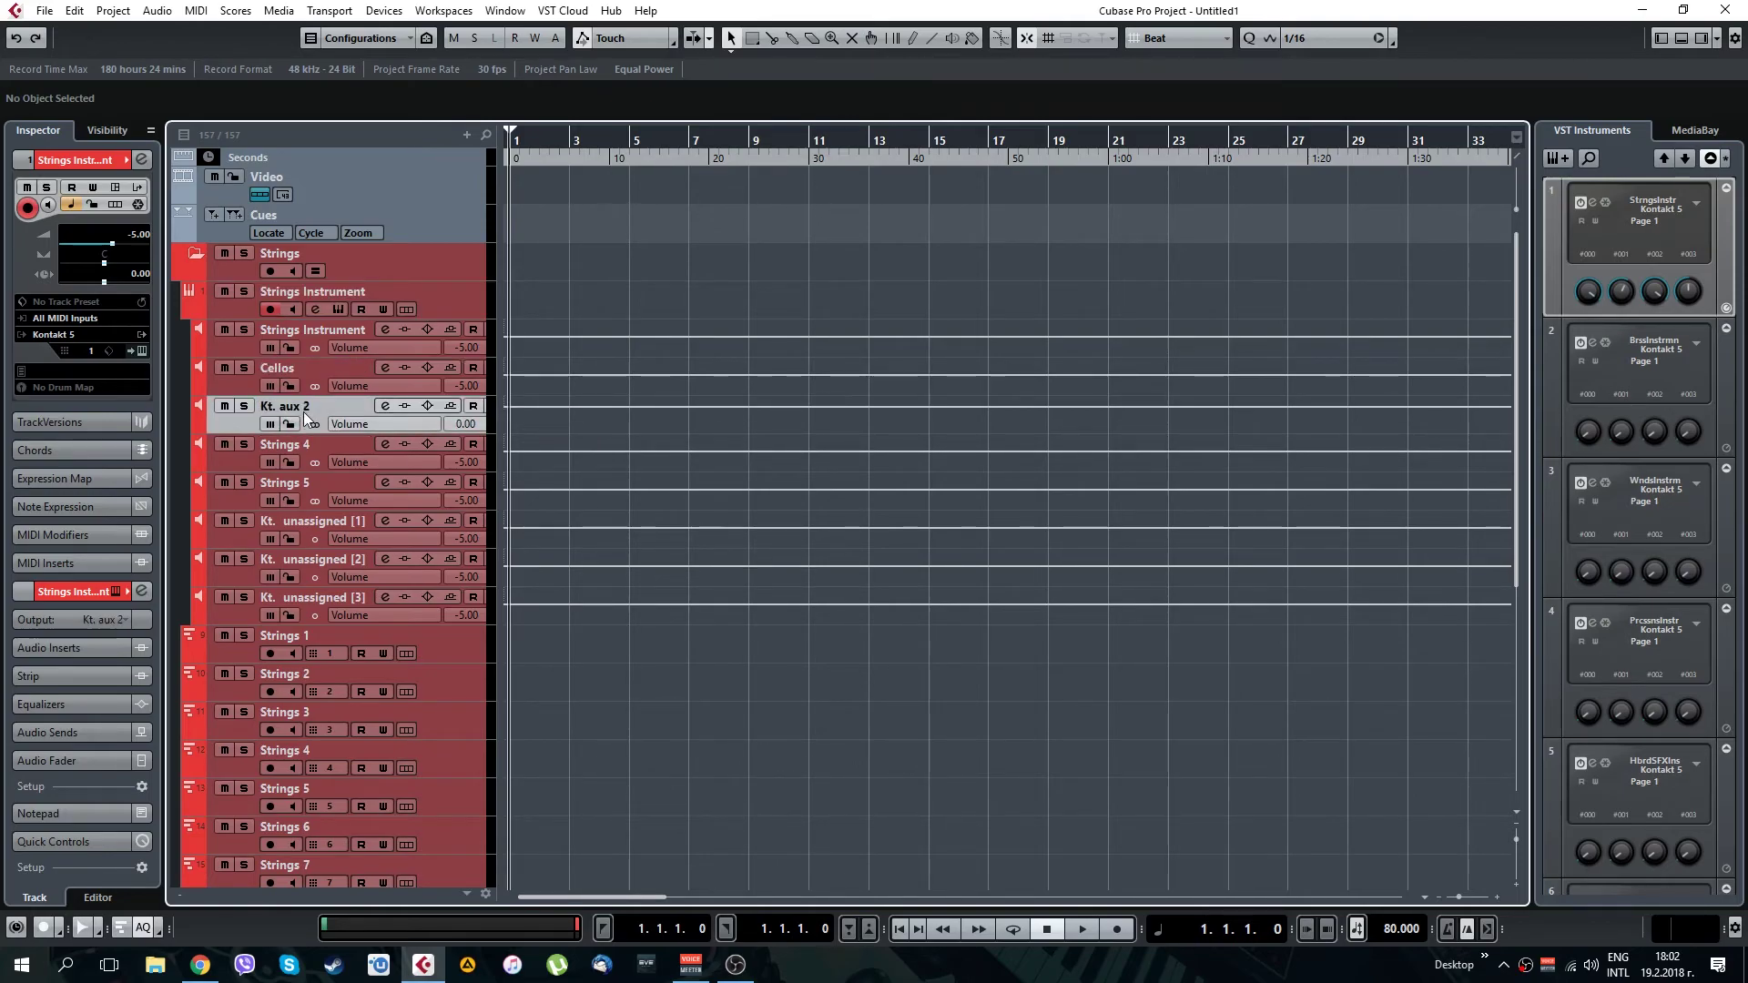
text(Violas)
key(Tab)
text(Violins)
key(Return)
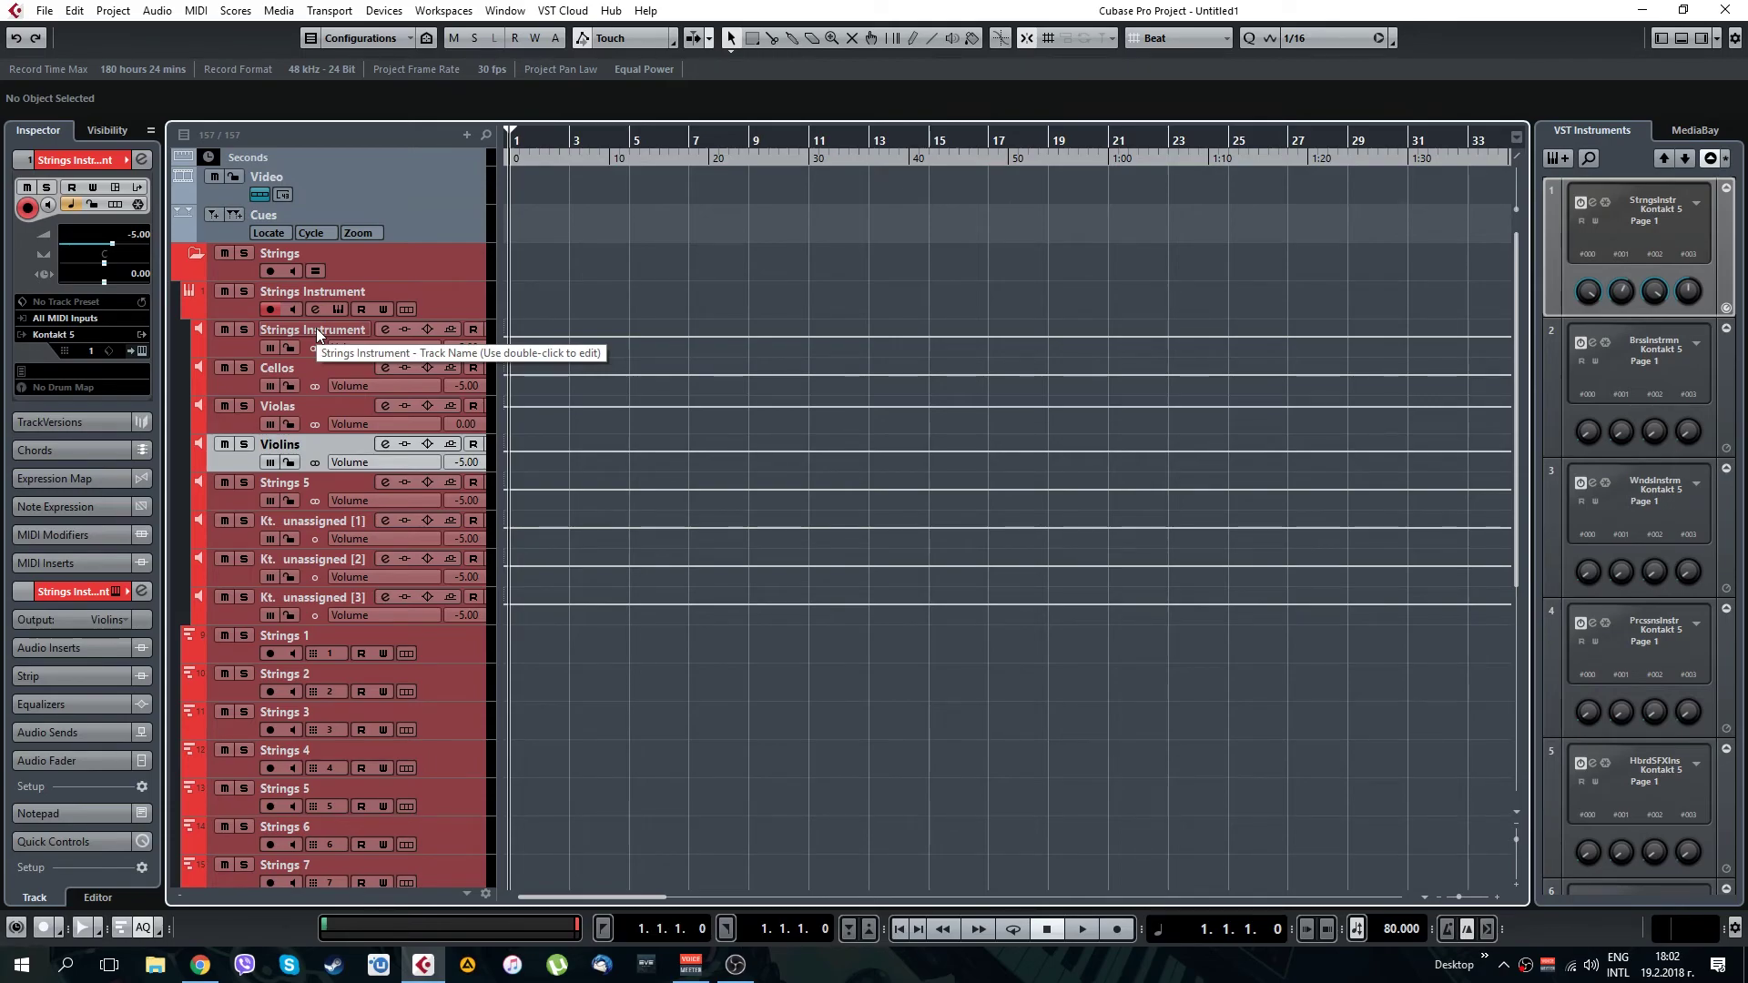
click(204, 308)
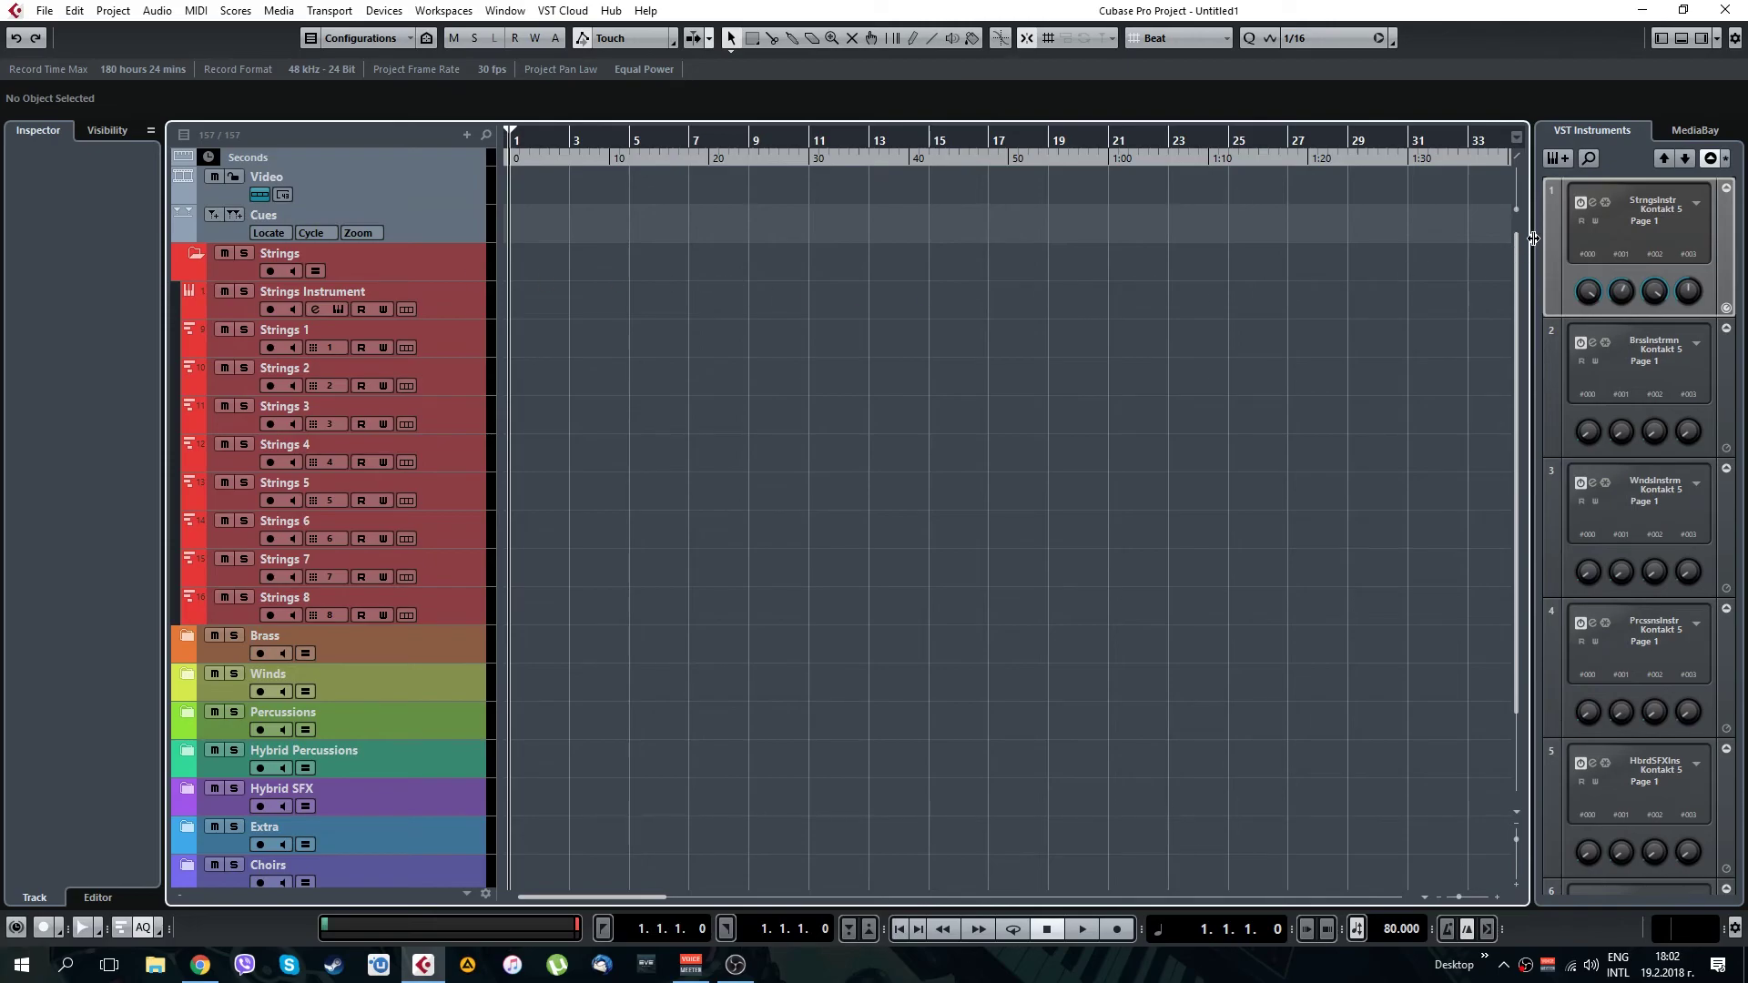
right_click(1582, 230)
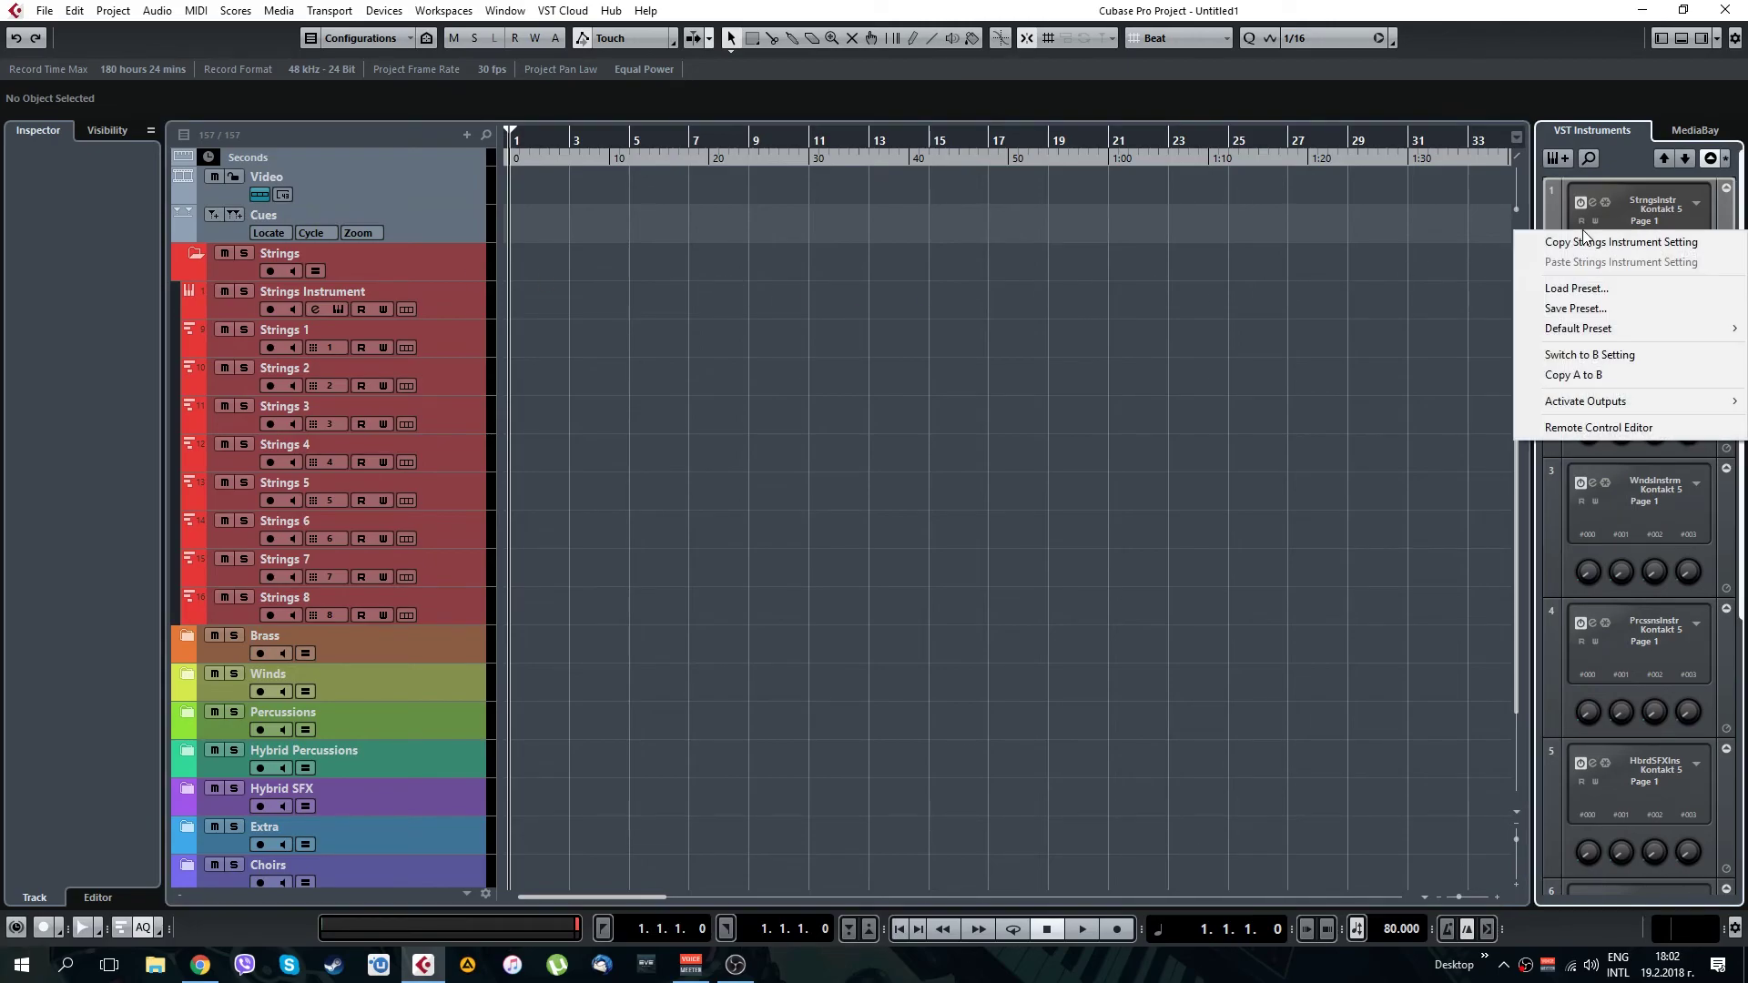
mouse_move(1564, 401)
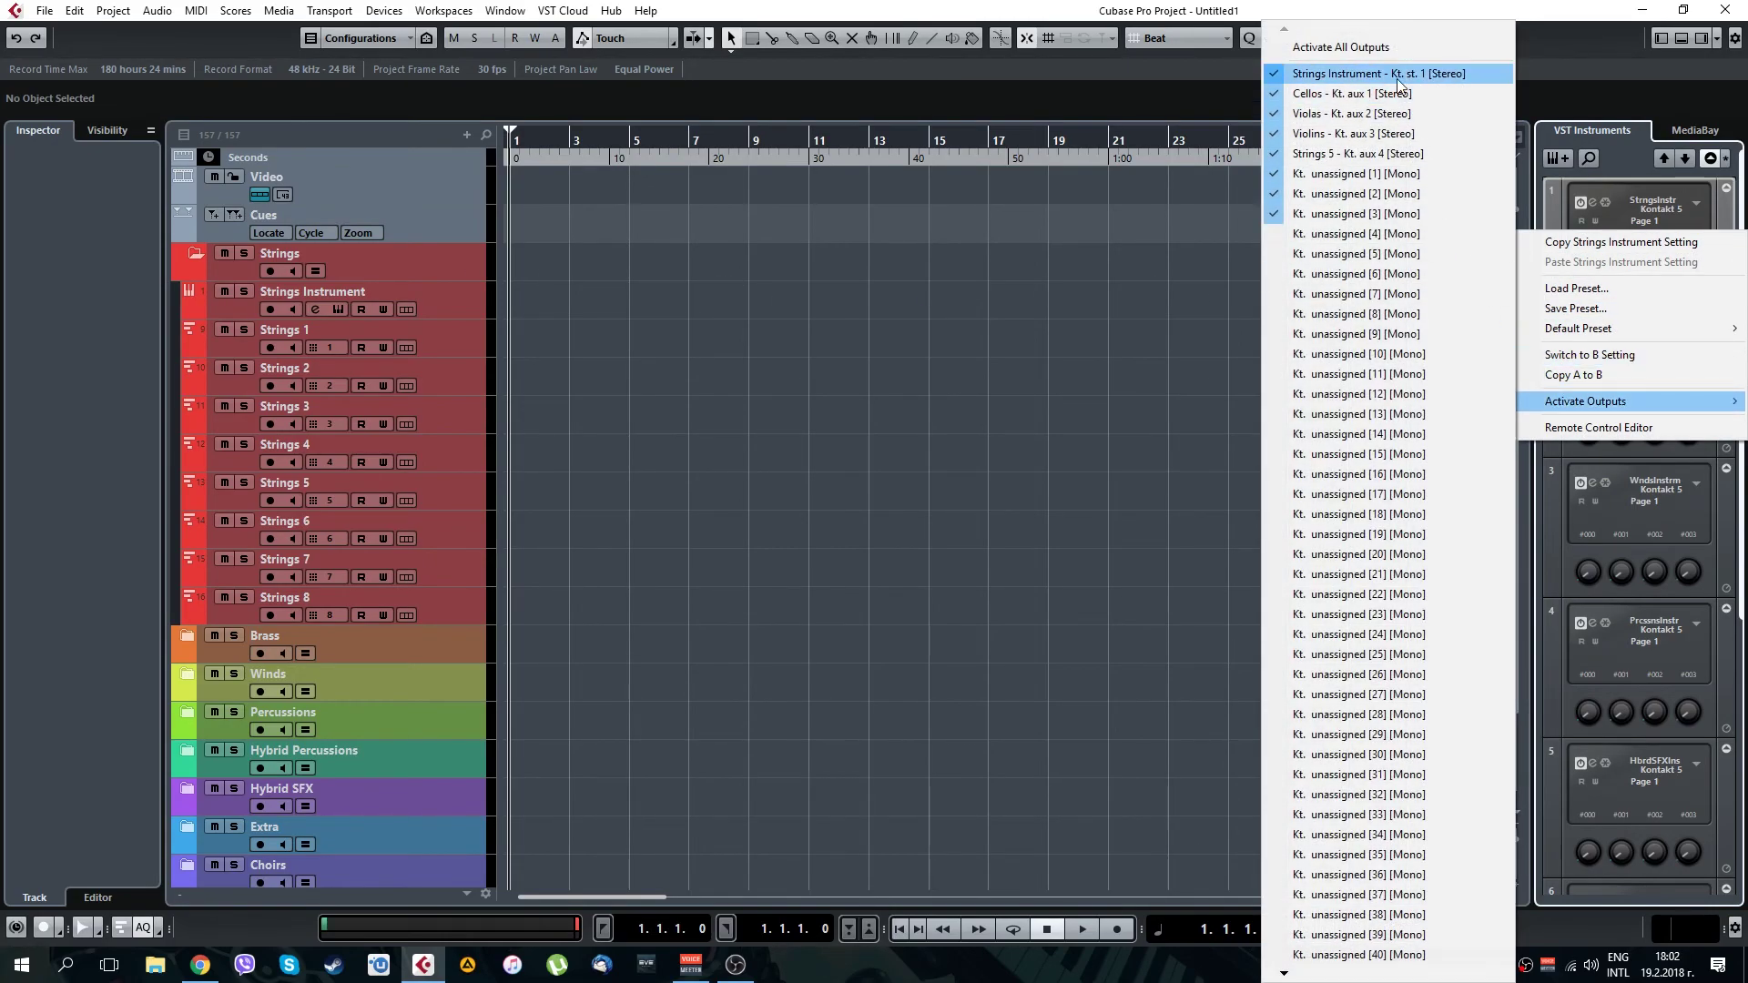
click(1091, 547)
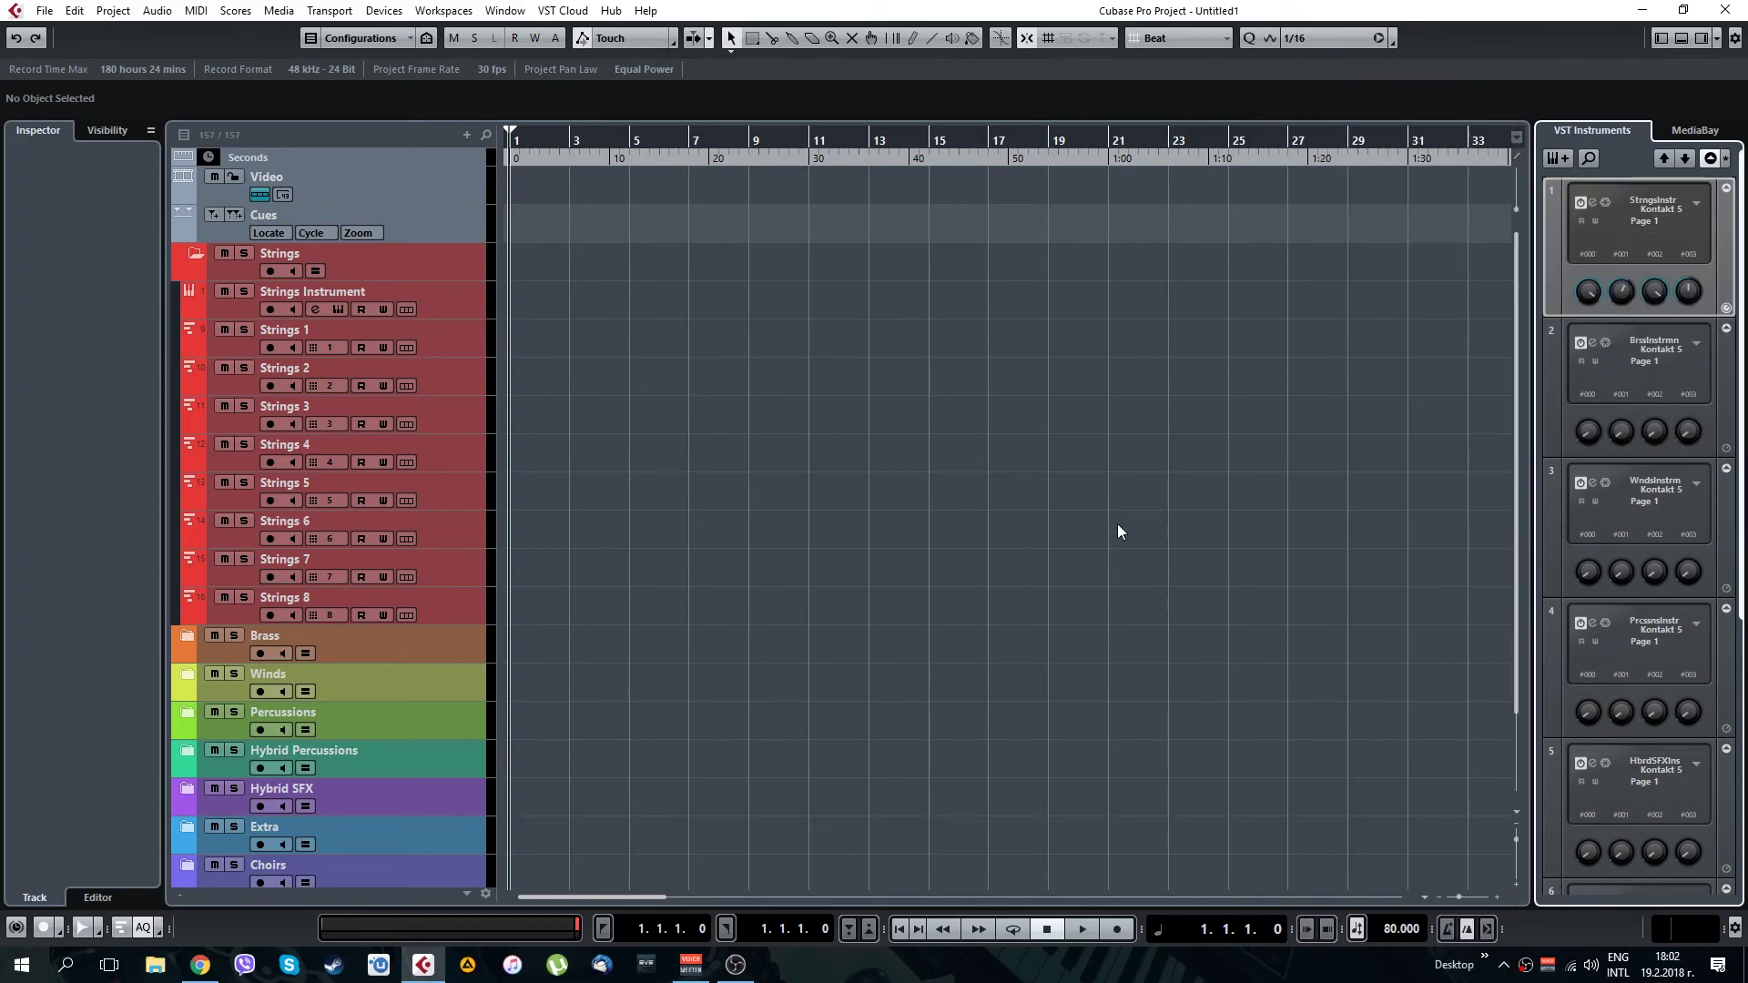
Collapse the Strings folder, briefly re-expanding it, so Strings through FX Channels folders are listed
click(190, 255)
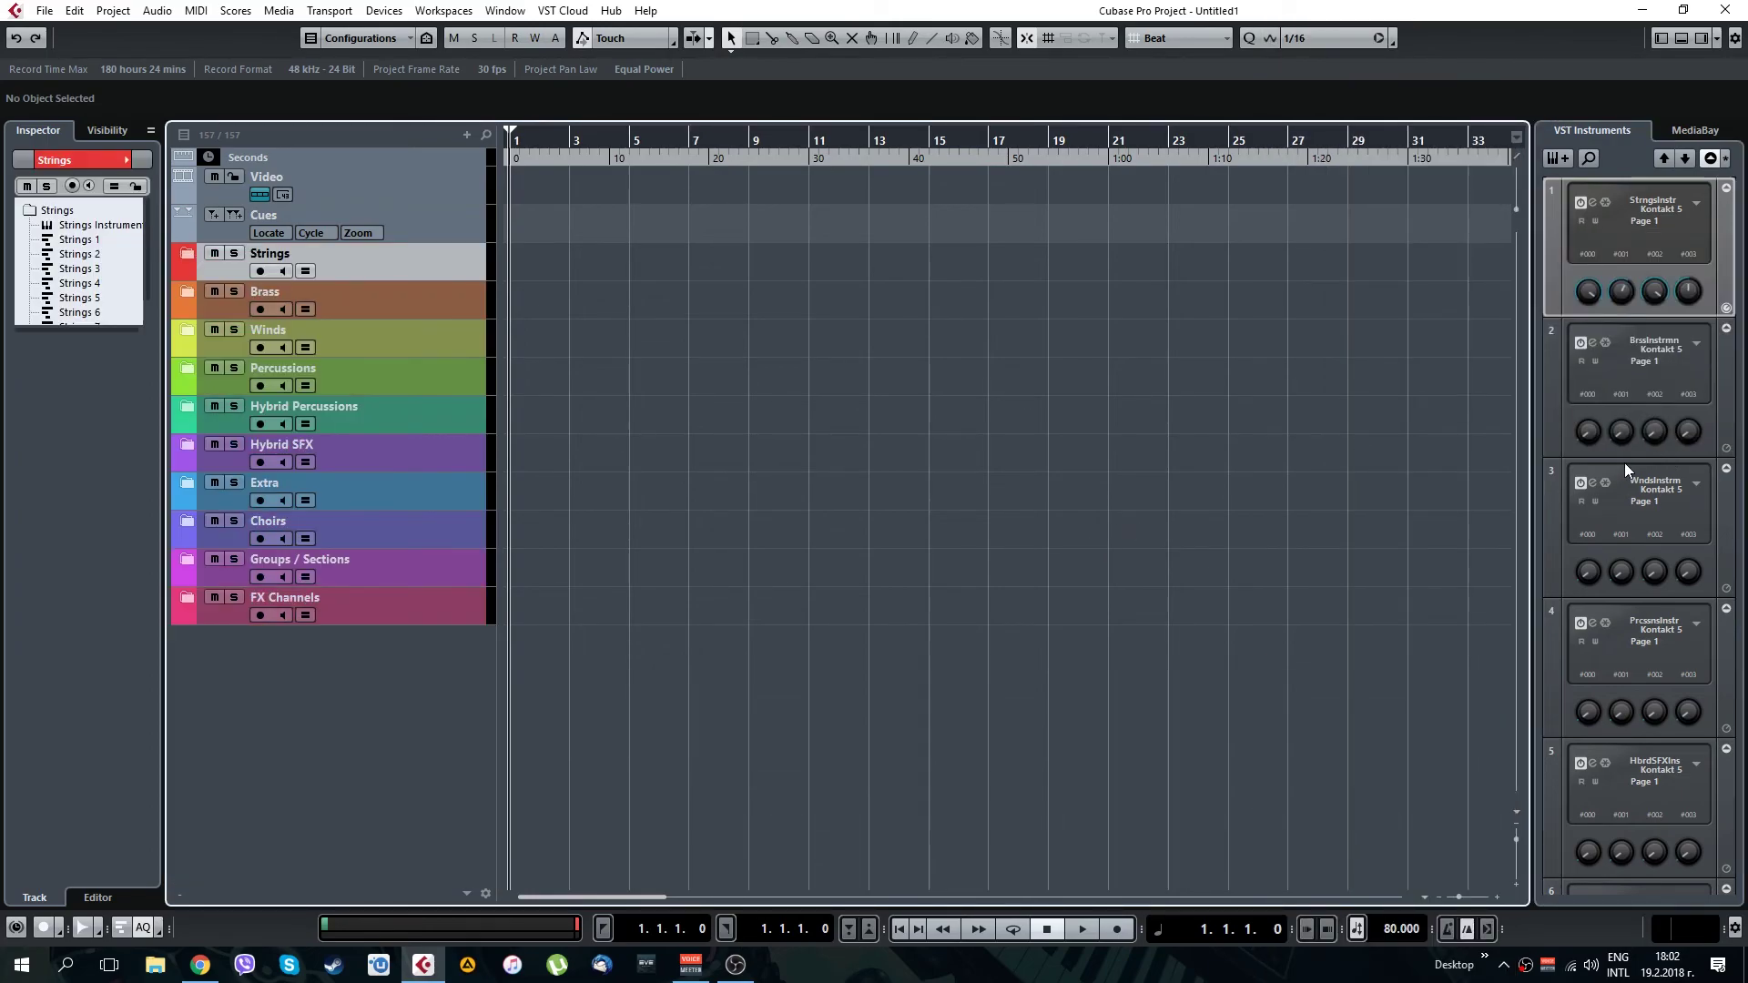
scroll(1623, 463, down, 3)
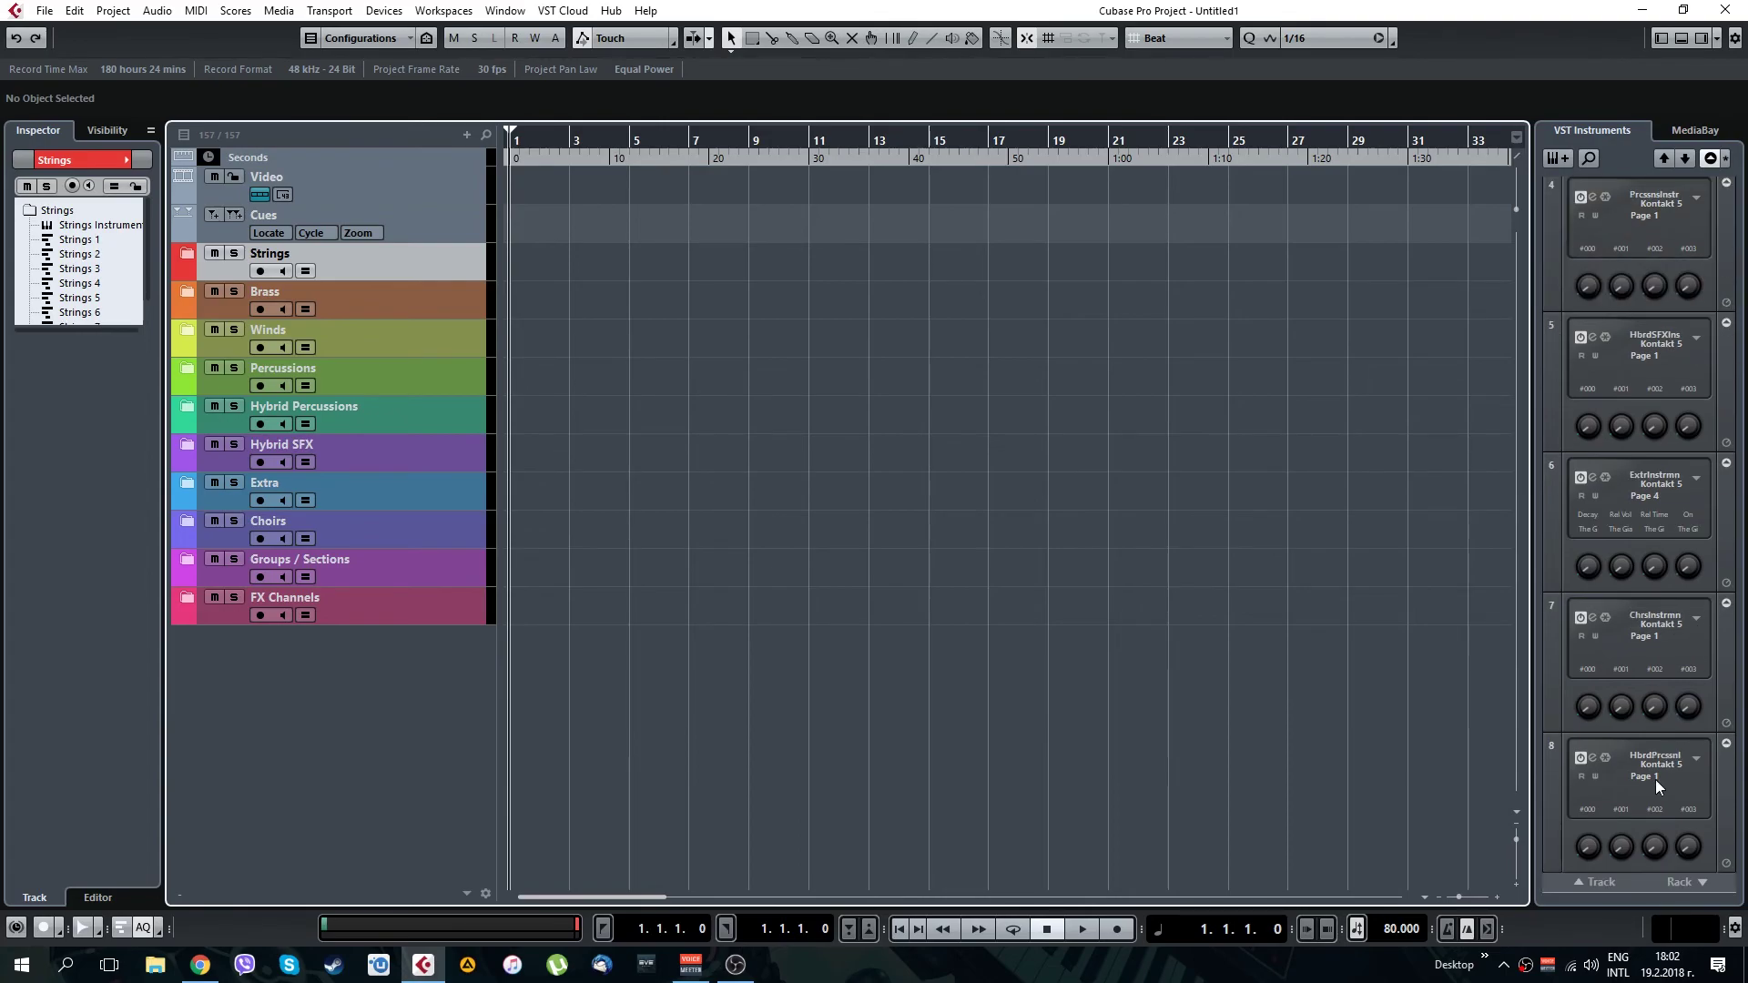
scroll(1676, 664, up, 3)
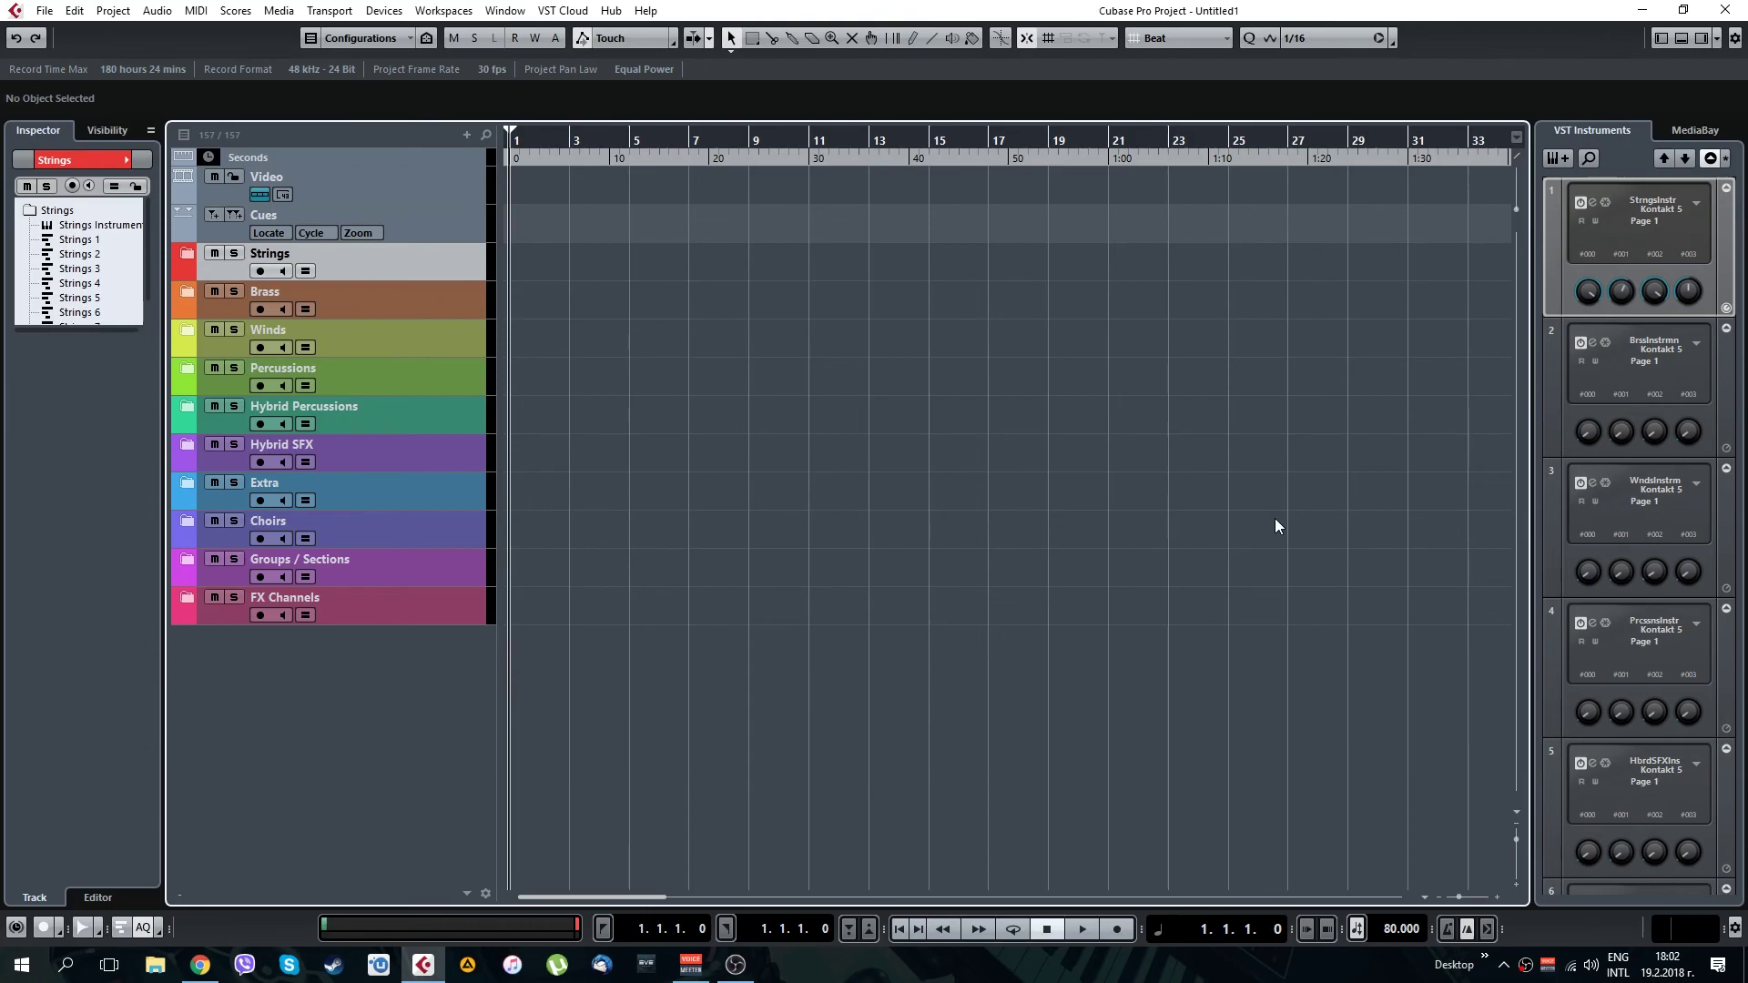
click(187, 254)
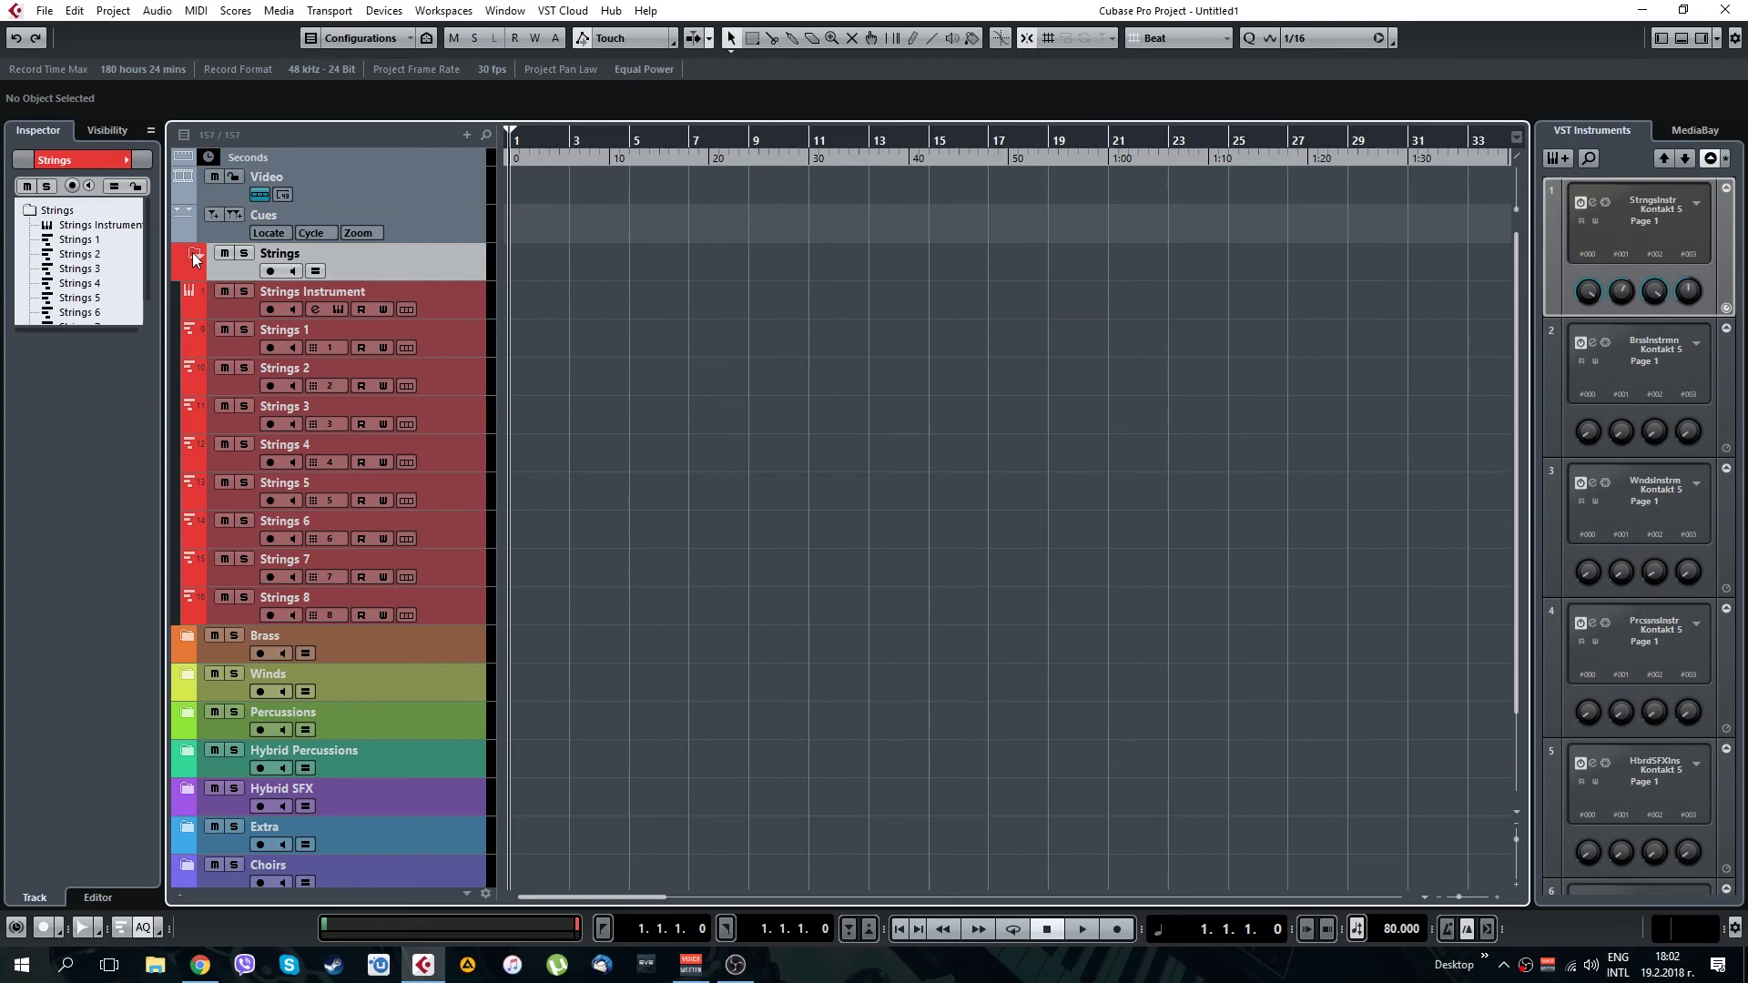
click(192, 254)
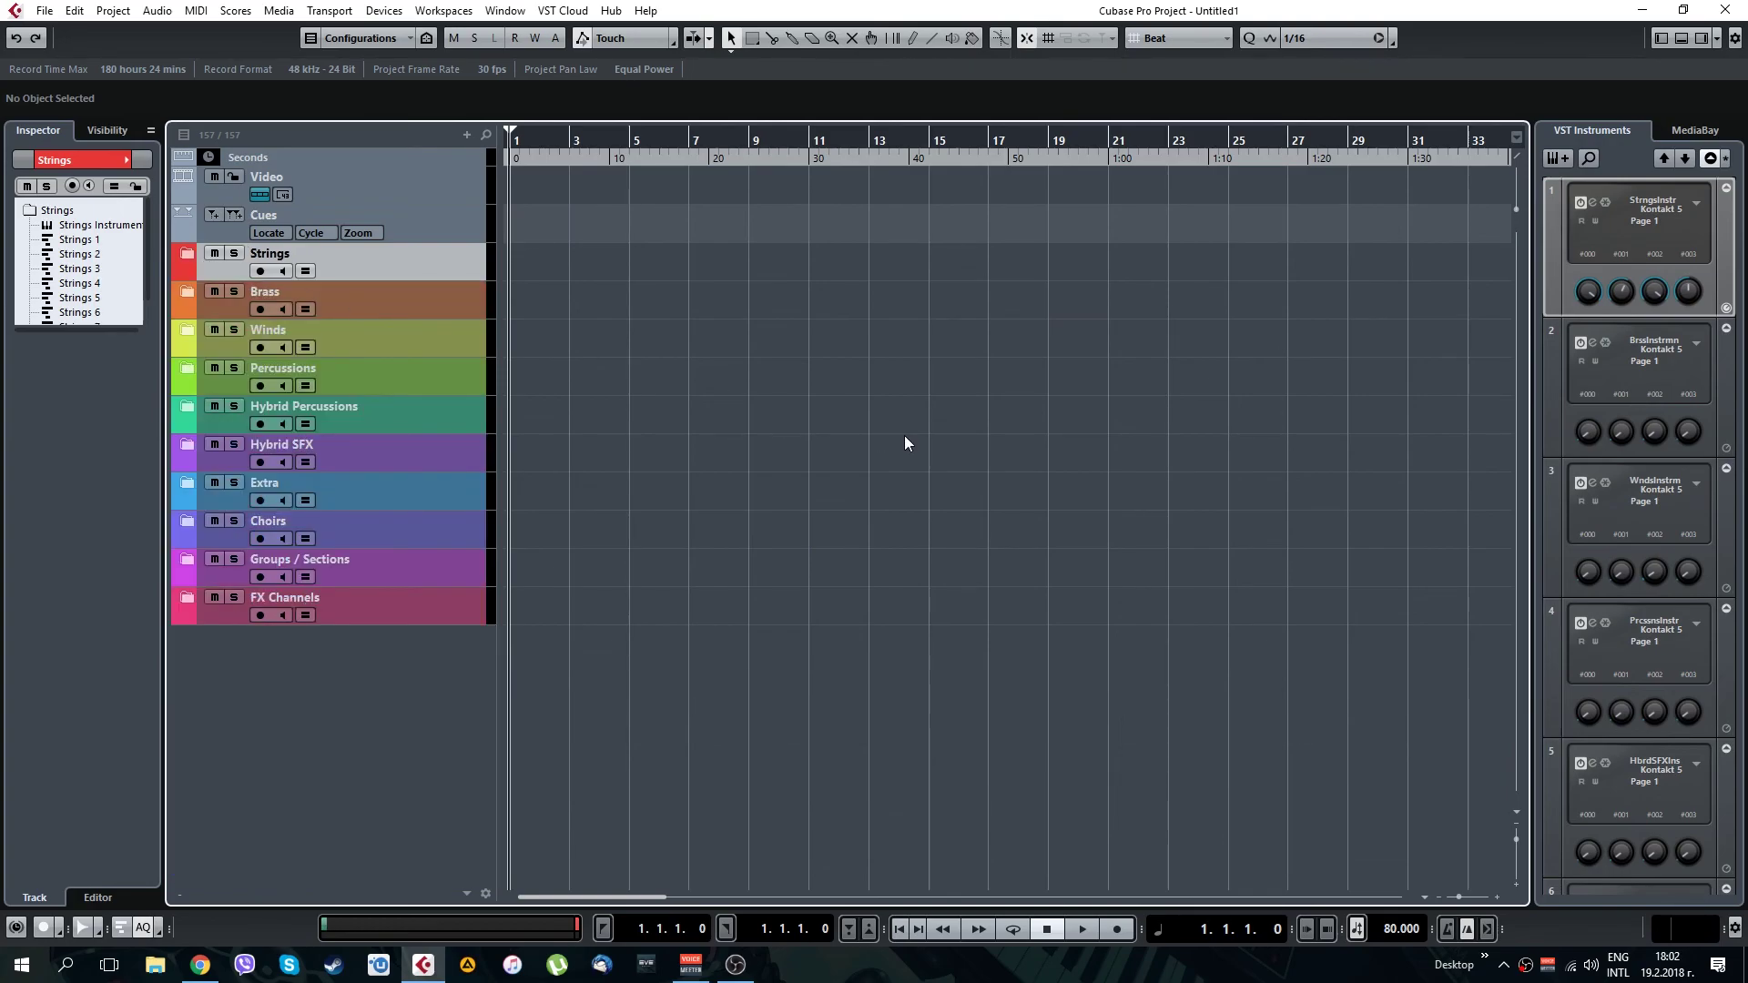